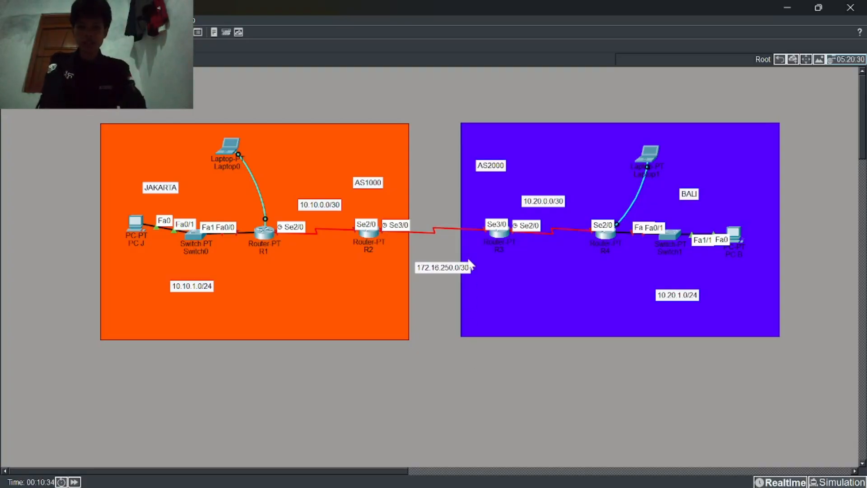
# Step: Nudge the 172.16.250.0/30 label up and left, just below the R2–R3 serial link
pyautogui.moveTo(460, 273); pyautogui.dragTo(448, 265)
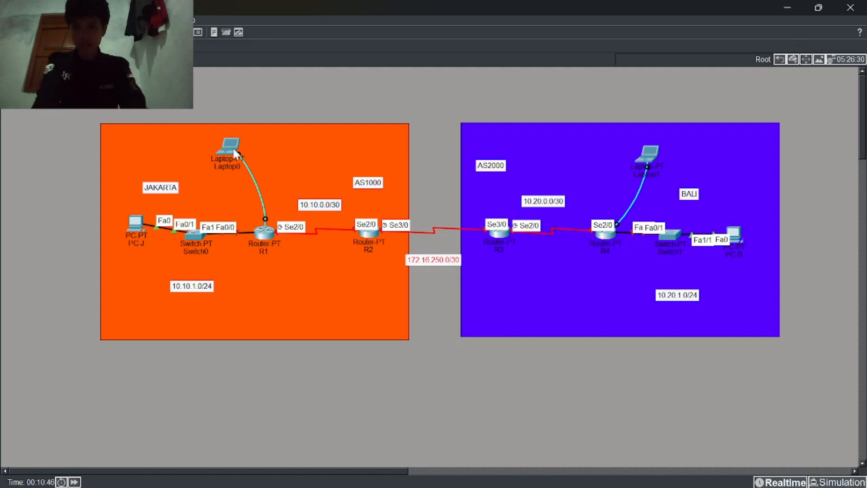
# Step: Connect Laptop0's terminal to R1's console, answer no to setup, and move it right
pyautogui.click(227, 145)
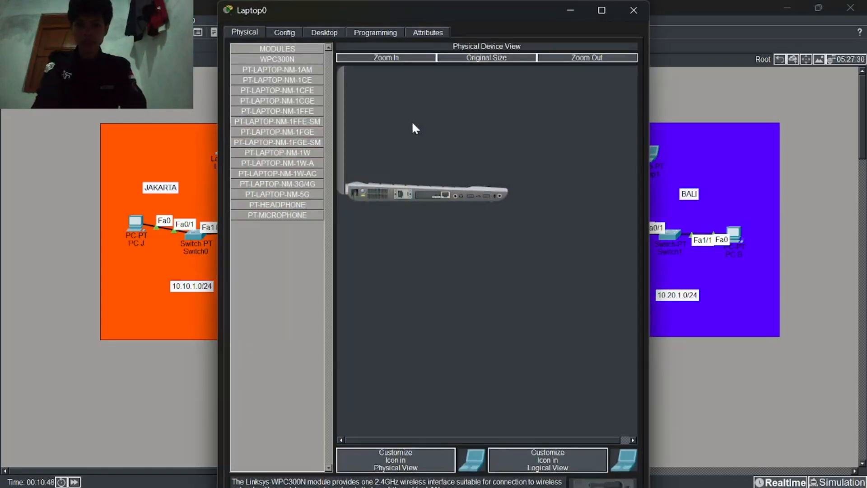
pyautogui.click(319, 34)
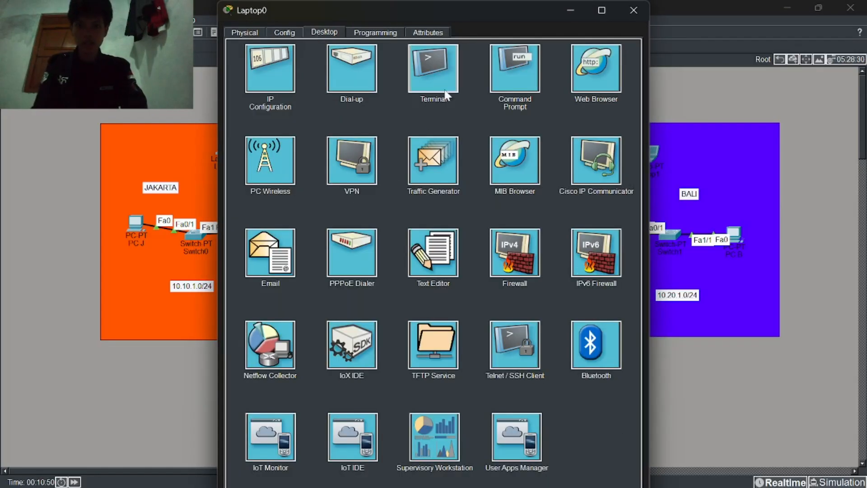
pyautogui.click(441, 94)
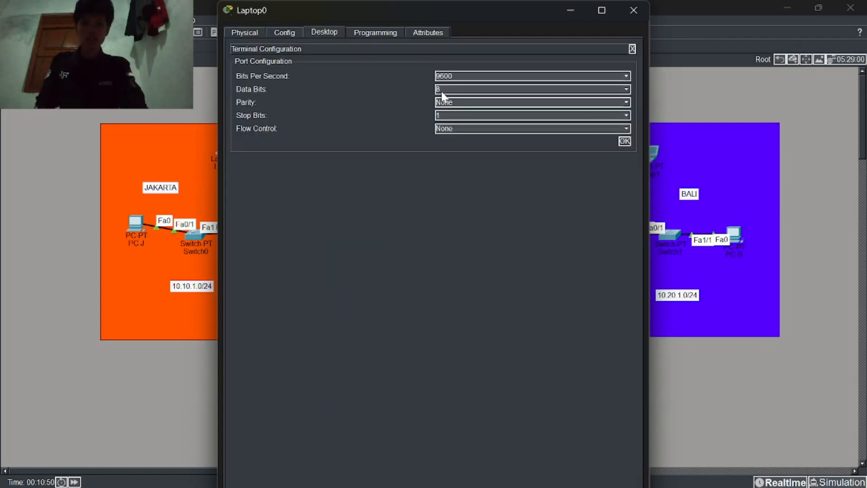
pyautogui.click(624, 142)
pyautogui.press('Return')
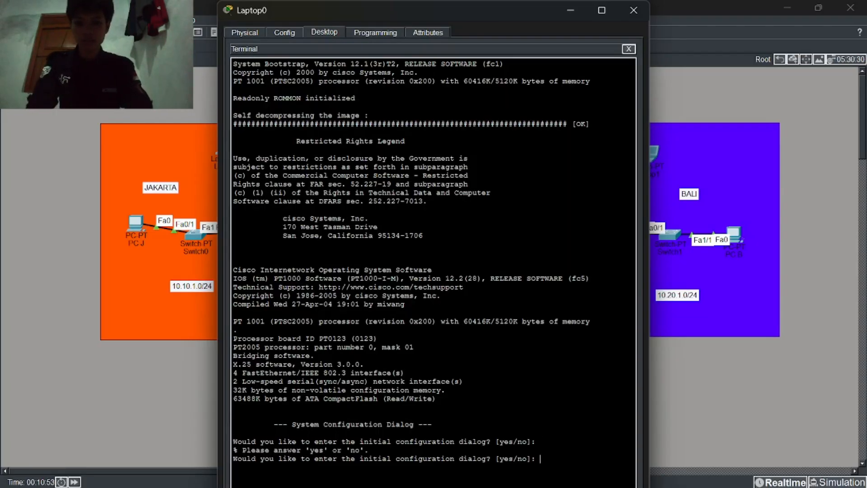
pyautogui.write('no')
pyautogui.press('Return')
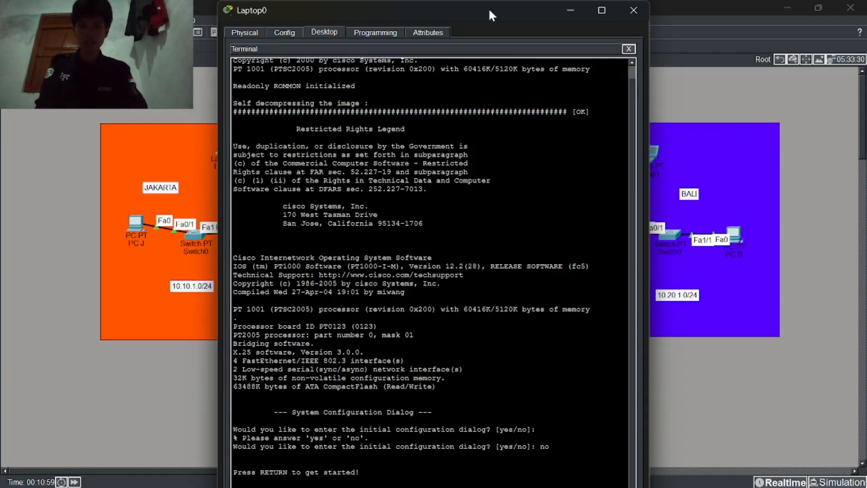
pyautogui.moveTo(490, 14); pyautogui.dragTo(866, 204)
# Step: Place the topology on the left half with Laptop0's terminal beside it
pyautogui.click(71, 195)
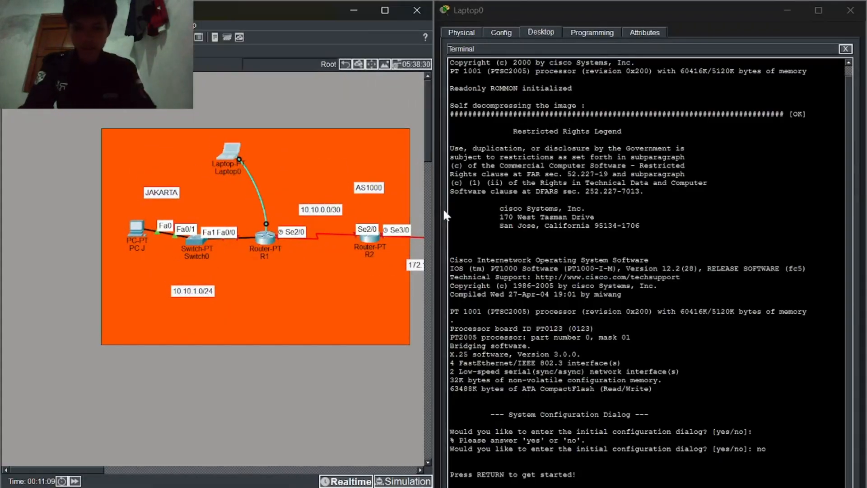
pyautogui.click(645, 280)
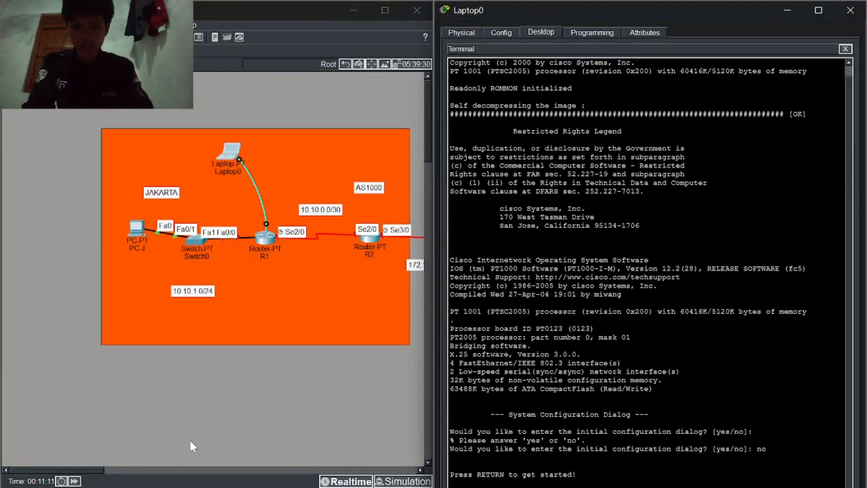
pyautogui.hscroll(2, 277, 415)
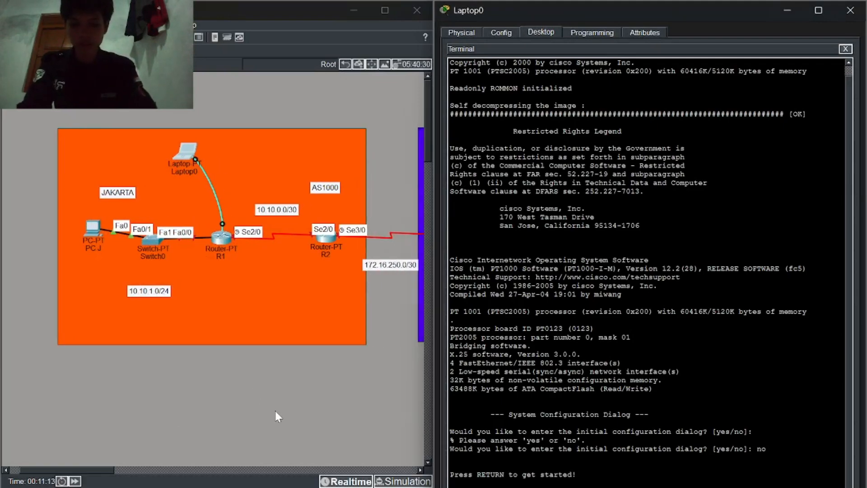
pyautogui.click(276, 412)
pyautogui.press('d')
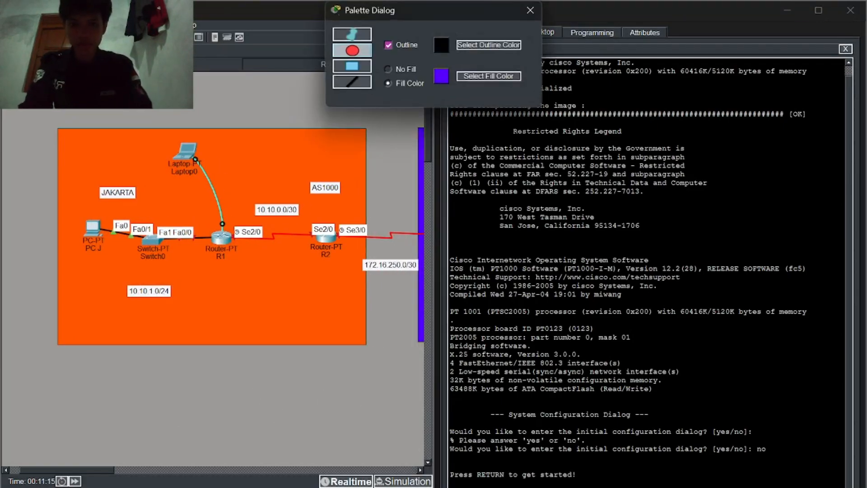
pyautogui.click(531, 11)
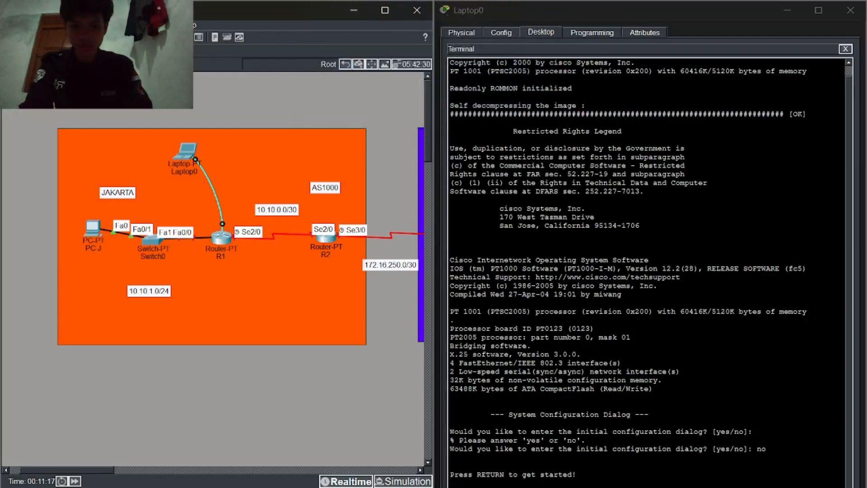
pyautogui.click(647, 407)
# Step: Enter privileged mode with ena on the router and type conf t
pyautogui.press('Return')
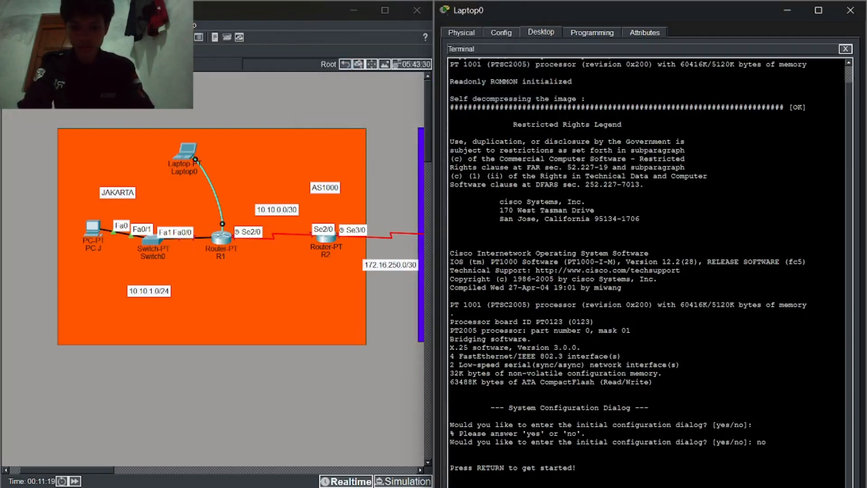
pyautogui.write('ena')
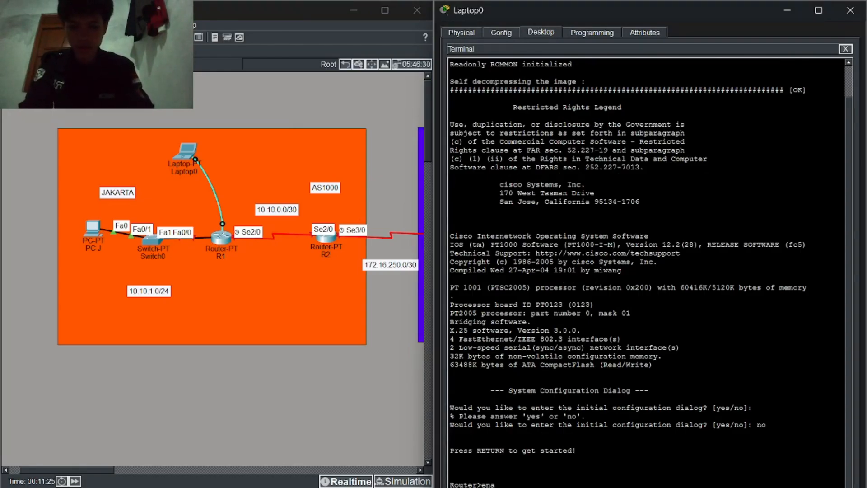
pyautogui.press('Return')
pyautogui.write('conf t')
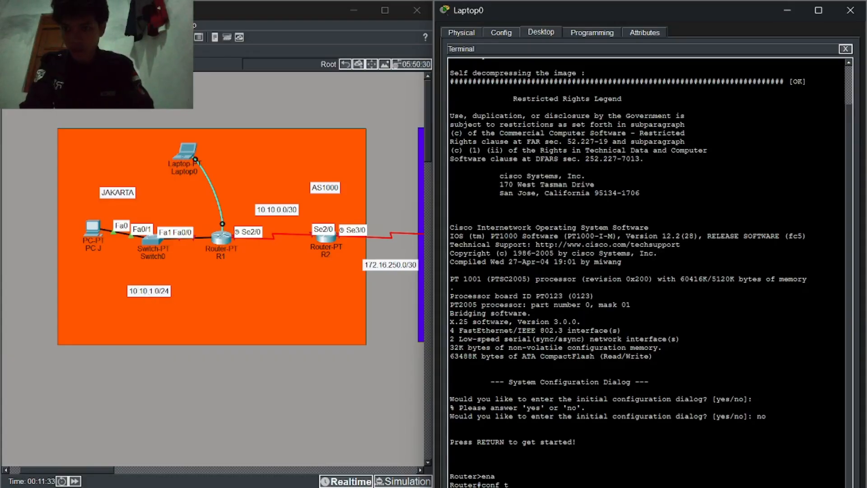
pyautogui.click(390, 353)
pyautogui.hotkey('alt', 'Tab')
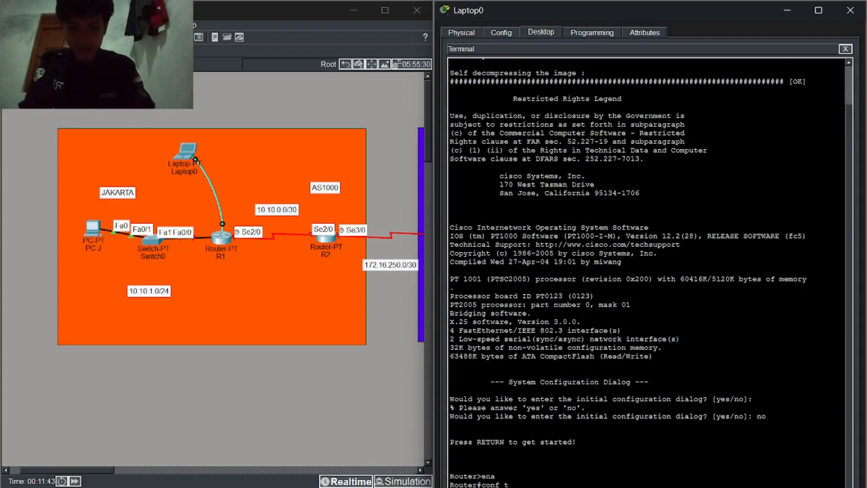
# Step: Assign Fa0/0 10.10.1.1/24 and Se2/0 10.10.0.1/30, enable both, and create Loopback0
pyautogui.press('Return')
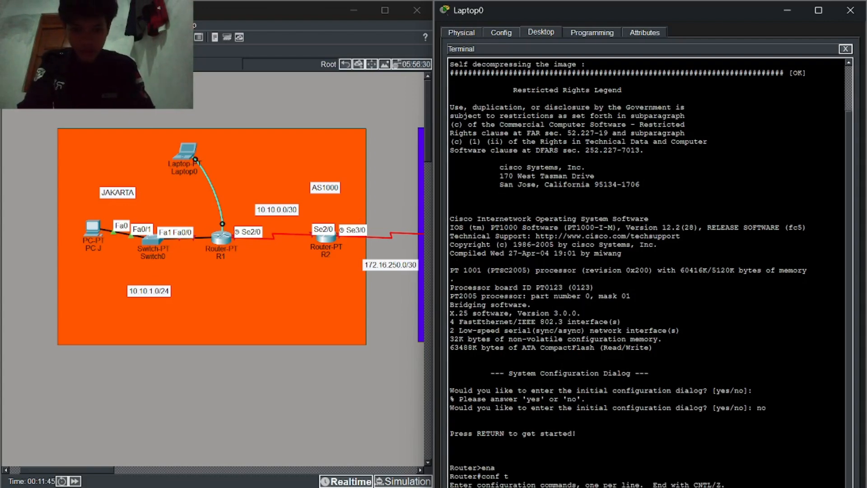
pyautogui.write('int fa0/0 ip add 10.10.1.1 255.255.255.0 no sh')
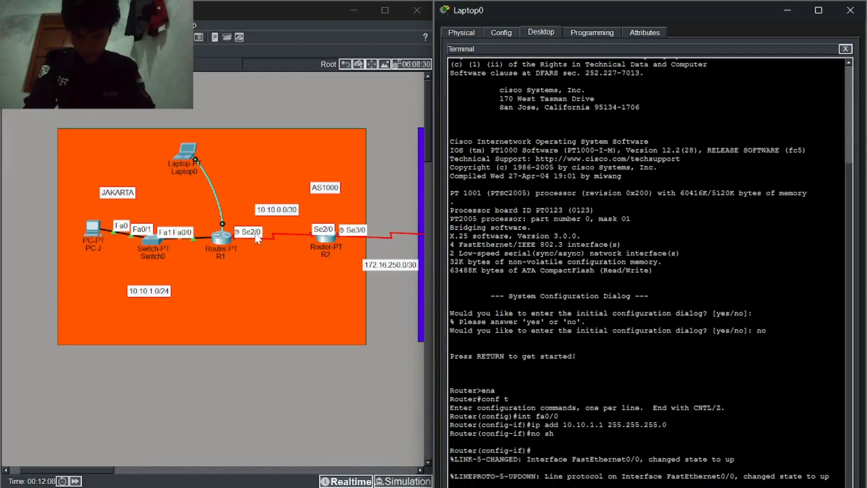
pyautogui.write('int se2/0 ip add 10.10.0.1 255.255.255.252 no sh')
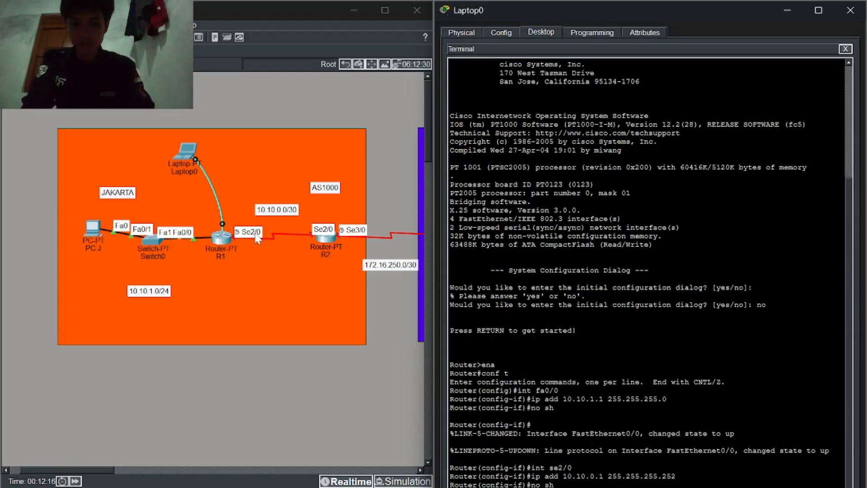
pyautogui.press('Return')
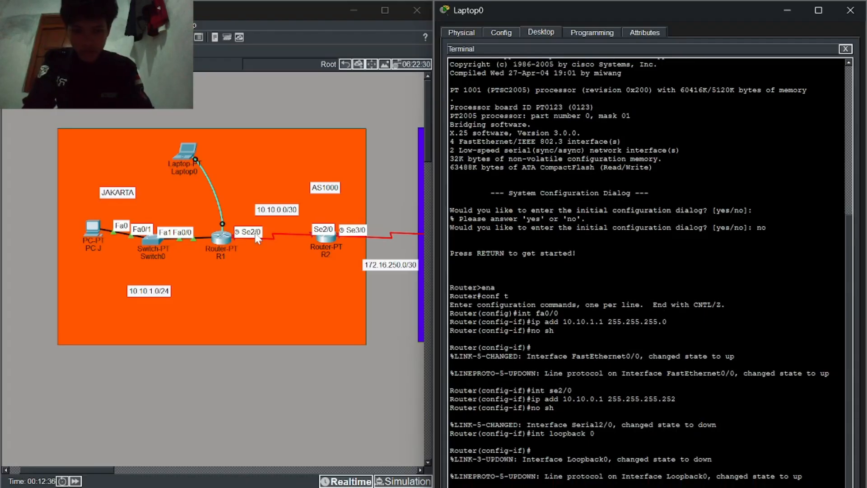
# Step: Give Loopback0 1.1.1.1/32, enable it, and set the hostname to R1
pyautogui.write('ip add 1.1.1.1 255.255.255.255')
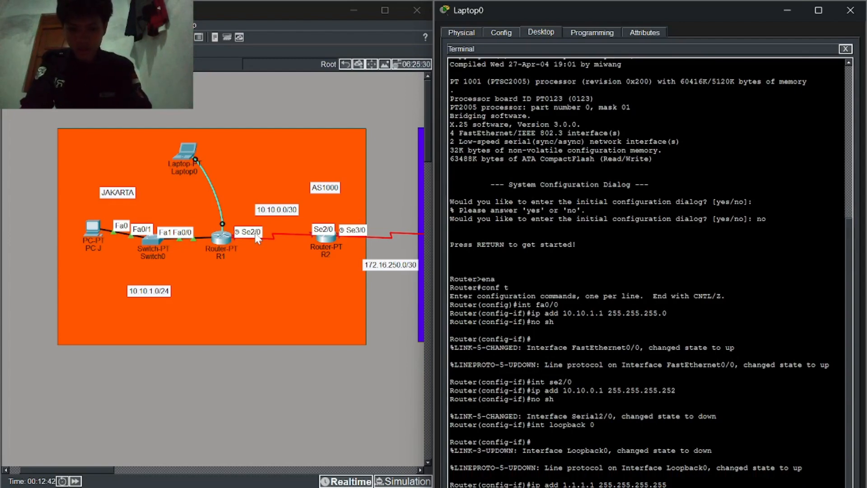
pyautogui.press('Return')
pyautogui.write('no sh')
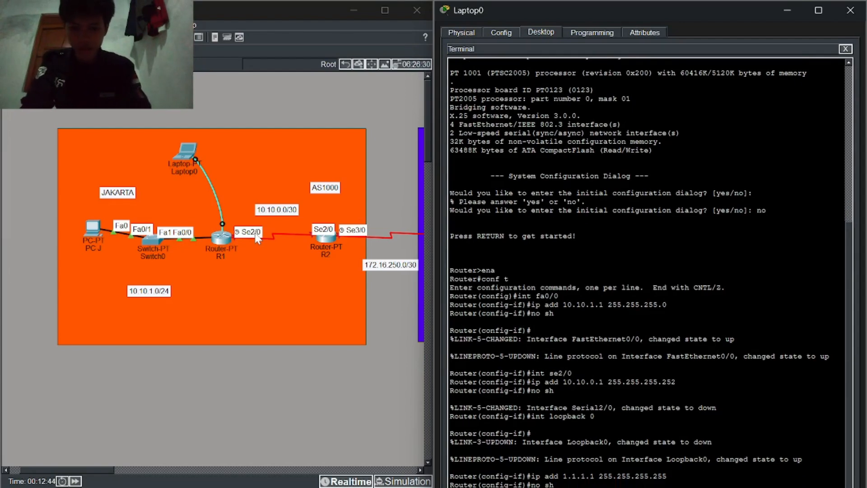
pyautogui.press('Return')
pyautogui.write('ex')
pyautogui.press('Return')
pyautogui.write('hostname R1')
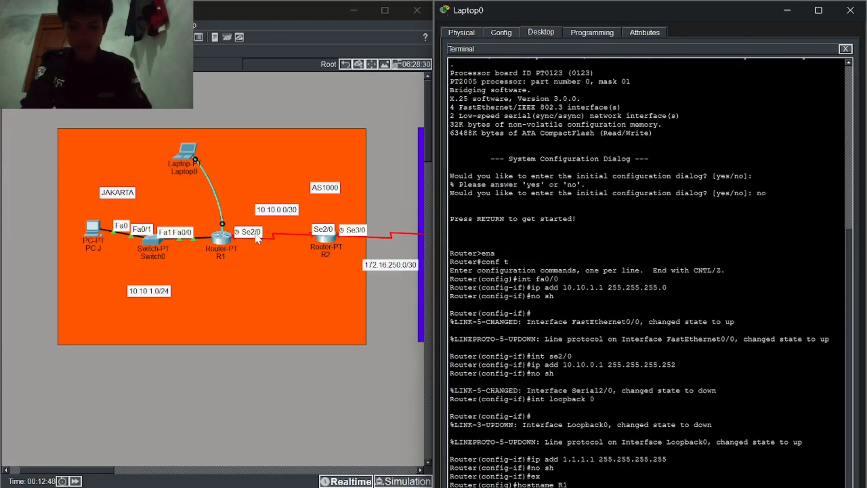
pyautogui.press('Return')
# Step: Set the router's enable secret password
pyautogui.write('ena')
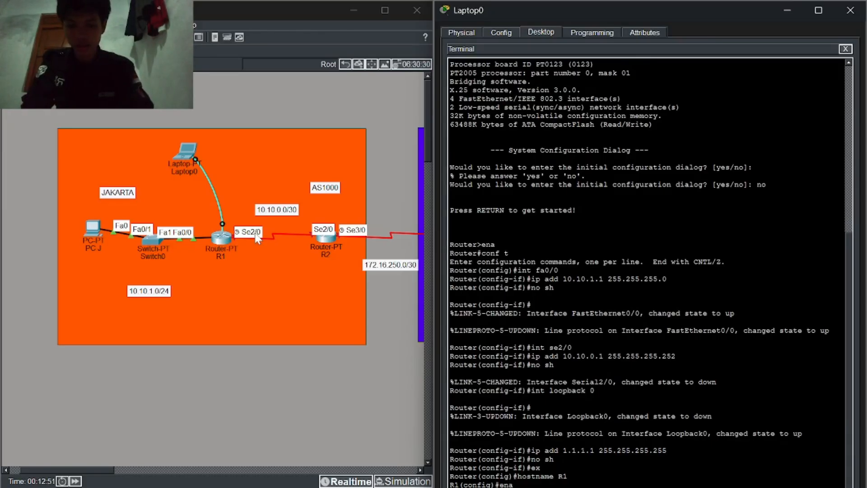
pyautogui.press('Tab')
pyautogui.write('sec')
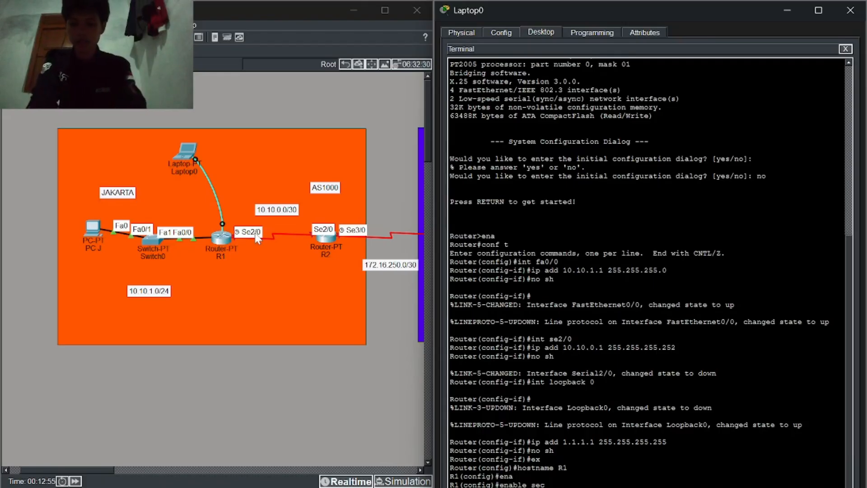
pyautogui.press('Tab')
pyautogui.write('cisco')
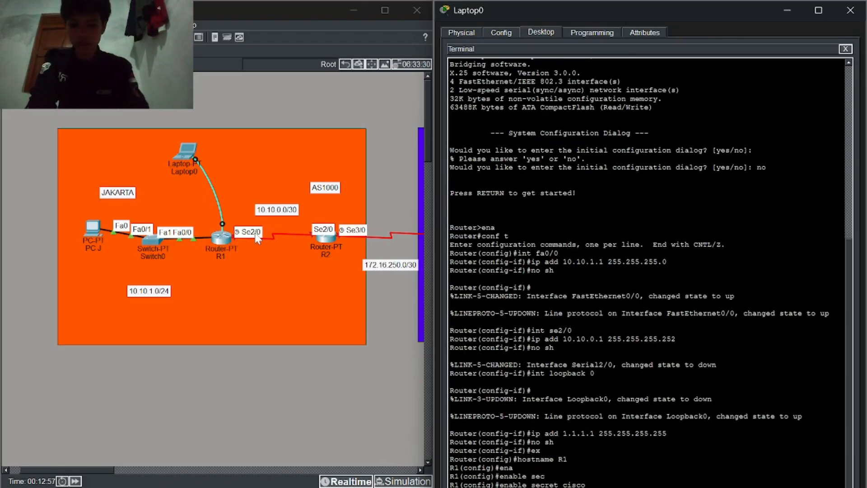
pyautogui.press('Return')
# Step: Give VTY lines 0 4 a login password and allow telnet transport input
pyautogui.write('line vty 0 4')
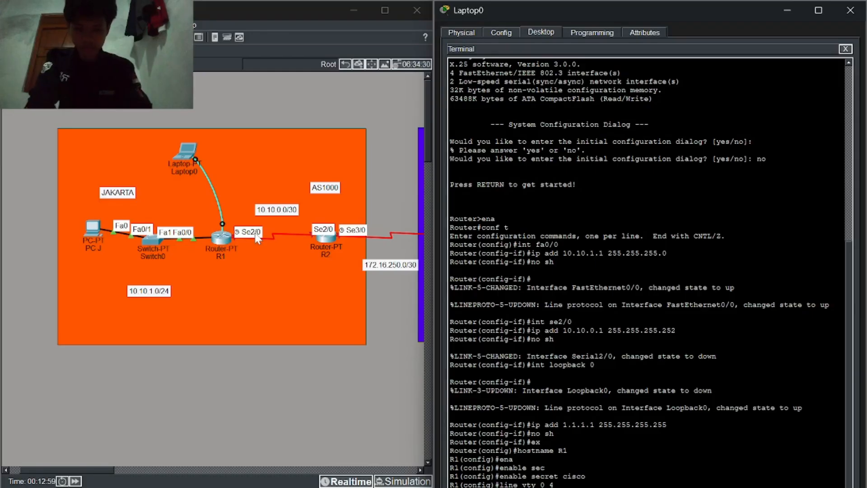
pyautogui.press('Return')
pyautogui.write('pass')
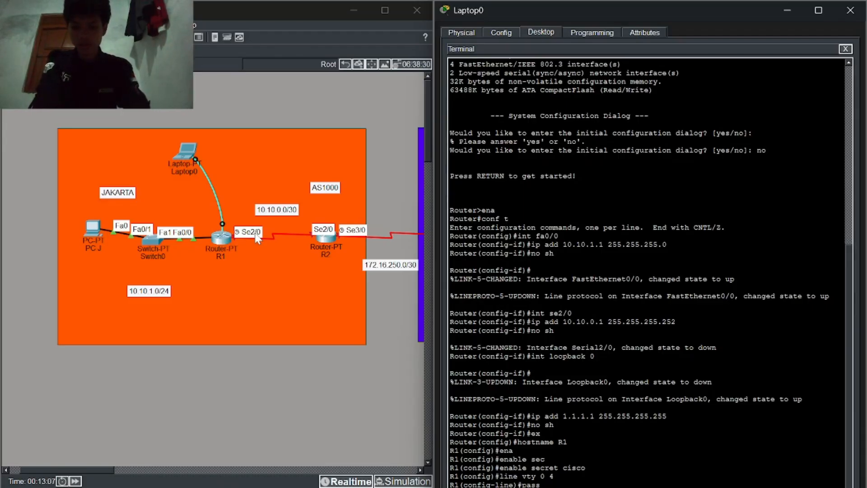
pyautogui.write('word cisco')
pyautogui.press('Return')
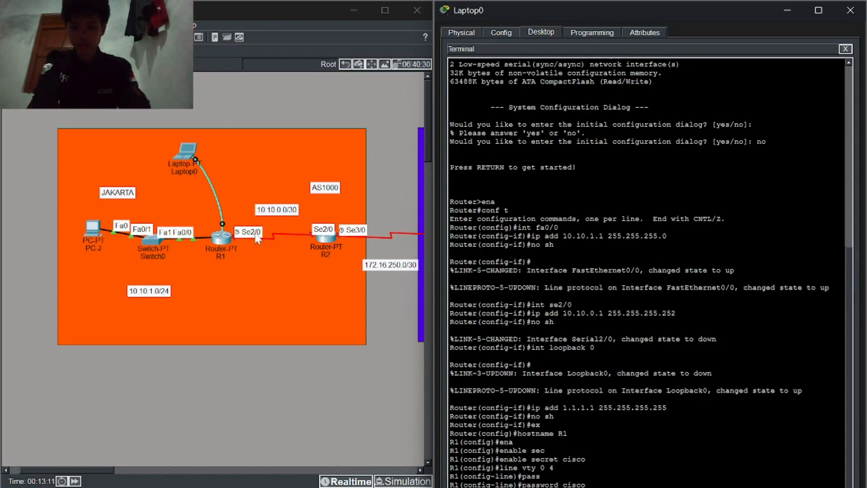
pyautogui.write('login')
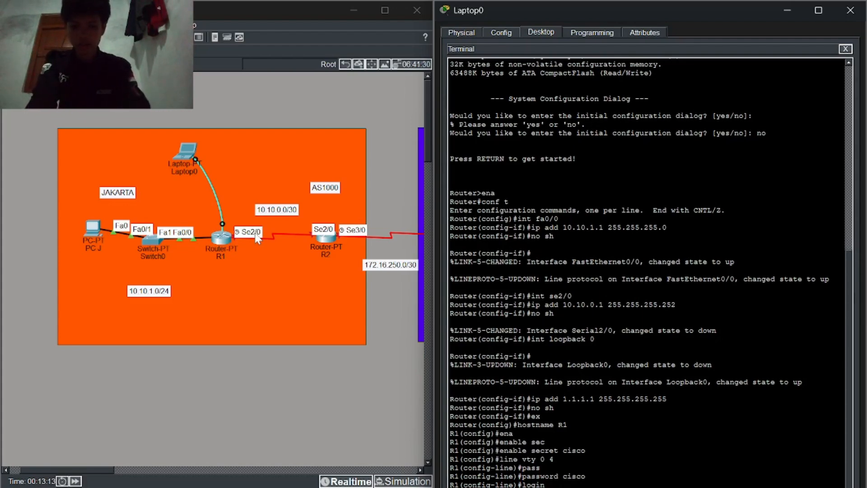
pyautogui.press('Return')
pyautogui.write('tra')
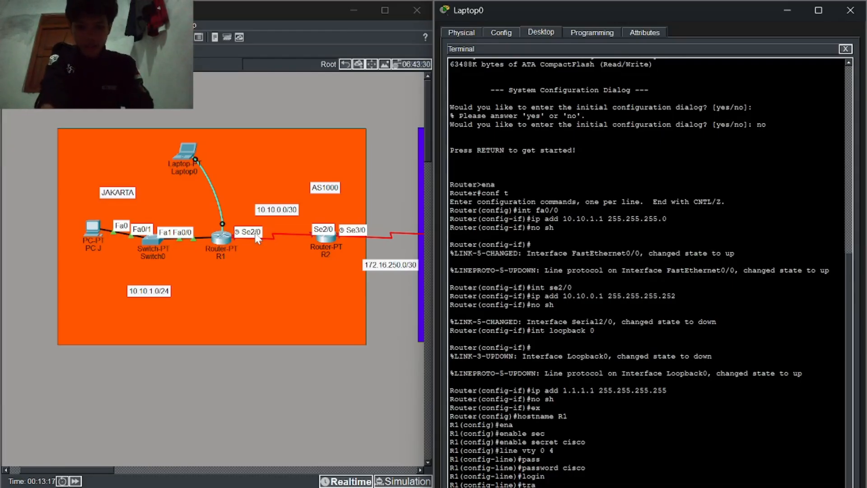
pyautogui.write('nsport inpu')
pyautogui.press('Tab')
pyautogui.write('telnet')
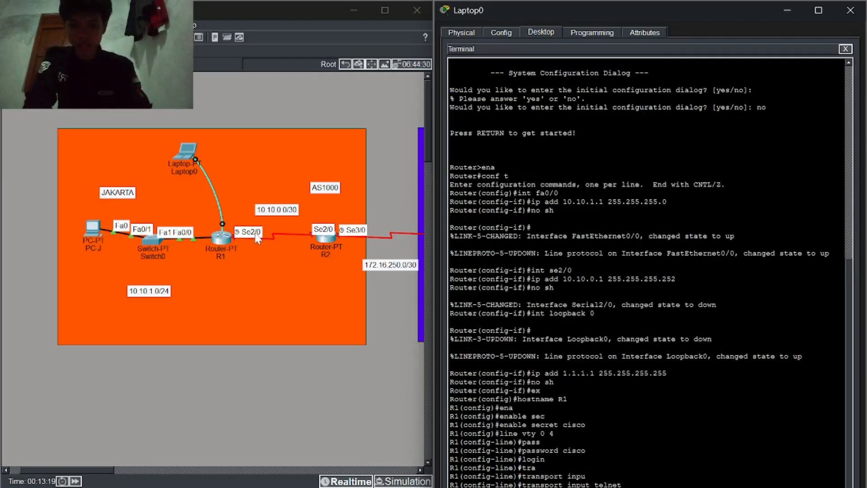
pyautogui.press('Return')
# Step: Leave configuration mode with end and save R1's configuration with wr
pyautogui.write('ex')
pyautogui.press('Return')
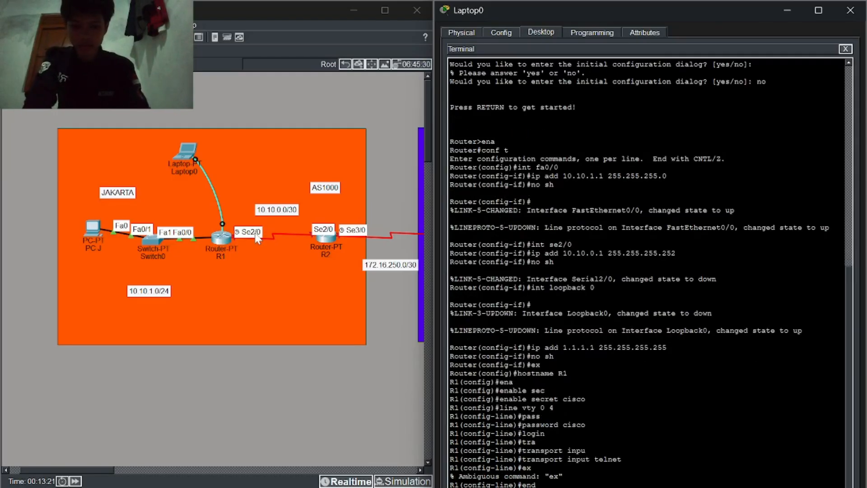
pyautogui.write('end')
pyautogui.press('Return')
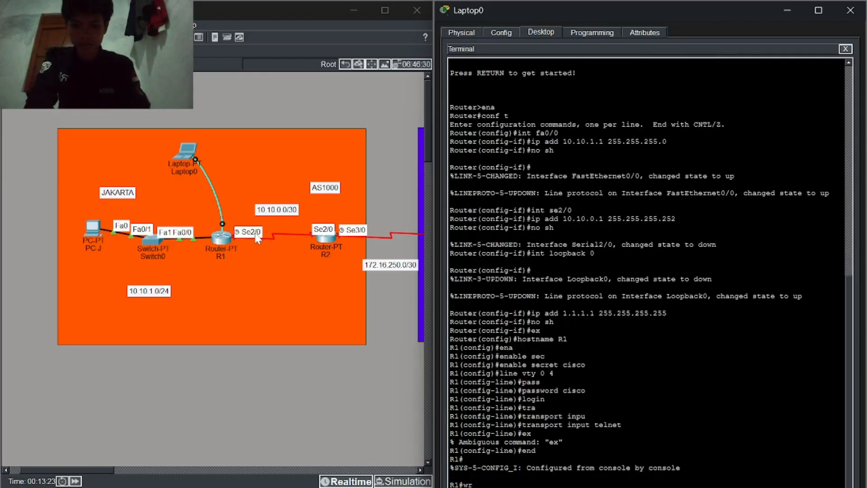
pyautogui.write('wr')
pyautogui.click(223, 225)
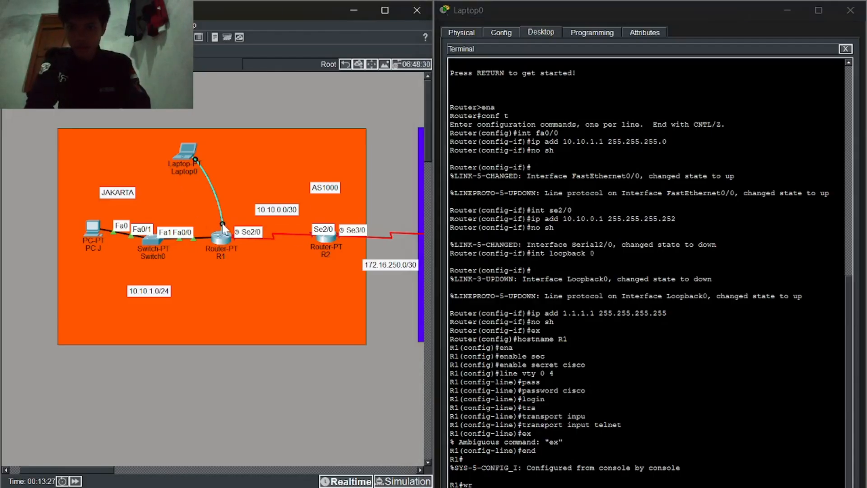
# Step: Move Laptop0's console cable to R2's Console port
pyautogui.moveTo(222, 224); pyautogui.dragTo(327, 240)
pyautogui.click(327, 240)
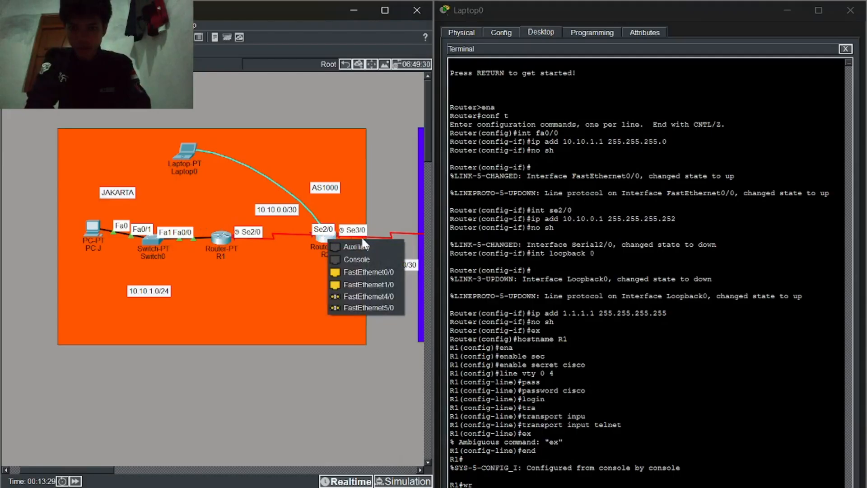
pyautogui.click(369, 258)
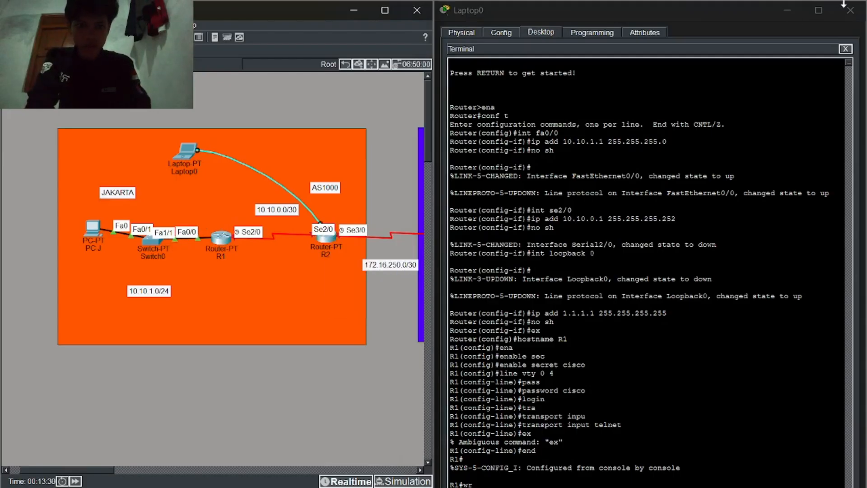
# Step: Start a new terminal session on R2 and decline the initial configuration dialog
pyautogui.click(848, 58)
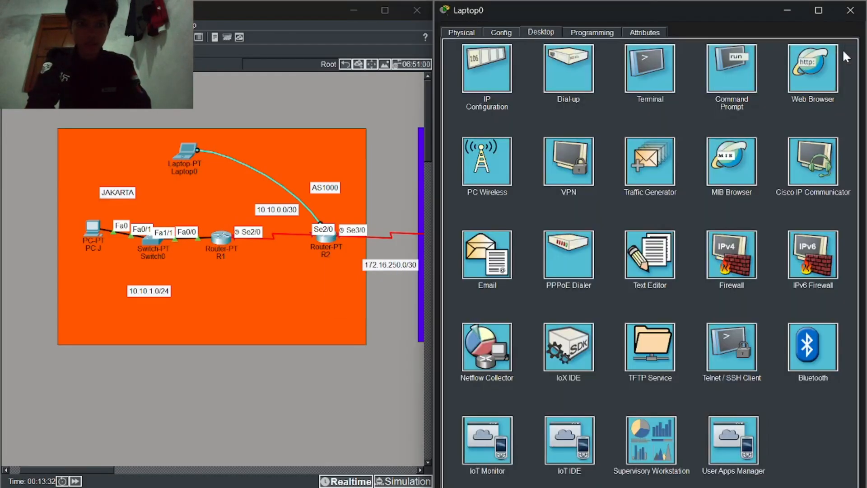
pyautogui.click(845, 49)
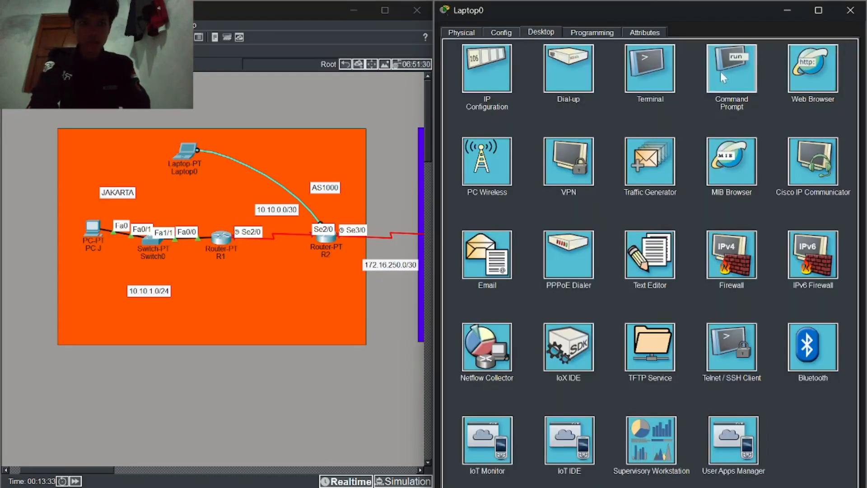
pyautogui.click(633, 76)
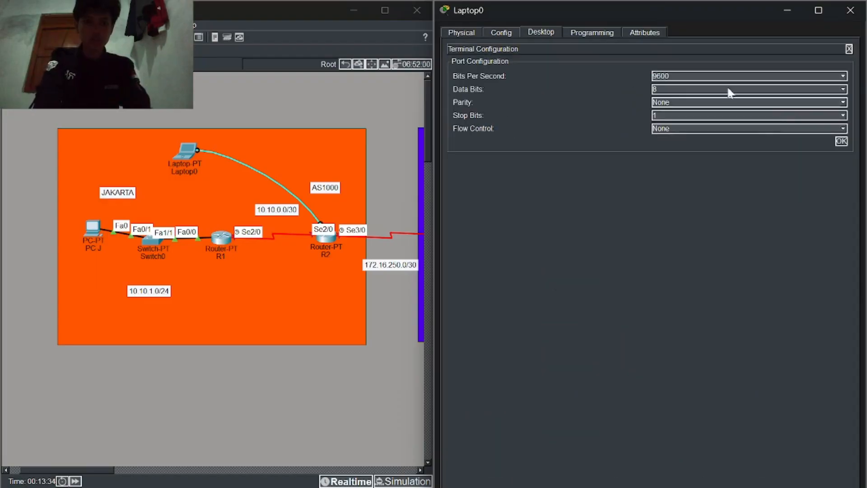
pyautogui.click(841, 142)
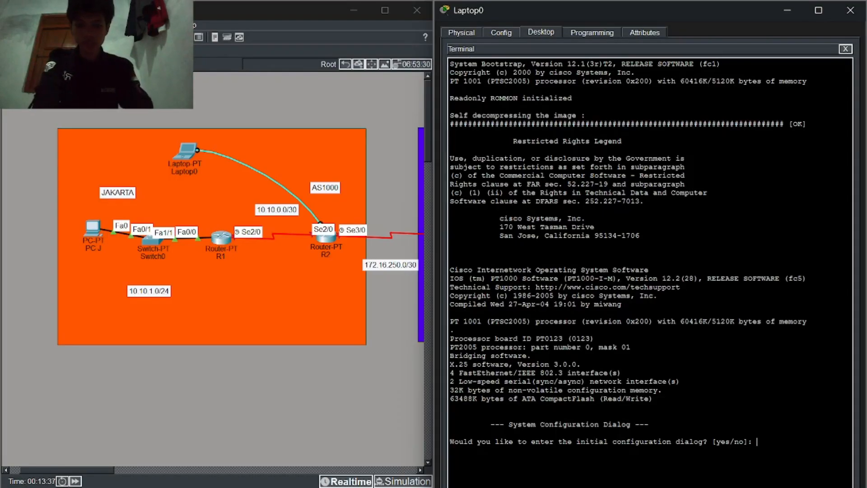
pyautogui.write('no')
pyautogui.press('Return')
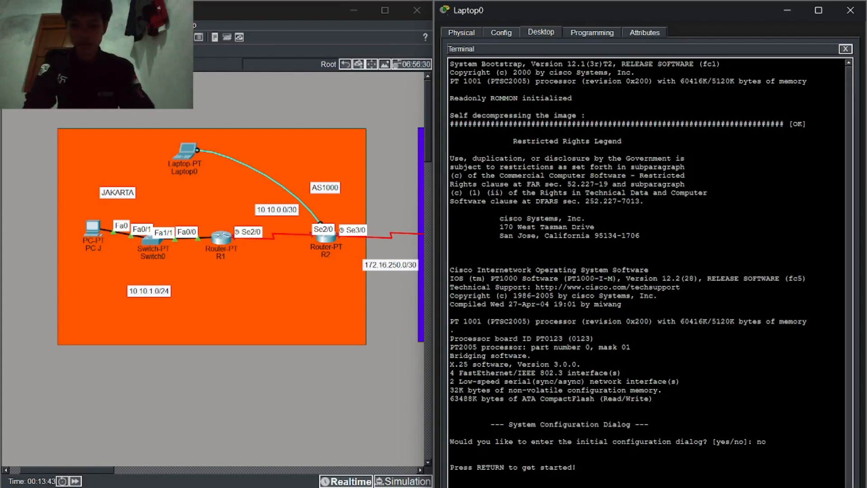
pyautogui.press('Return')
# Step: Enter privileged mode and global configuration mode on R2
pyautogui.write('ena')
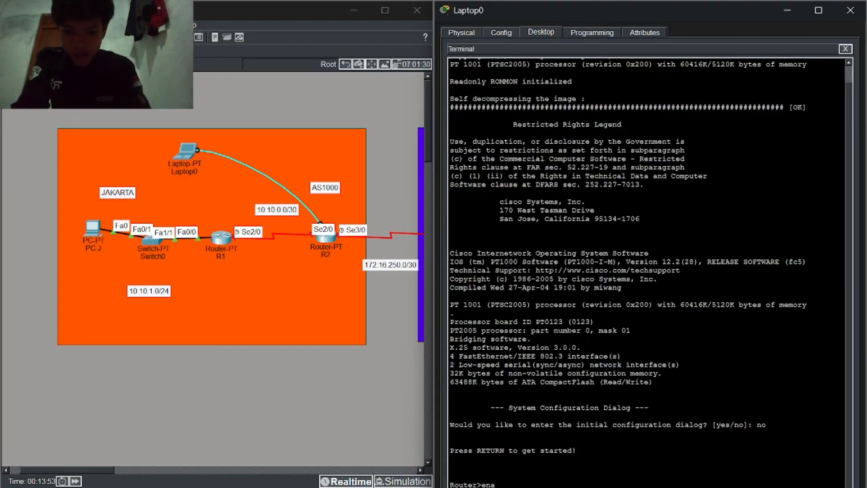
pyautogui.press('Return')
pyautogui.write('conf t')
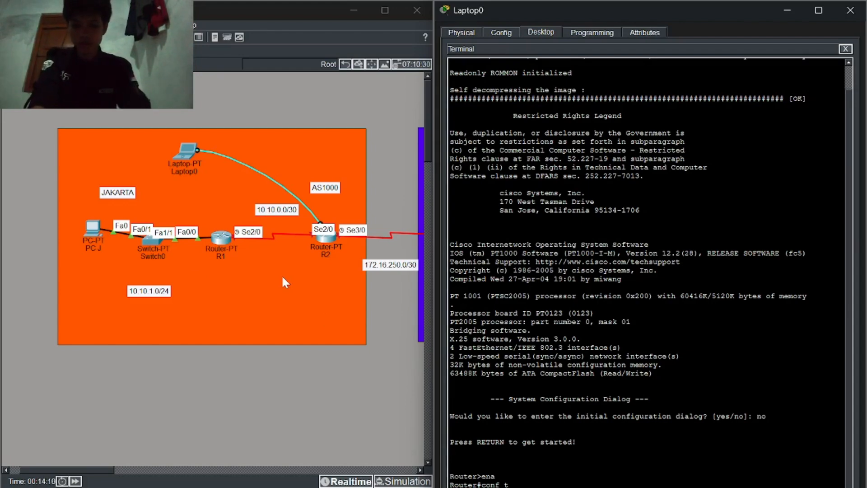
pyautogui.press('Return')
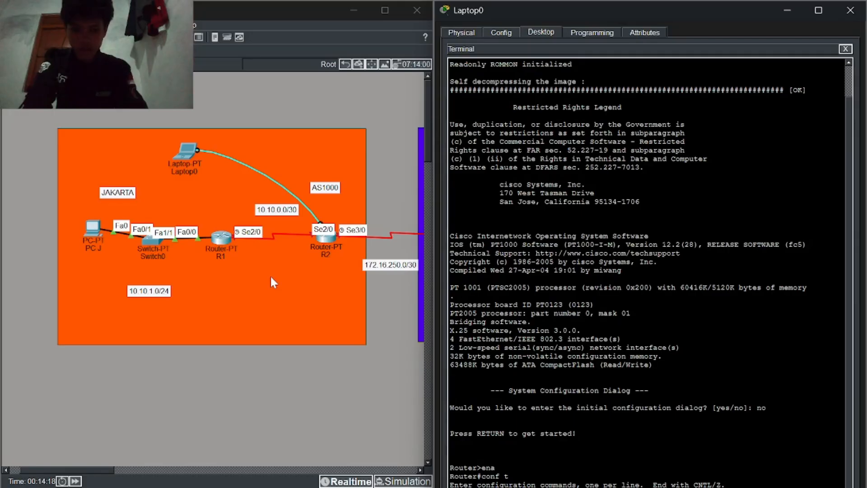
# Step: Address Serial2/0 as 10.10.0.2/30, correcting the /24 mask, and enable it
pyautogui.write('int se2/0')
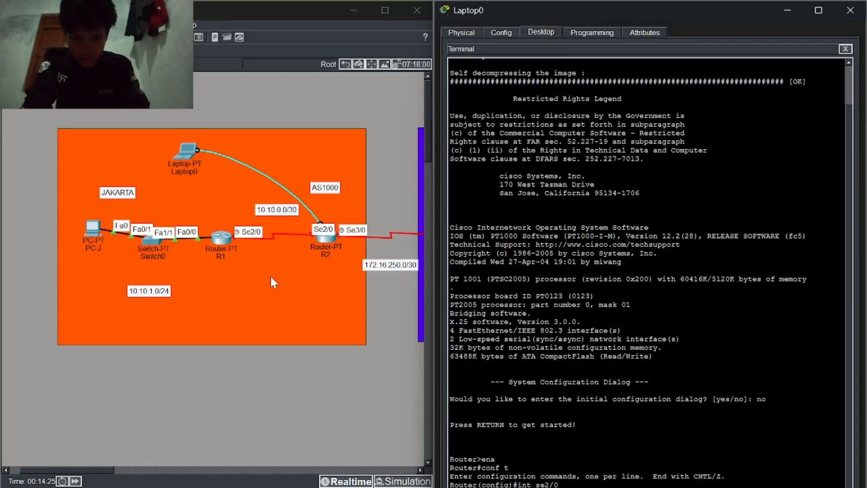
pyautogui.write('ip add 10.10.0.2 255.255.255.0')
pyautogui.press('Return')
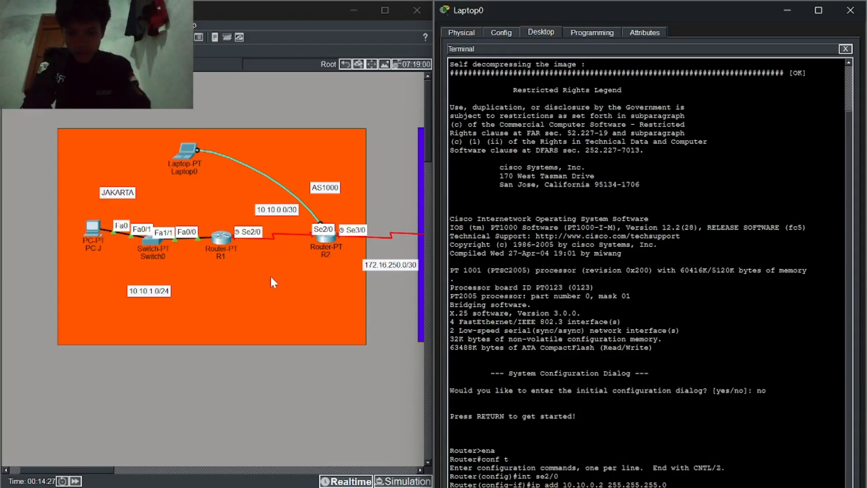
pyautogui.write('ex')
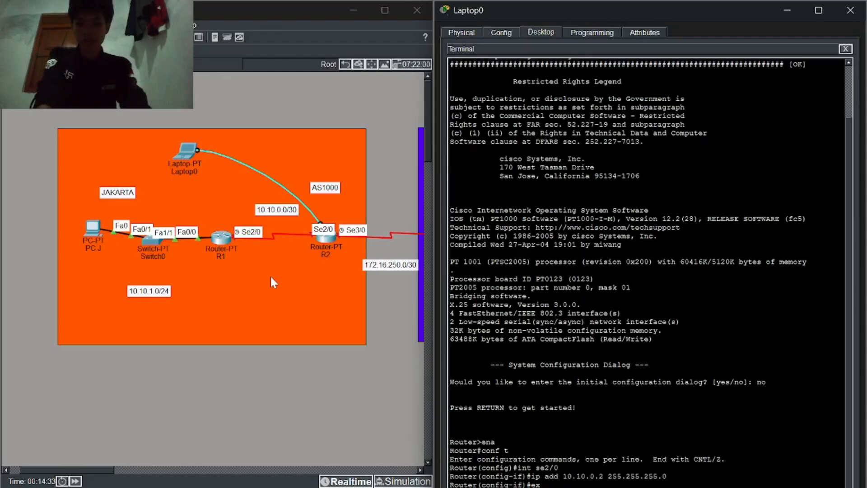
pyautogui.write('int se2/0')
pyautogui.press('Return')
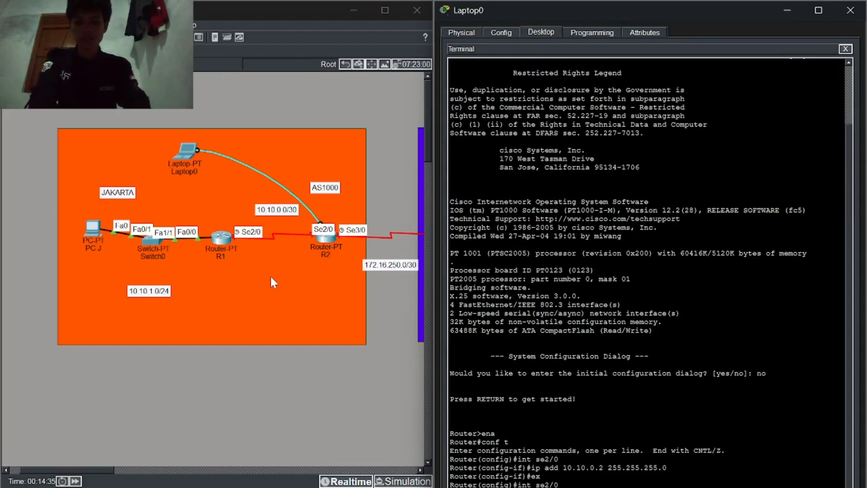
pyautogui.write('no sh')
pyautogui.press('Return')
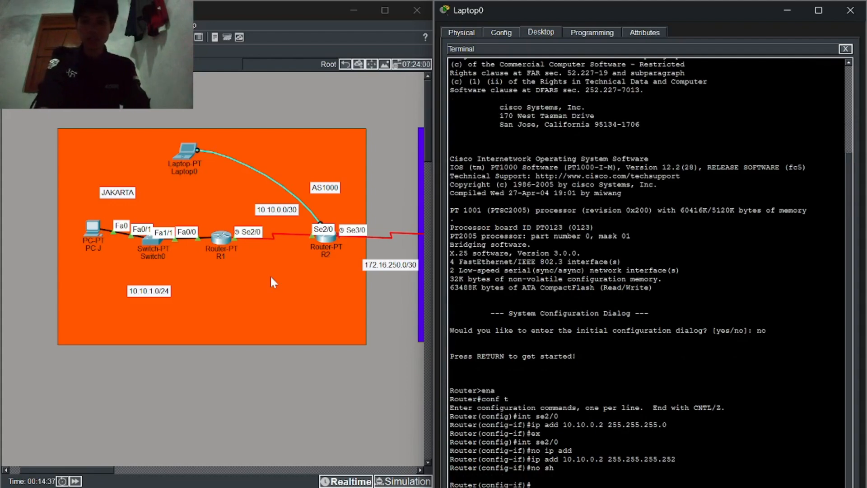
pyautogui.hscroll(3, 332, 305)
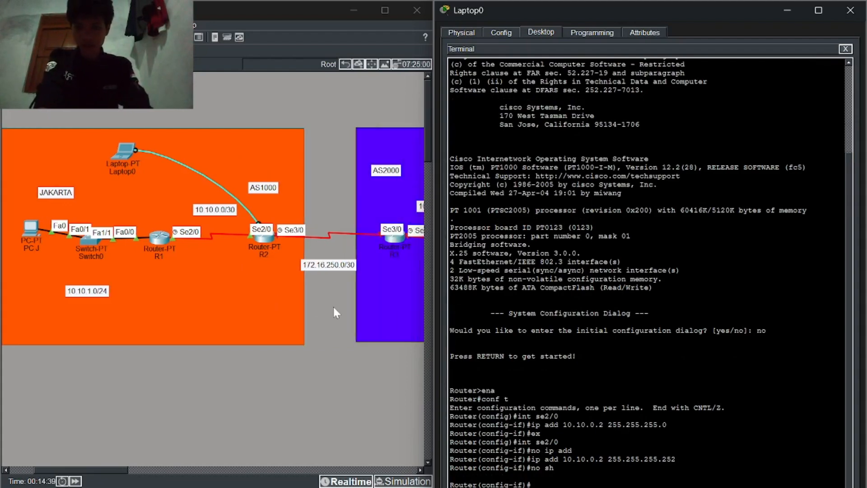
pyautogui.hscroll(2, 335, 312)
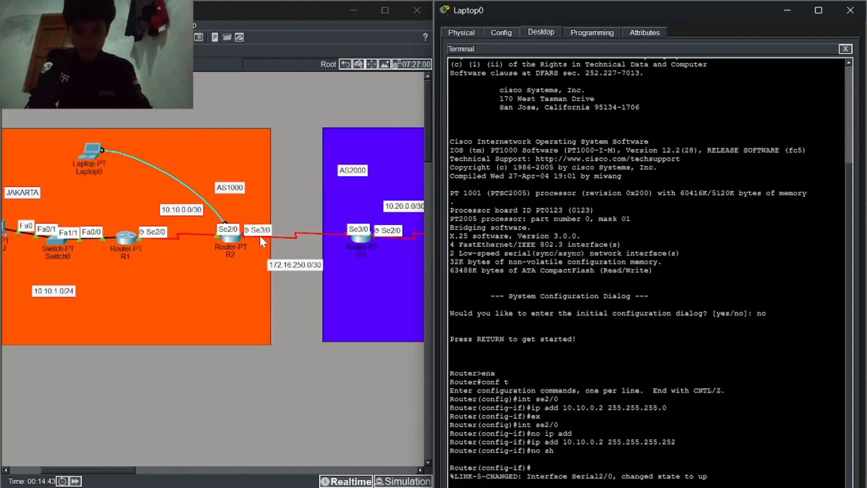
pyautogui.write('int')
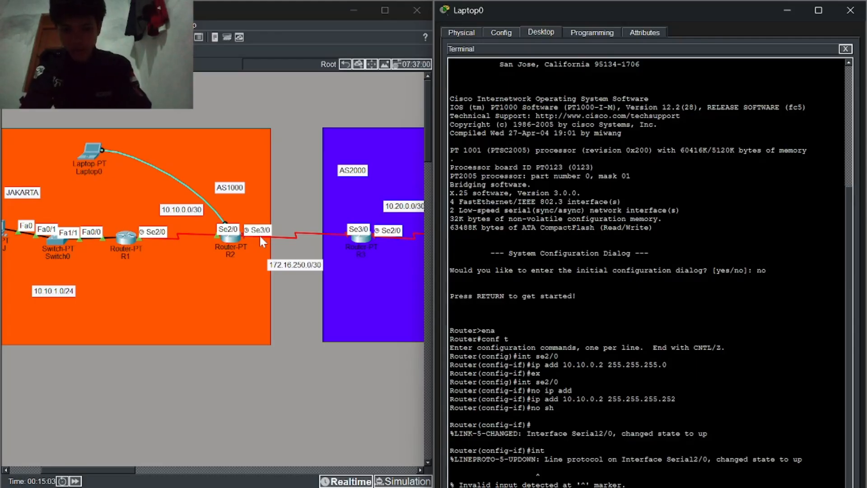
# Step: Configure Se3/0 with 172.16.250.1 255.255.255.252, then create and enable Loopback0 at 2.2.2.2/32
pyautogui.press('Return')
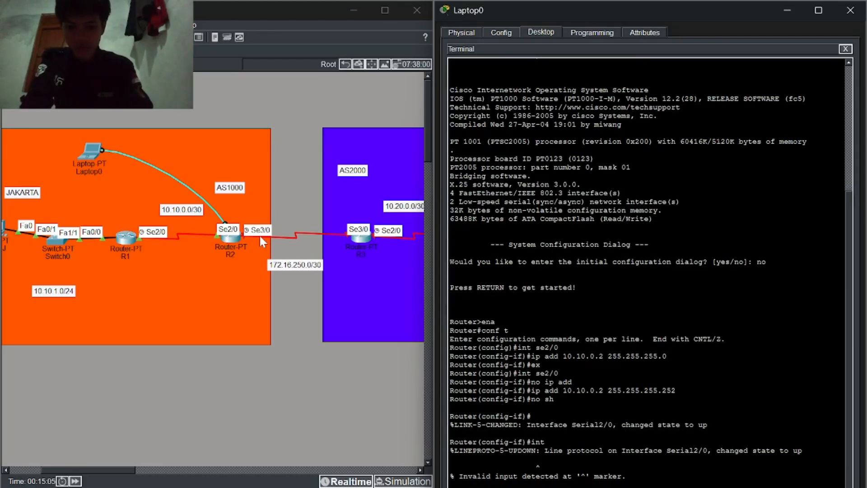
pyautogui.write('int se3/0 ip add 172.16.250.1 255.255.255.252 no sh')
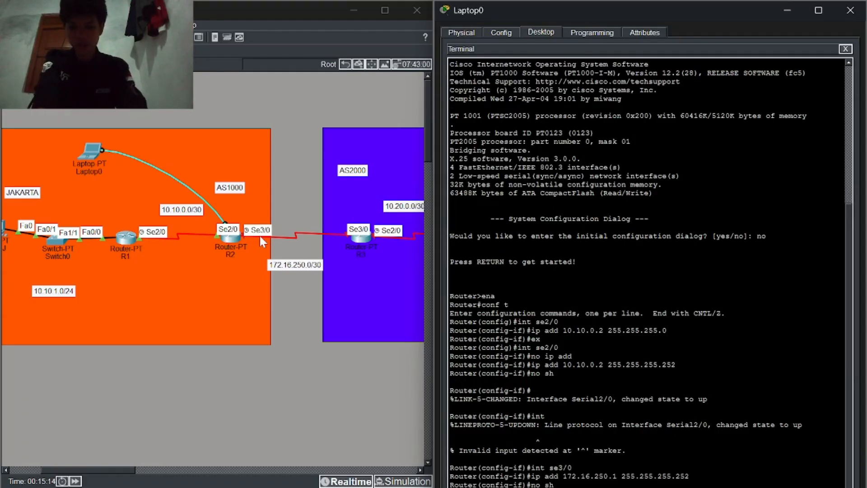
pyautogui.write('int loopback 0')
pyautogui.press('Return')
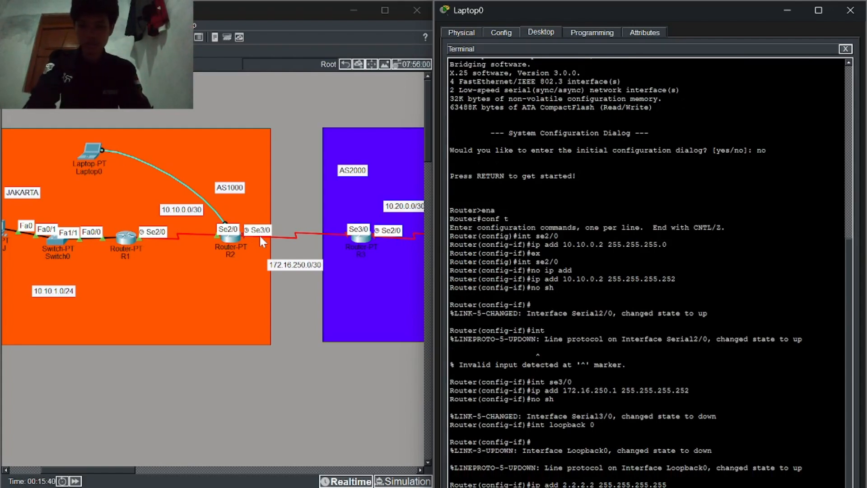
pyautogui.write('no sh')
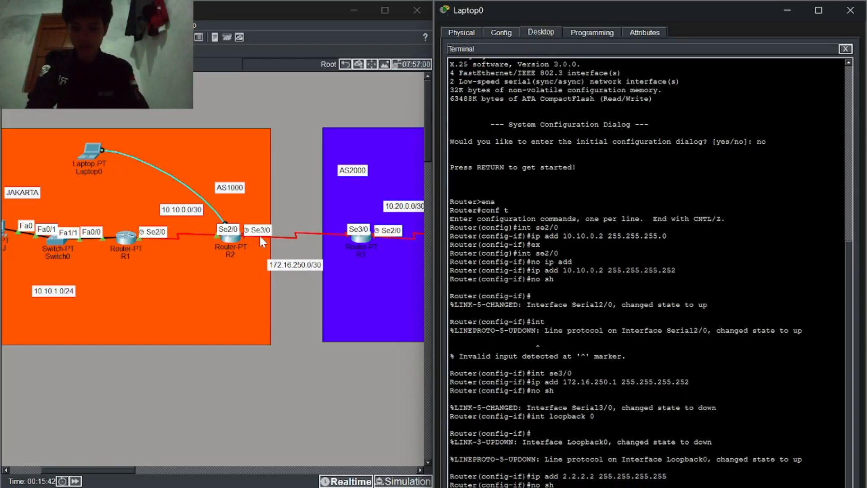
pyautogui.press('Return')
# Step: Exit interface configuration and rename the router to R2
pyautogui.write('ex')
pyautogui.press('Return')
pyautogui.write('hostname R2')
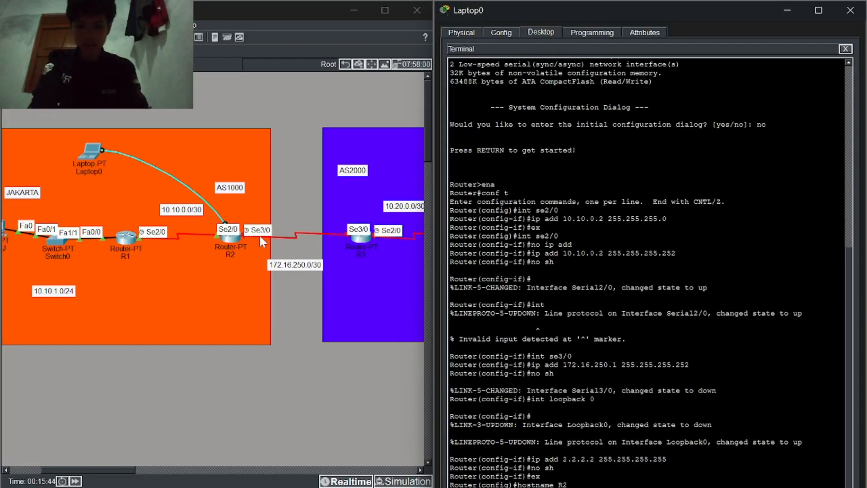
pyautogui.press('Return')
# Step: Set R2's enable secret password, fixing a typo along the way
pyautogui.write('ena')
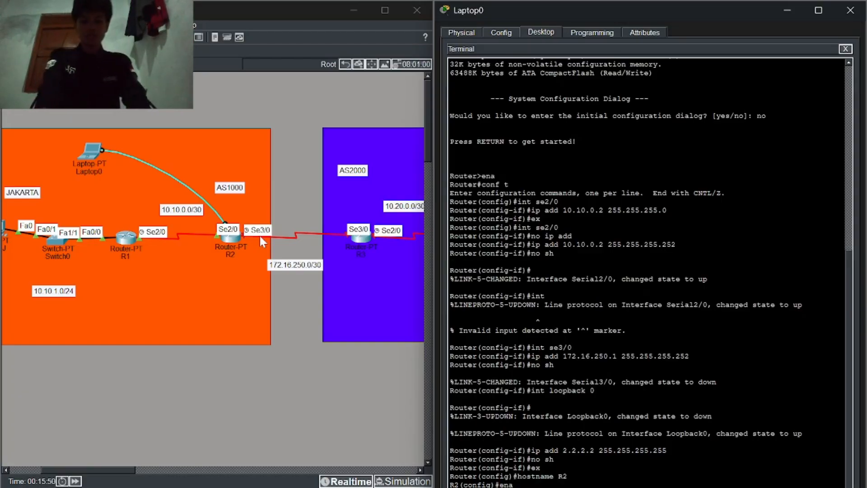
pyautogui.press('Tab')
pyautogui.write('sce')
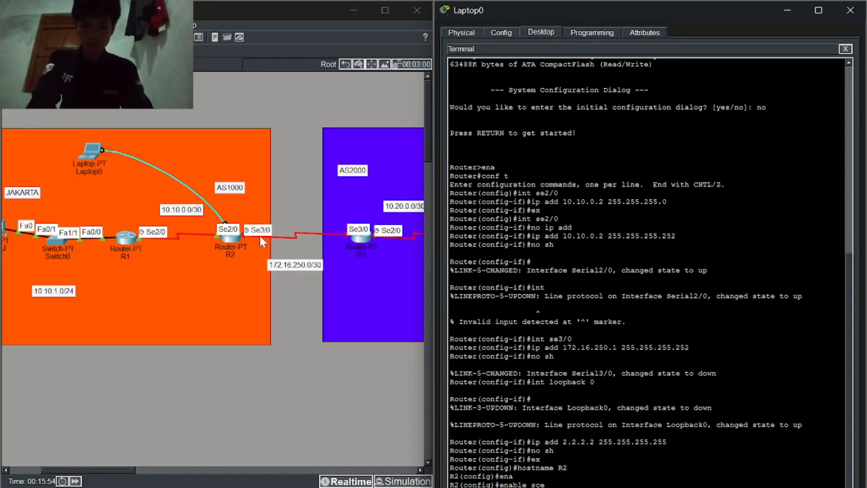
pyautogui.press('BackSpace')
pyautogui.press('BackSpace')
pyautogui.press('BackSpace')
pyautogui.write('sec')
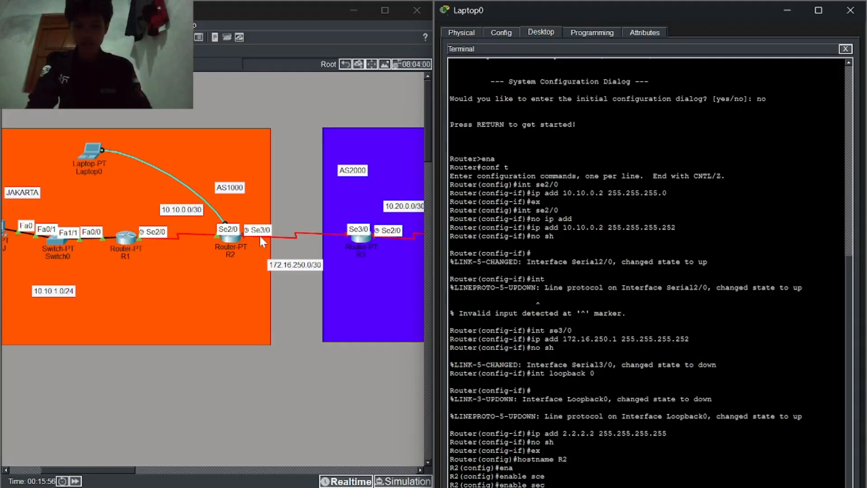
pyautogui.press('Tab')
pyautogui.write('cisco')
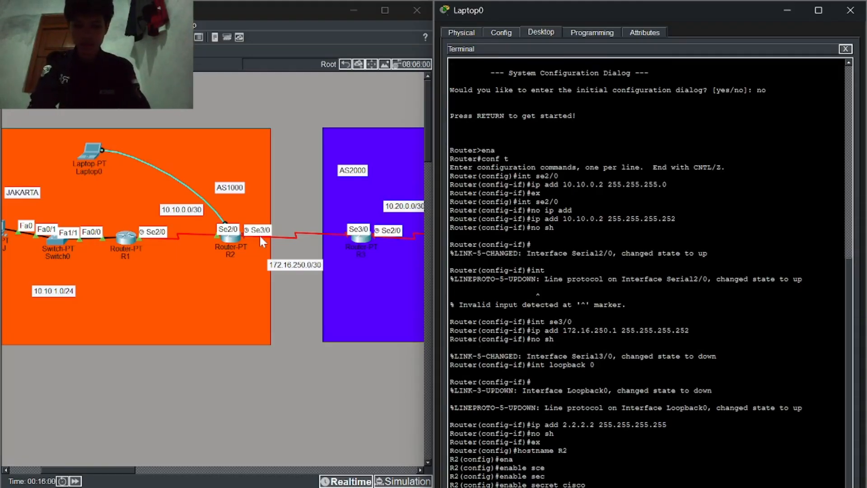
pyautogui.press('Return')
# Step: Give VTY lines 0 4 a login password, restrict them to telnet, and end
pyautogui.write('line vty 0 4')
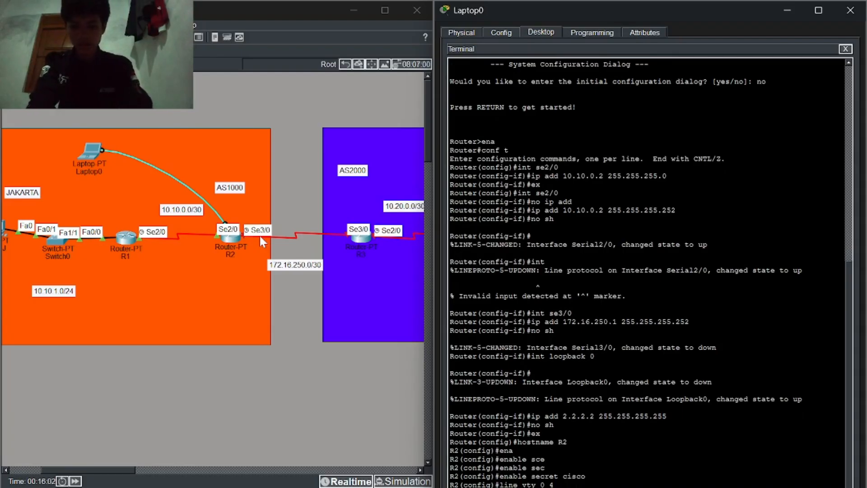
pyautogui.press('Return')
pyautogui.write('pas')
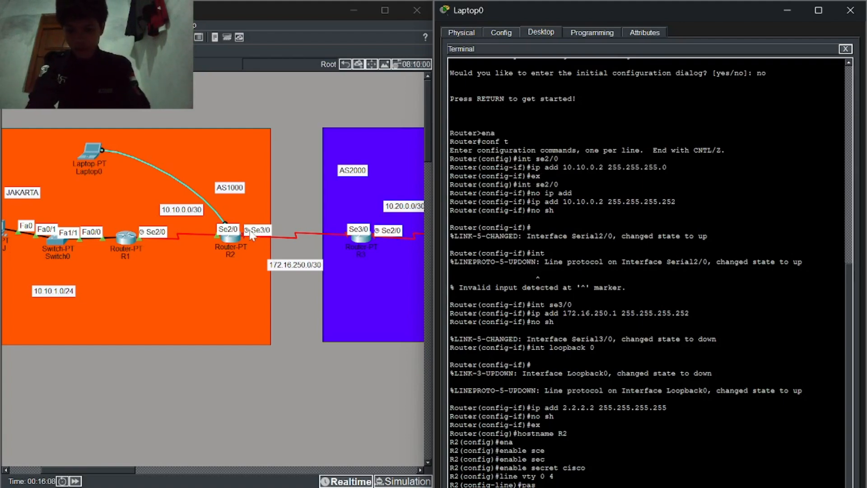
pyautogui.press('Tab')
pyautogui.write('cisco')
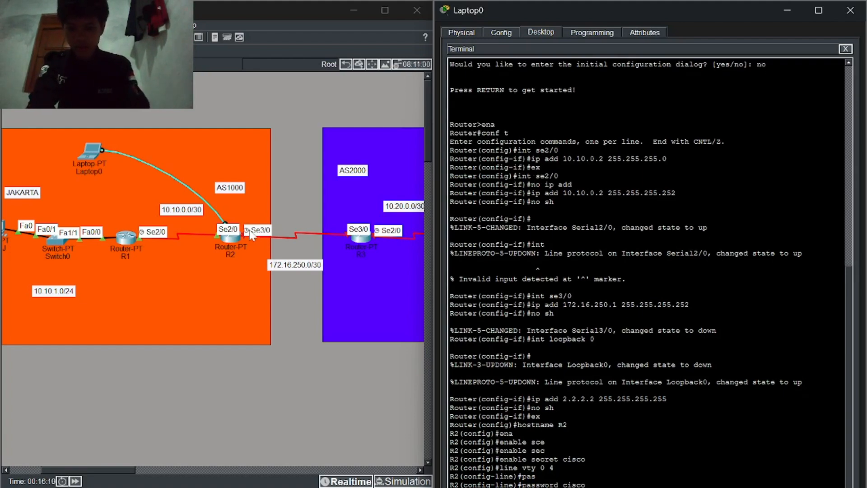
pyautogui.press('Return')
pyautogui.write('login')
pyautogui.press('Return')
pyautogui.write('ter')
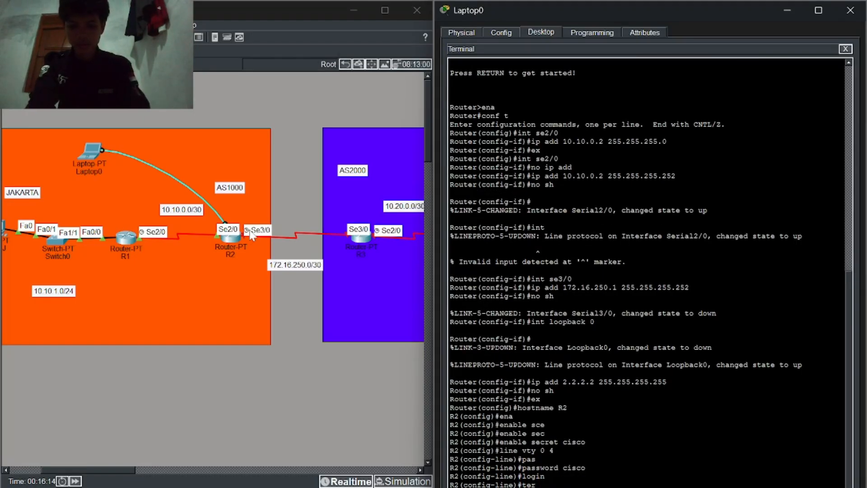
pyautogui.press('Return')
pyautogui.press('Return')
pyautogui.write('end')
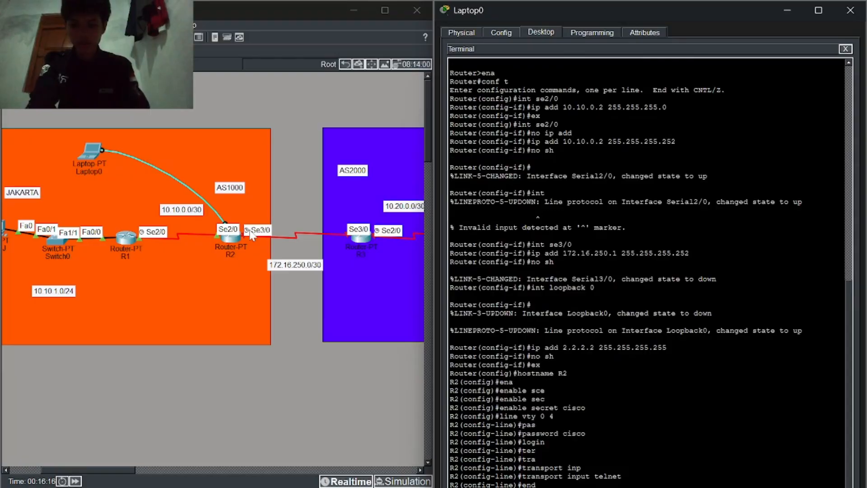
pyautogui.press('Return')
# Step: Save R2's configuration with wr and review the console output
pyautogui.write('wr')
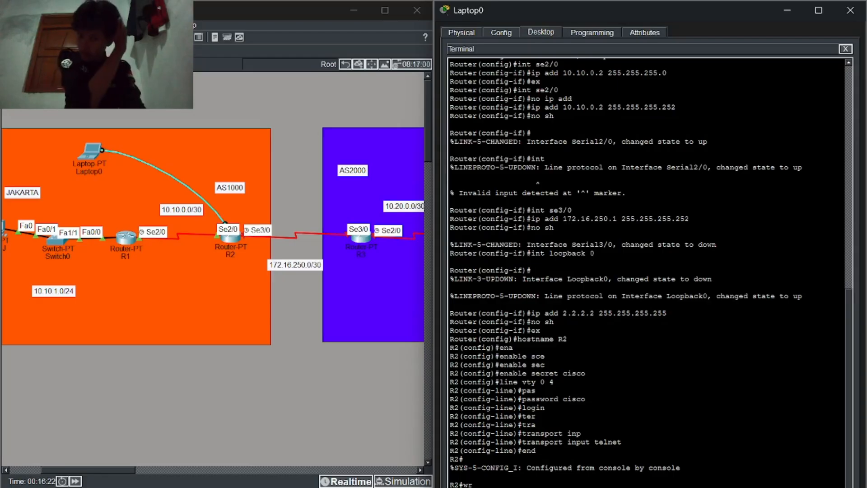
pyautogui.scroll(5, 646, 271)
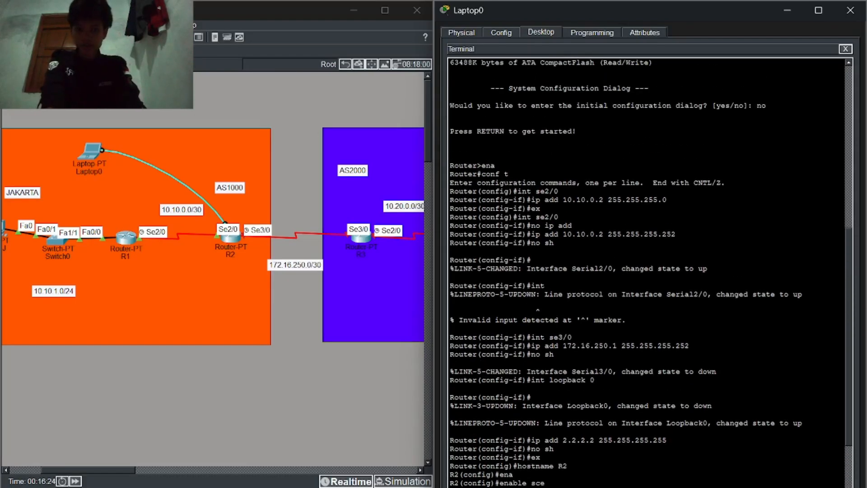
pyautogui.scroll(-3, 645, 271)
pyautogui.scroll(-2, 646, 271)
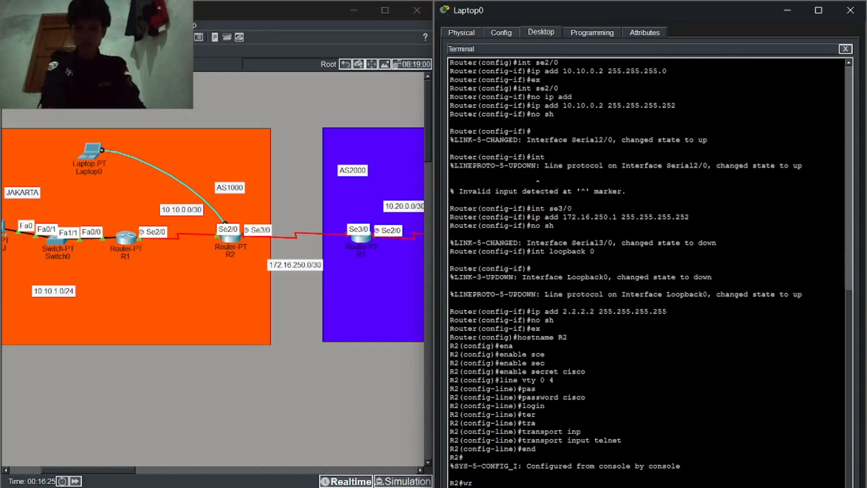
# Step: Close Laptop0's window, maximize the workspace, and open Laptop1's terminal to the Bali router
pyautogui.click(850, 10)
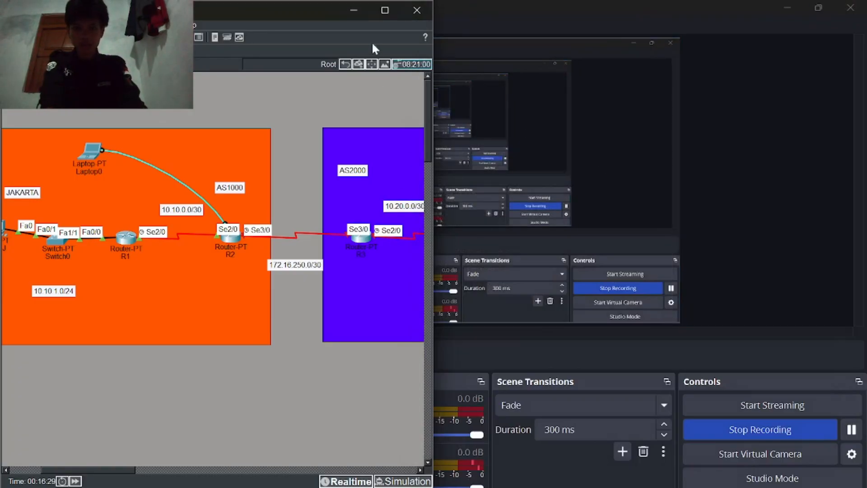
pyautogui.click(385, 12)
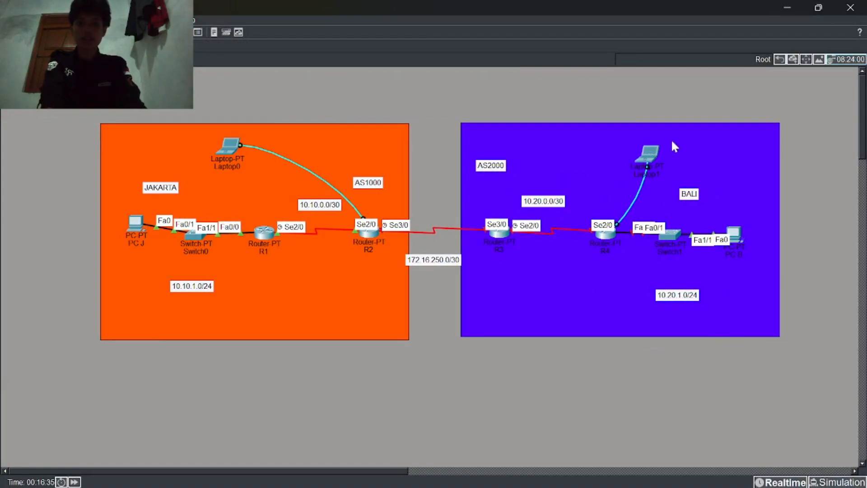
pyautogui.click(646, 153)
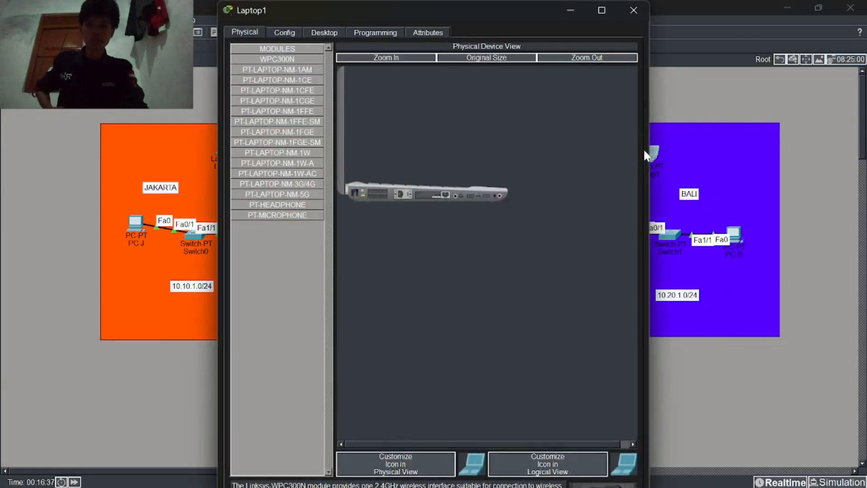
pyautogui.click(329, 32)
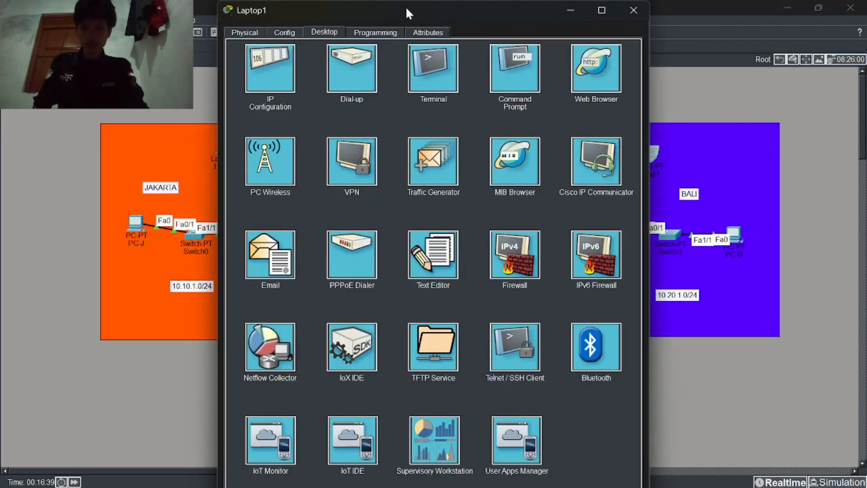
pyautogui.moveTo(406, 9); pyautogui.dragTo(736, 5)
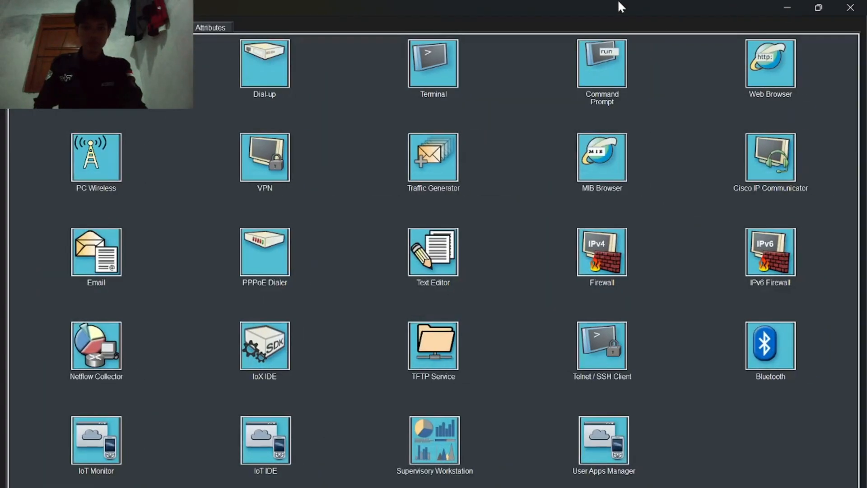
pyautogui.moveTo(621, 6); pyautogui.dragTo(782, 4)
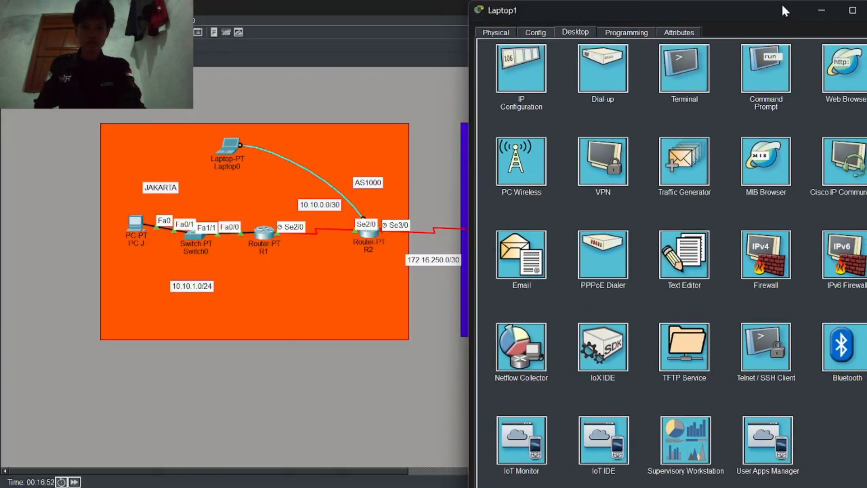
pyautogui.click(698, 67)
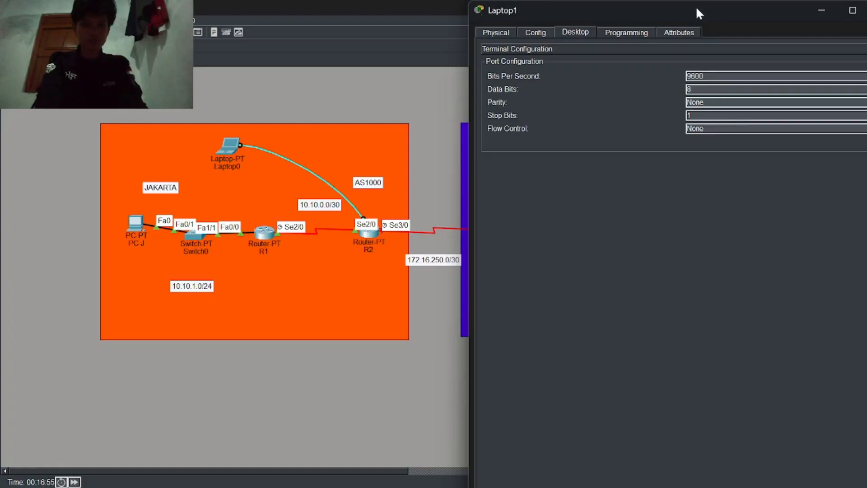
pyautogui.moveTo(695, 4); pyautogui.dragTo(675, 15)
# Step: Connect to the Bali router's console and decline the initial configuration dialog
pyautogui.click(852, 143)
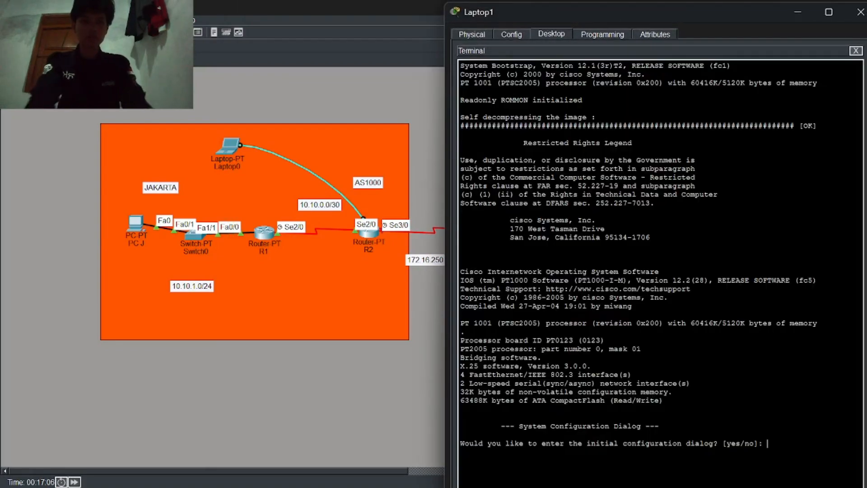
pyautogui.press('Return')
pyautogui.write('no')
pyautogui.press('Return')
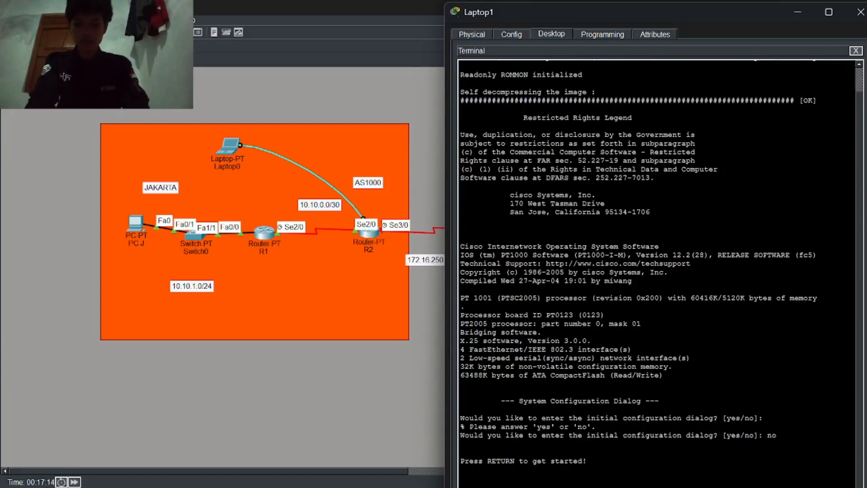
pyautogui.press('Return')
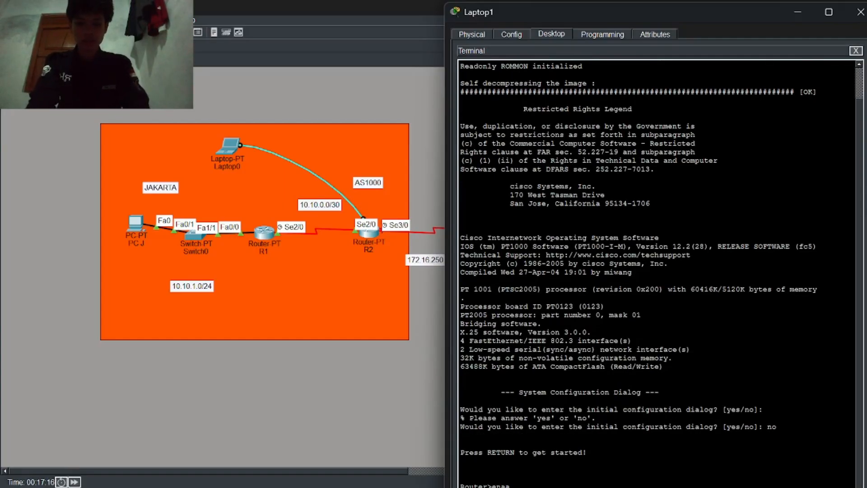
# Step: Enter privileged mode and global configuration mode on the Bali router
pyautogui.write('ena')
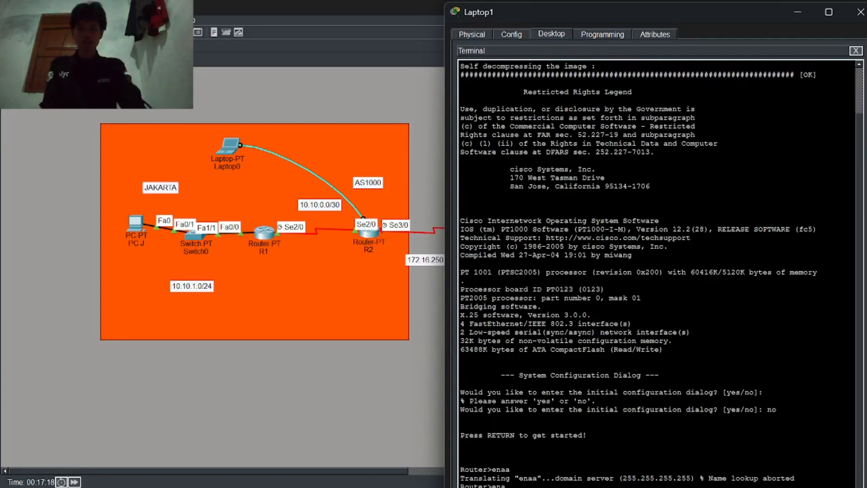
pyautogui.moveTo(679, 20); pyautogui.dragTo(239, 14)
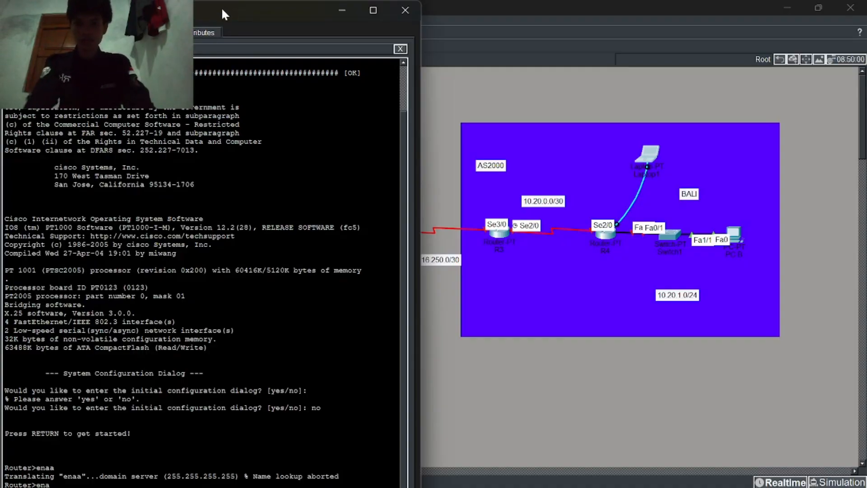
pyautogui.moveTo(221, 7); pyautogui.dragTo(230, 7)
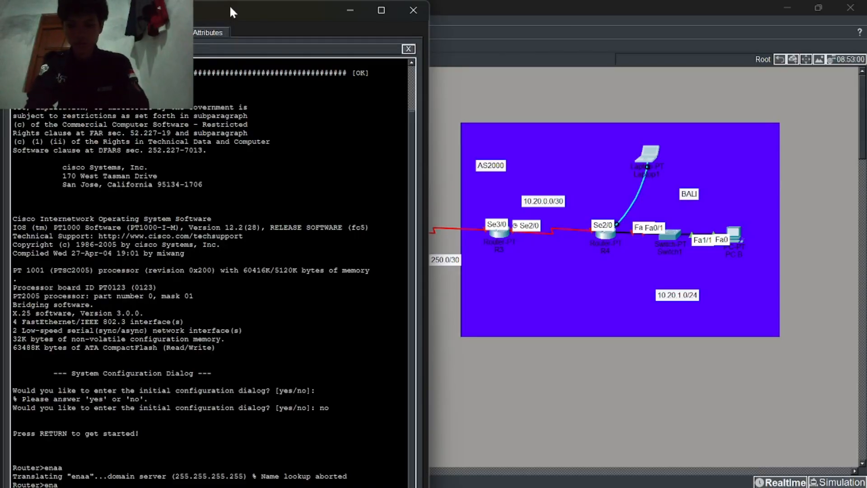
pyautogui.press('Return')
pyautogui.write('conf t')
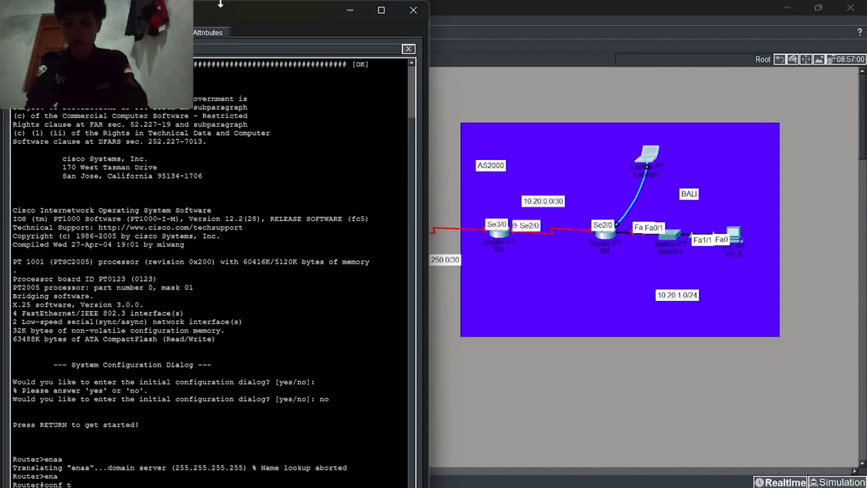
pyautogui.press('Return')
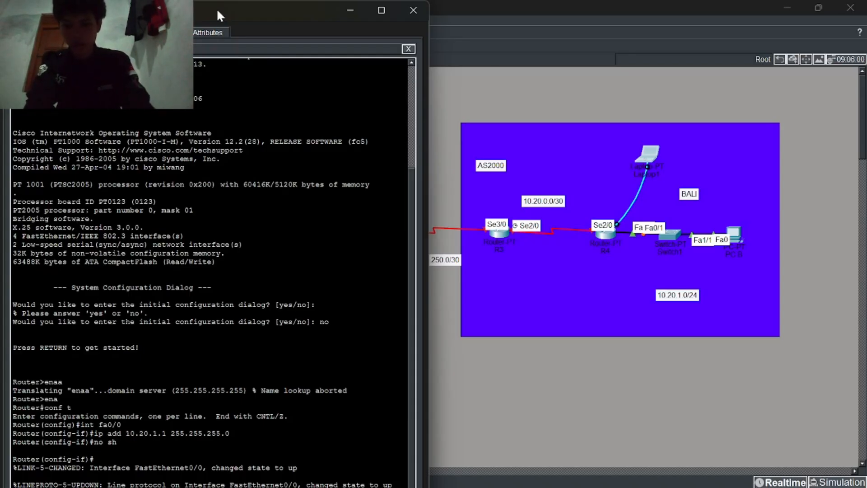
# Step: Address Serial2/0 as 10.20.0.2 255.255.255.252
pyautogui.write('int se 2/0')
pyautogui.press('Return')
pyautogui.write('ip add 10.20.0.2 255.255.255.252')
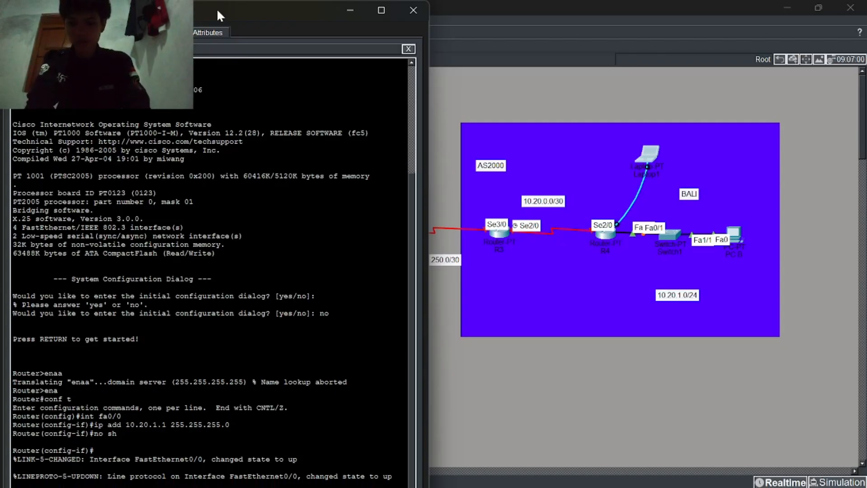
pyautogui.press('Return')
# Step: Enable Serial2/0, then create Loopback0 at 4.4.4.4 255.255.255.255 and bring it up
pyautogui.write('no sh')
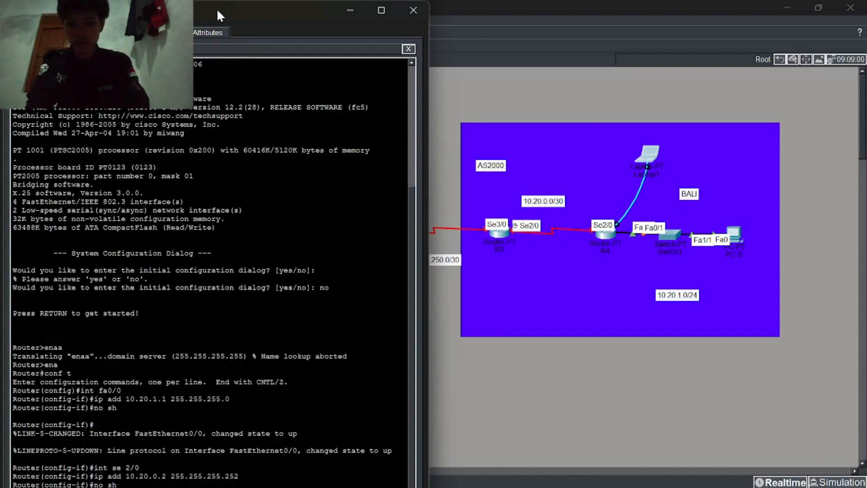
pyautogui.write('int loopback 0')
pyautogui.press('Return')
pyautogui.press('Return')
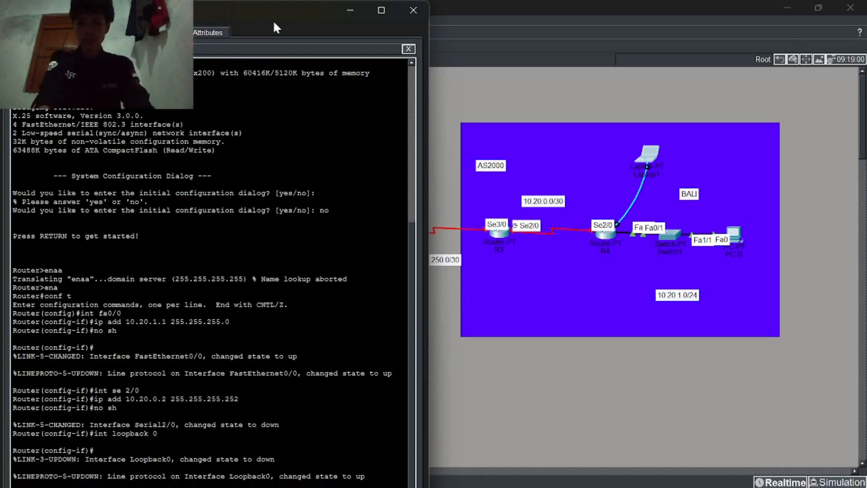
pyautogui.write('ip add 4.4.4.4 255.255.255.255')
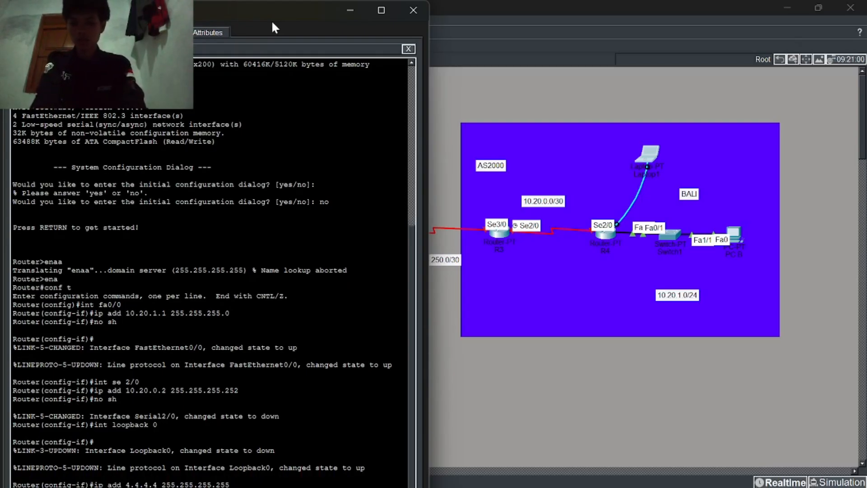
pyautogui.write(' Router(config-if)#no sh')
pyautogui.press('Return')
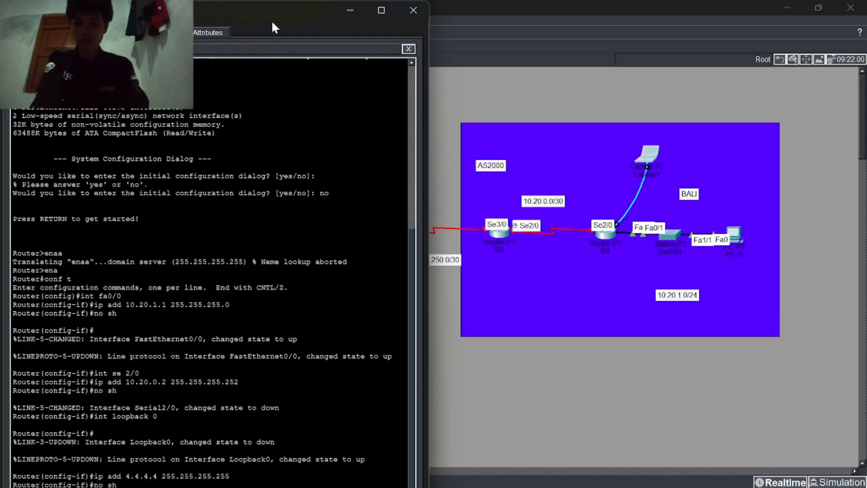
# Step: Leave interface configuration and rename the router R4
pyautogui.write('ex')
pyautogui.press('Return')
pyautogui.write('hostname R4')
pyautogui.press('Return')
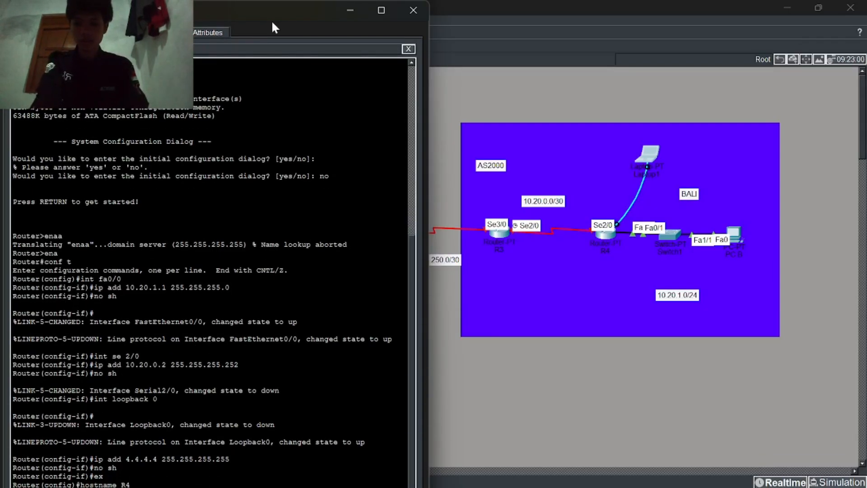
# Step: Set an enable secret password on R4
pyautogui.write('en')
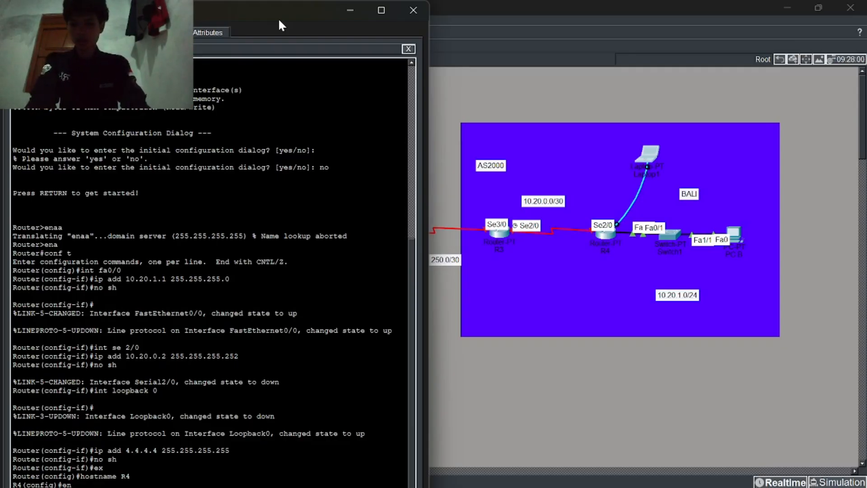
pyautogui.press('Tab')
pyautogui.write('a')
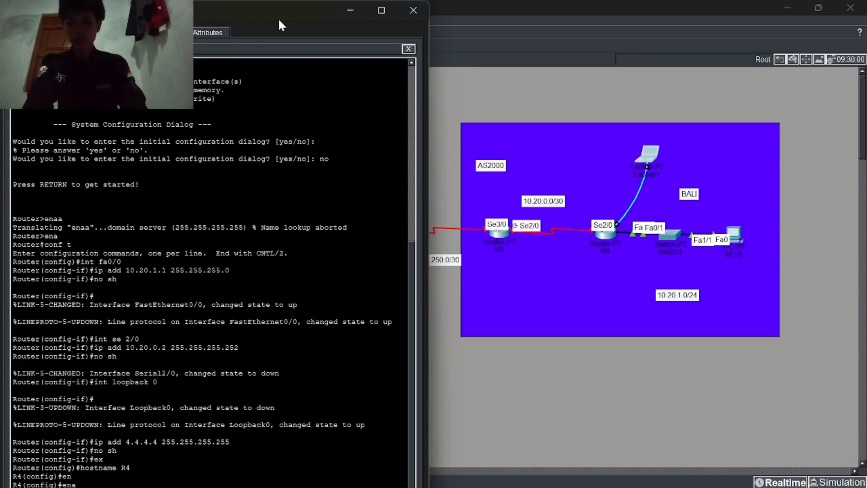
pyautogui.press('Tab')
pyautogui.write('sec')
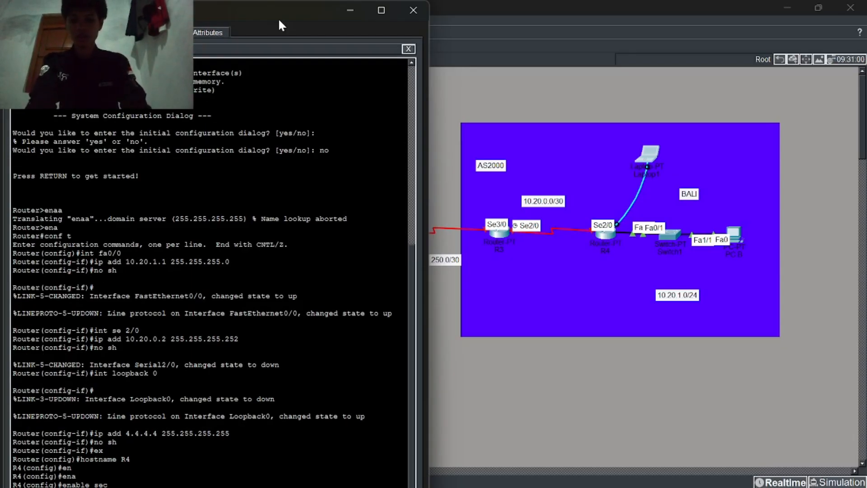
pyautogui.press('Tab')
pyautogui.write('cisco')
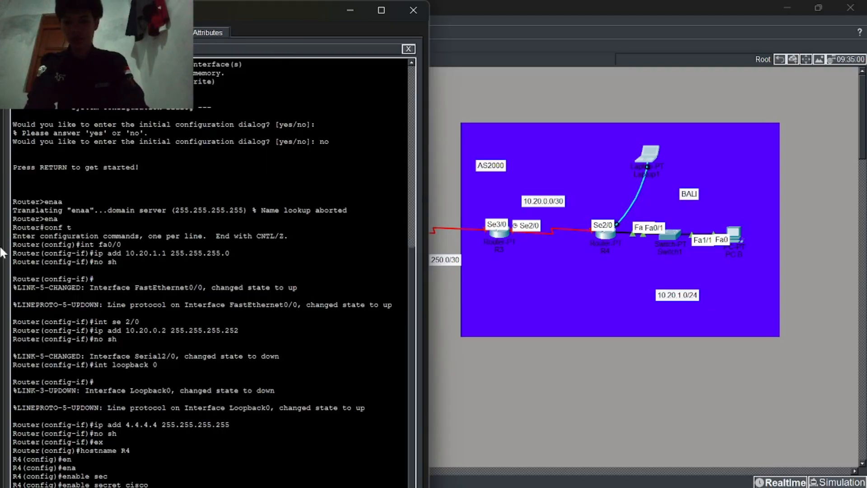
pyautogui.press('Return')
# Step: Give vty lines 0 4 a password and require login
pyautogui.write('line vty 0 4')
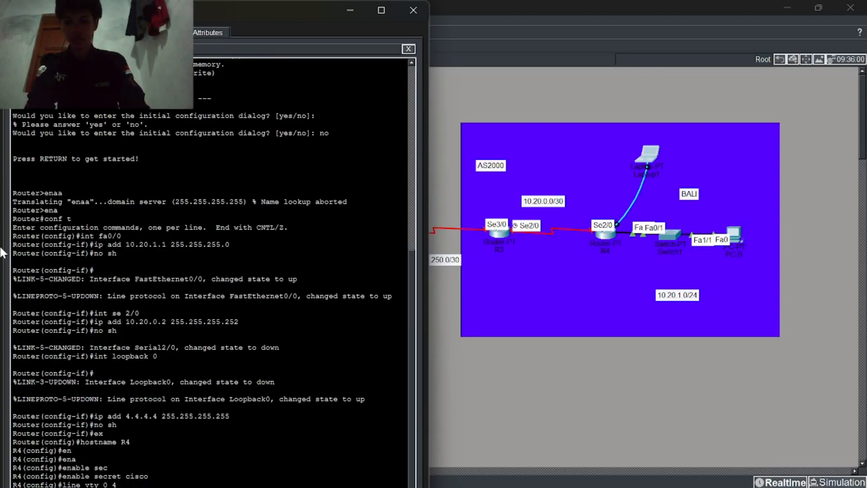
pyautogui.press('Return')
pyautogui.write('pas')
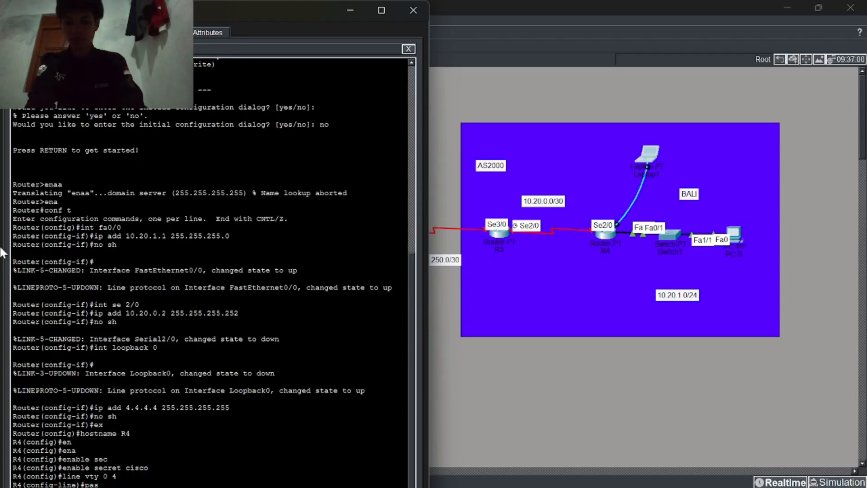
pyautogui.press('Tab')
pyautogui.write('cisco')
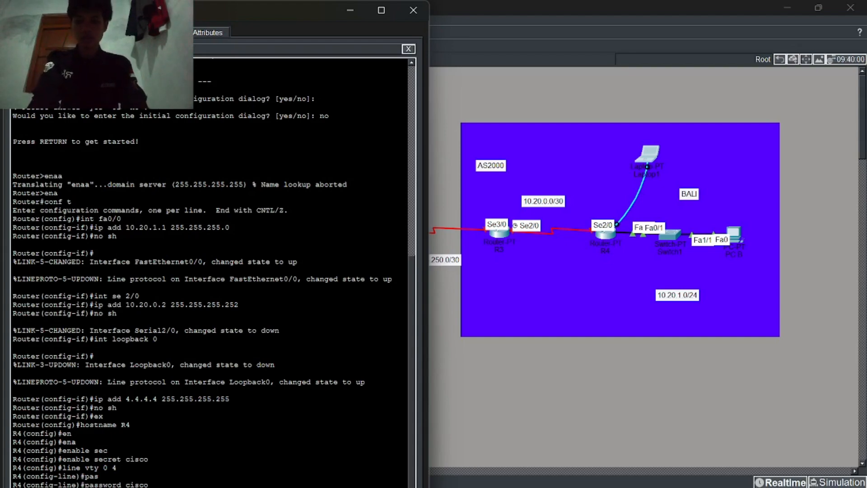
pyautogui.press('Return')
pyautogui.write('login')
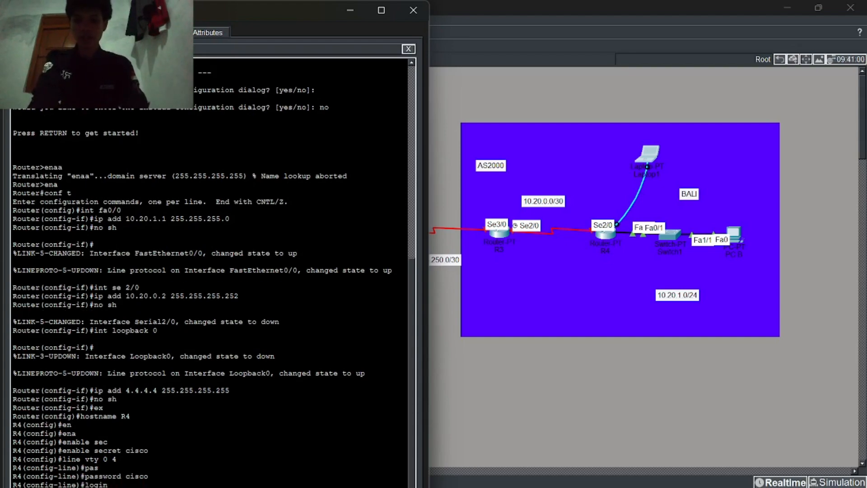
pyautogui.press('Return')
# Step: Allow only telnet on the vty lines, end configuration, and type wr
pyautogui.write('transport input tel')
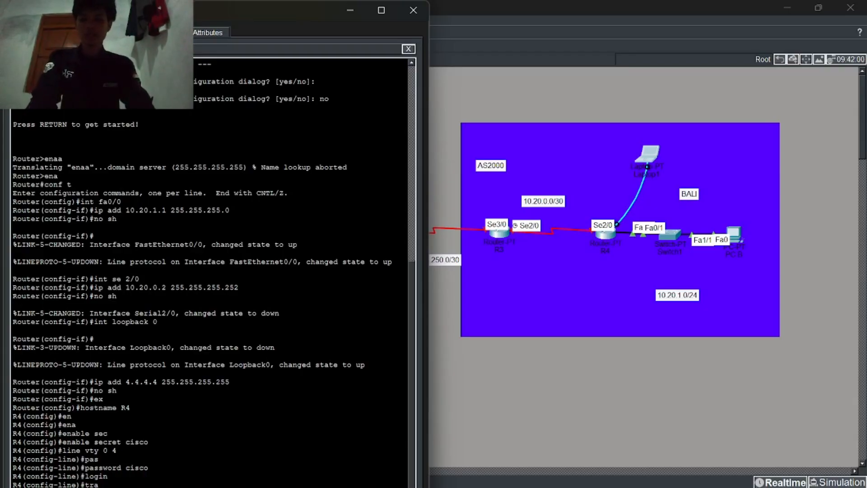
pyautogui.press('Return')
pyautogui.write('transport input telnet')
pyautogui.press('Return')
pyautogui.write('end')
pyautogui.press('Return')
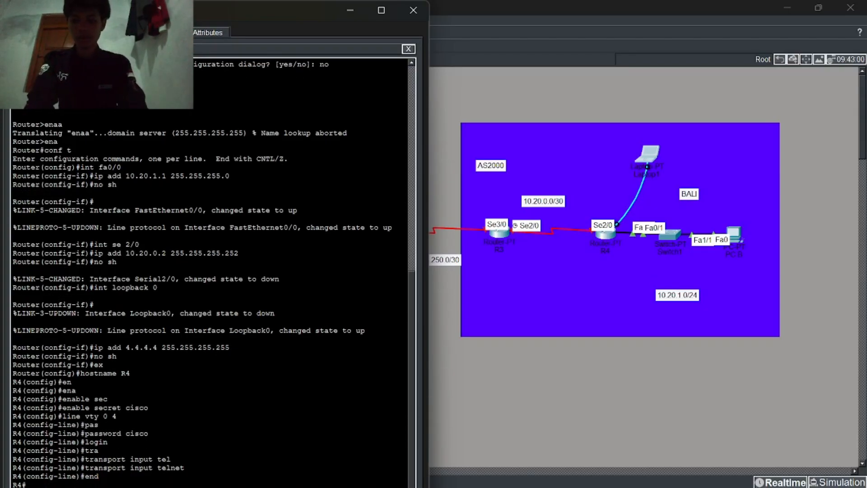
pyautogui.write('wr')
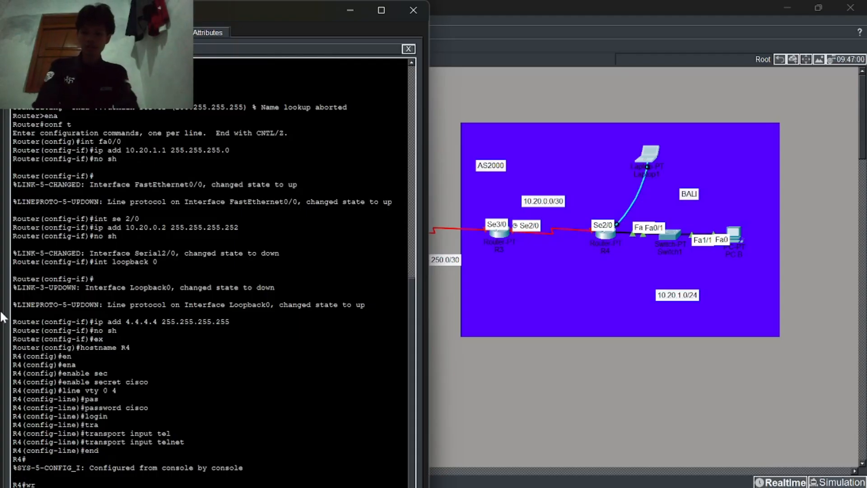
# Step: Move the laptop's console cable from R4 to R3's Console port
pyautogui.moveTo(81, 322); pyautogui.dragTo(125, 382)
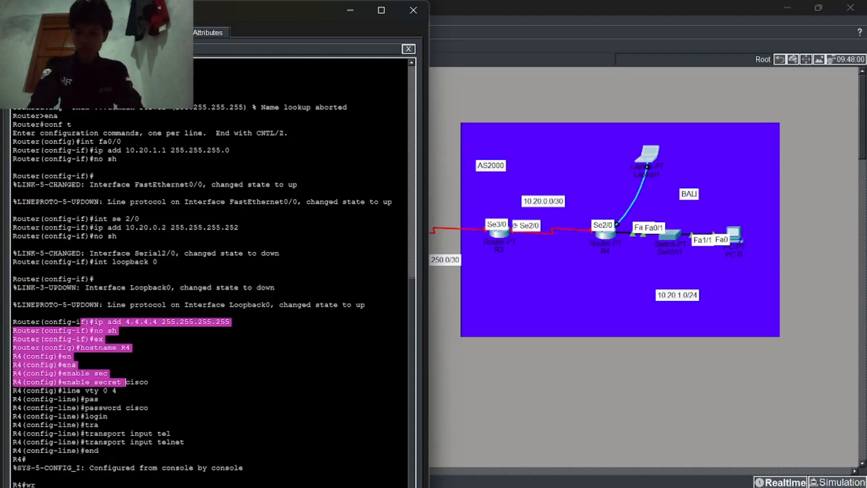
pyautogui.click(617, 224)
pyautogui.click(502, 232)
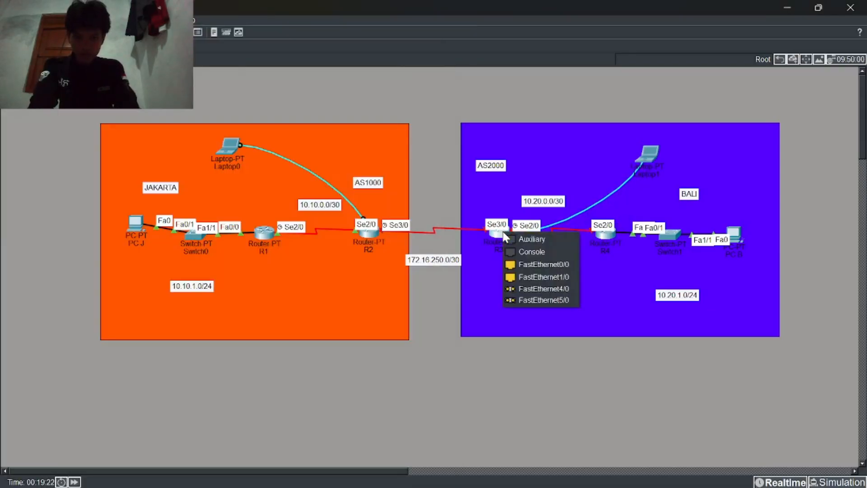
pyautogui.click(530, 250)
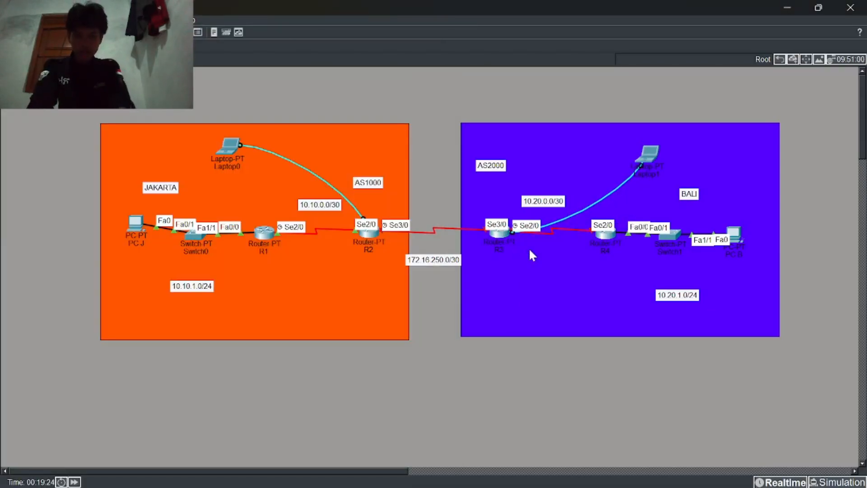
# Step: Close the old R4 terminal and open a new Terminal session to R3 on Laptop1
pyautogui.click(642, 160)
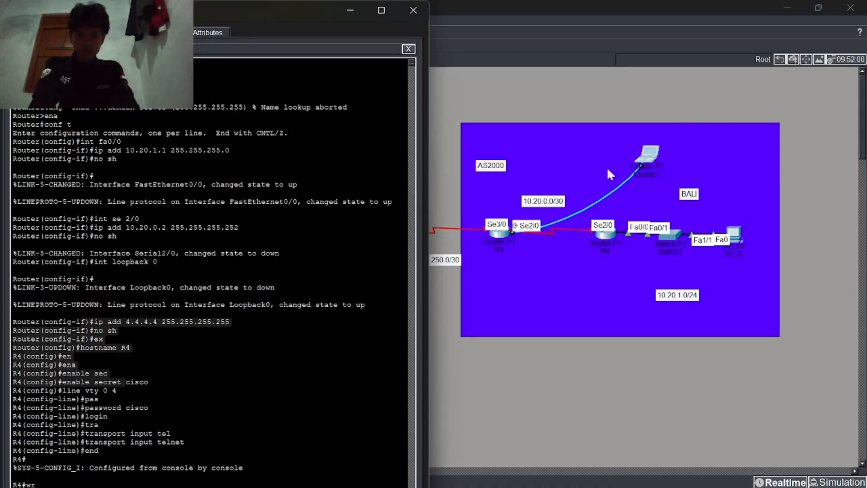
pyautogui.click(408, 48)
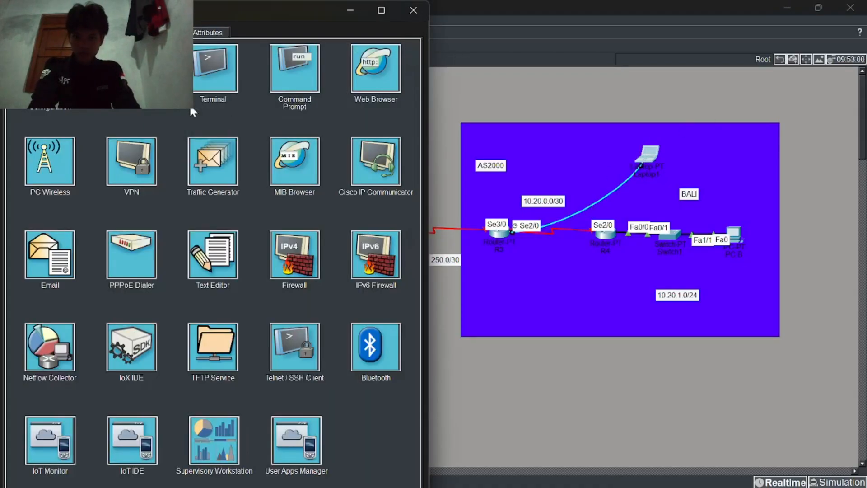
pyautogui.click(218, 71)
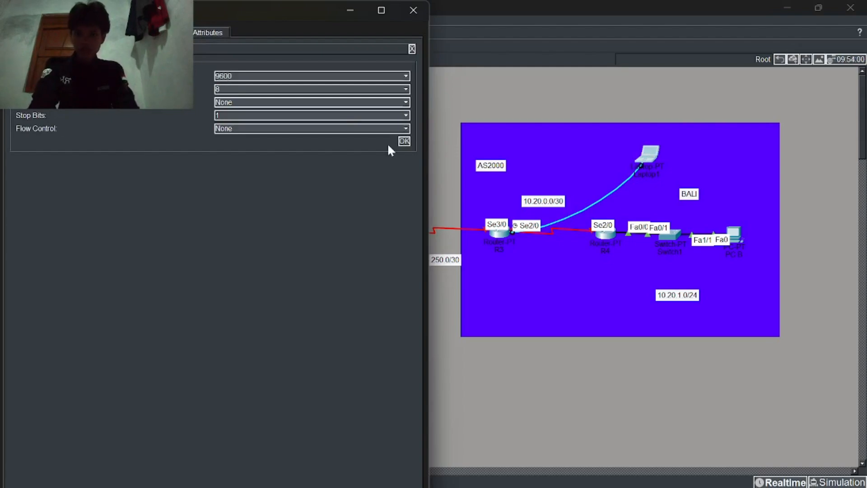
pyautogui.click(403, 143)
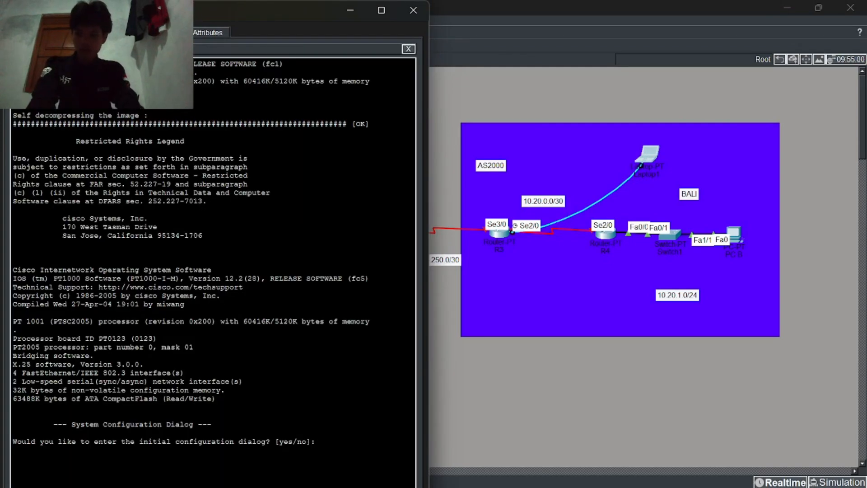
# Step: Decline R3's initial configuration dialog
pyautogui.write('no')
pyautogui.press('Return')
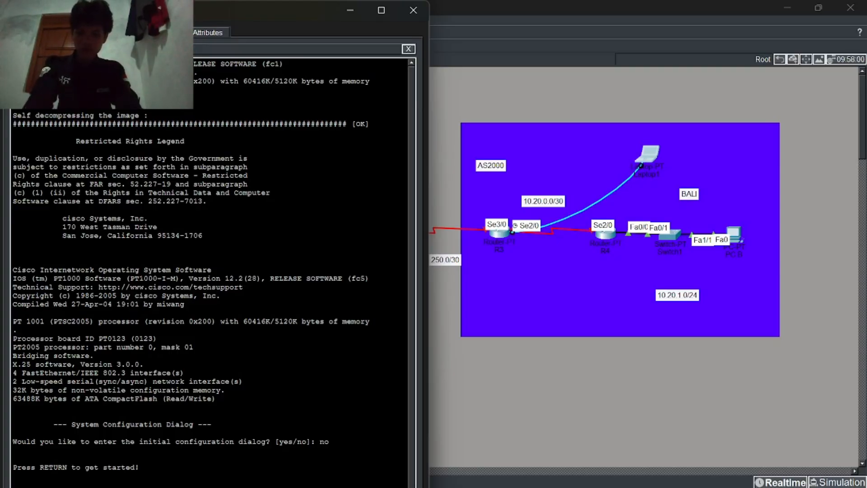
pyautogui.press('Return')
# Step: Enter global configuration and give Serial2/0 10.20.0.1 255.255.255.252, enabled
pyautogui.write('ena')
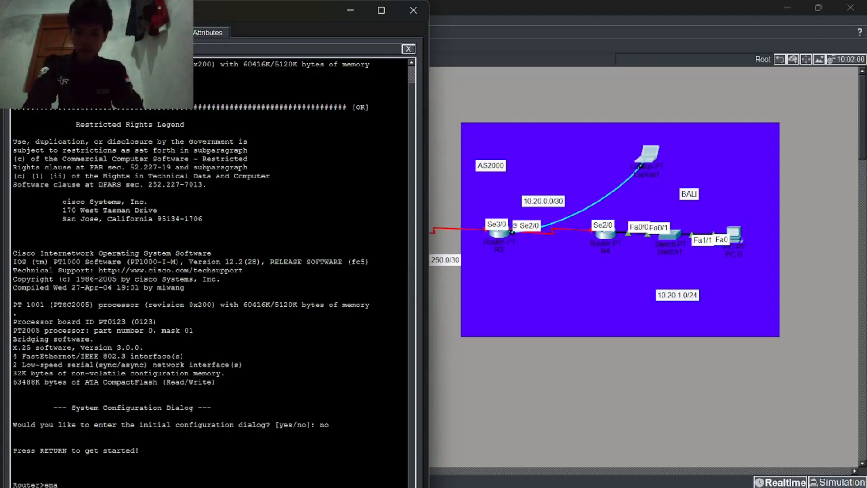
pyautogui.press('Return')
pyautogui.write('conf t')
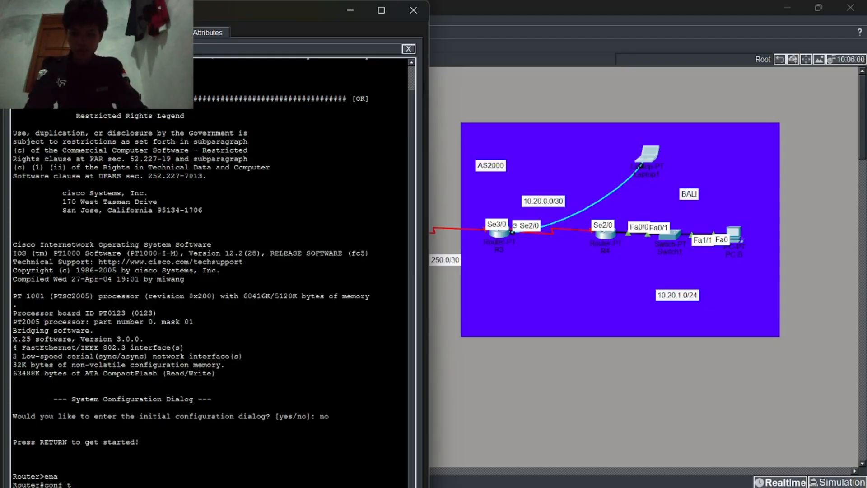
pyautogui.press('Return')
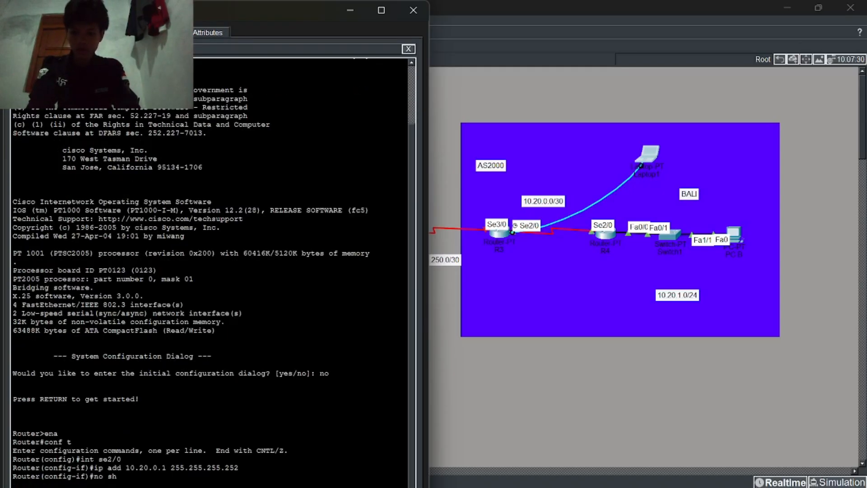
pyautogui.press('Return')
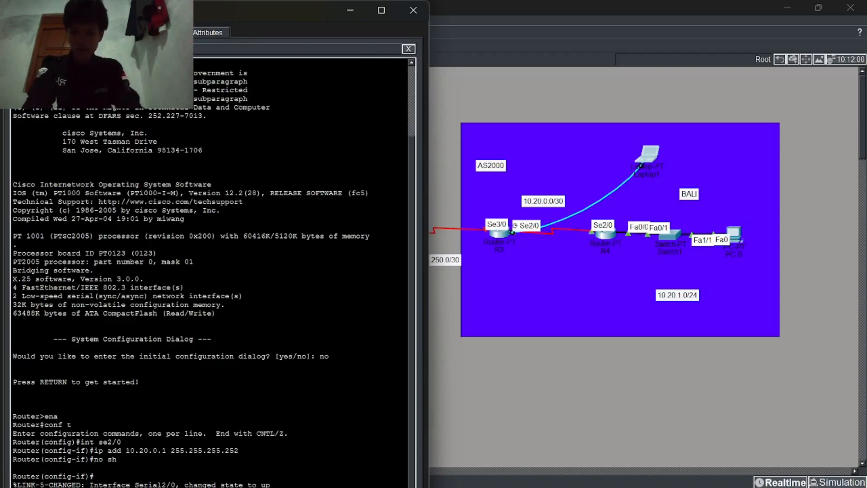
# Step: Address Serial3/0 as 172.16.250.2 and enable it
pyautogui.write('int se3/0')
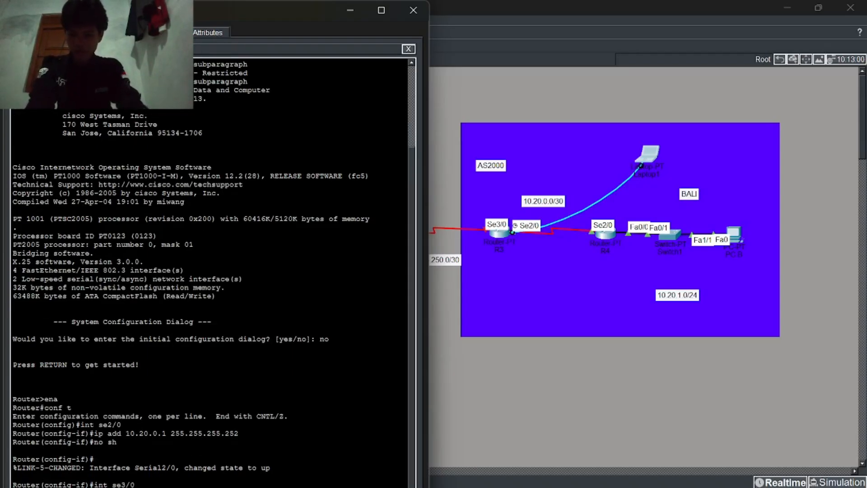
pyautogui.scroll(1, 212, 271)
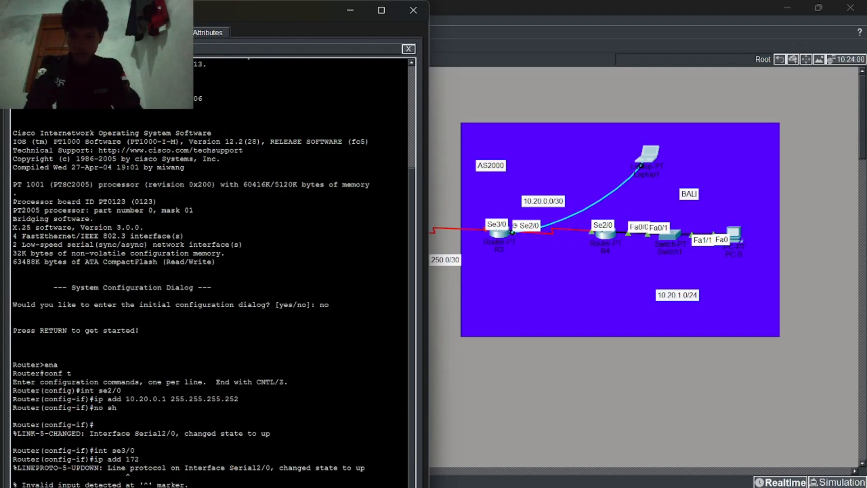
pyautogui.write('ip add 172.16.250.2 255.255.255.252 no sh')
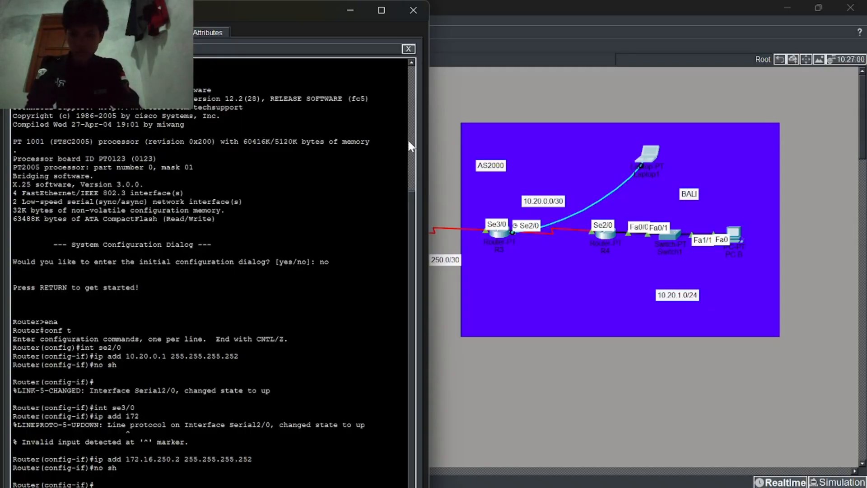
# Step: Give Loopback0 3.3.3.3 255.255.255.255, enable it, and exit interface configuration
pyautogui.write('int loopback 0')
pyautogui.press('Return')
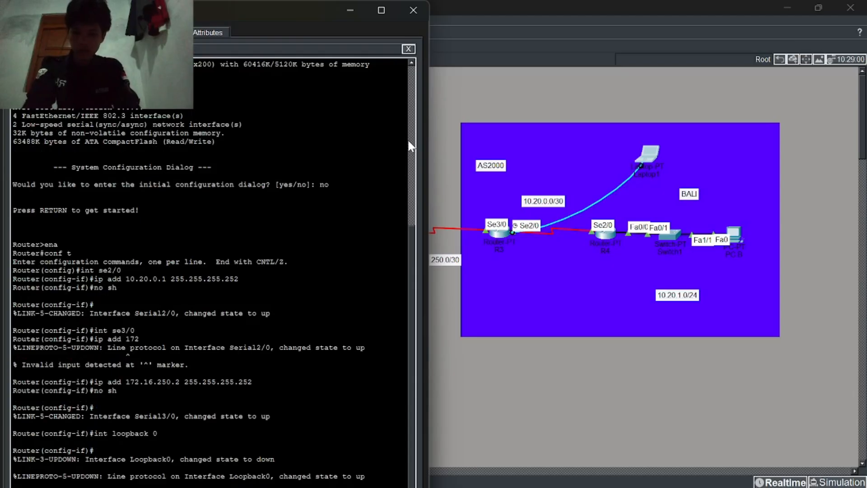
pyautogui.write('ip add')
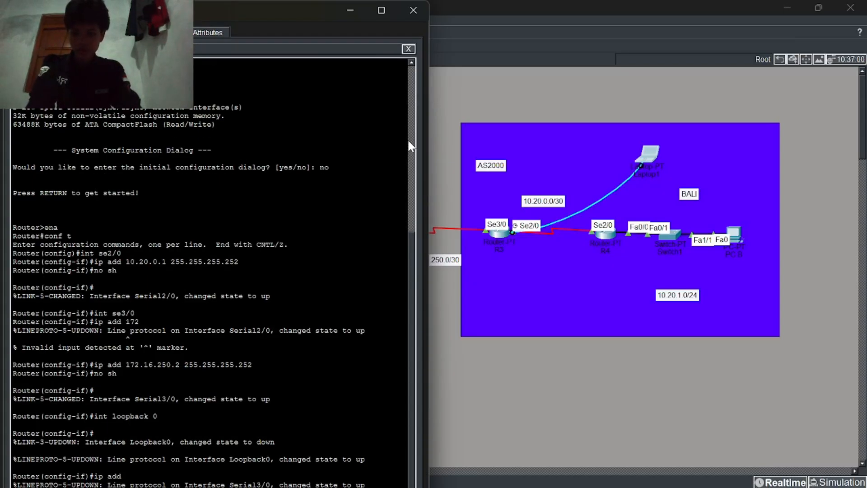
pyautogui.press('Return')
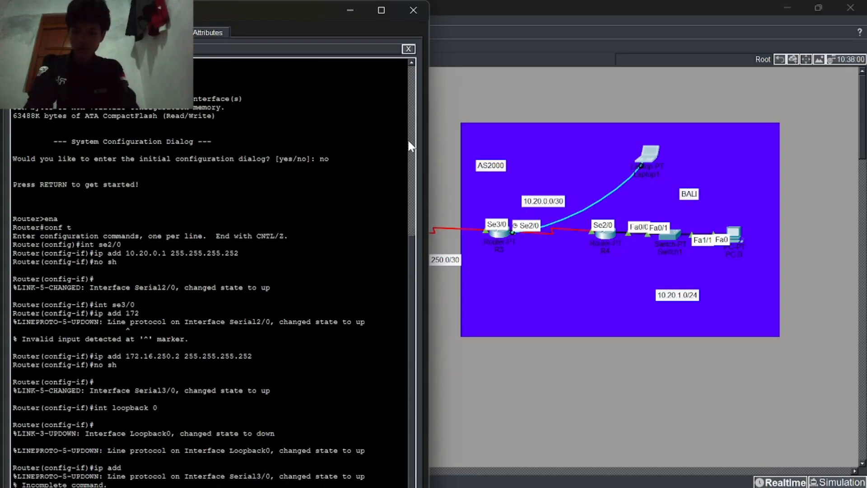
pyautogui.write('3.3.3.3 255.255.255.255')
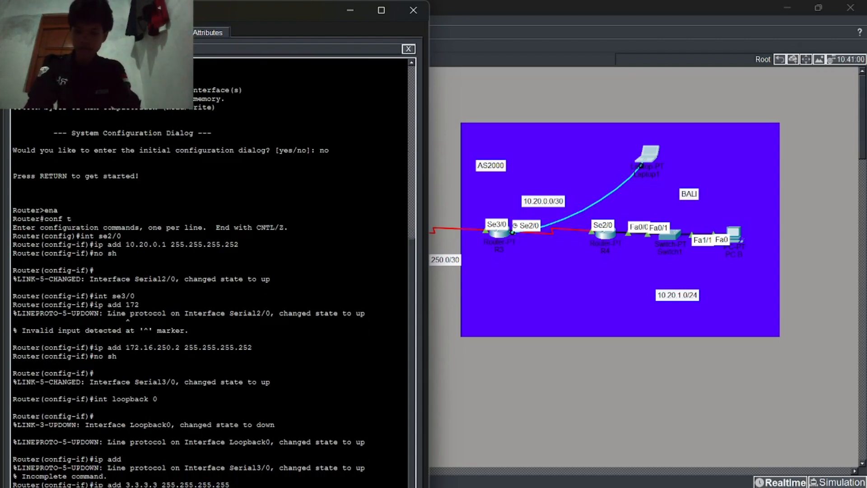
pyautogui.press('Return')
pyautogui.write('no sh')
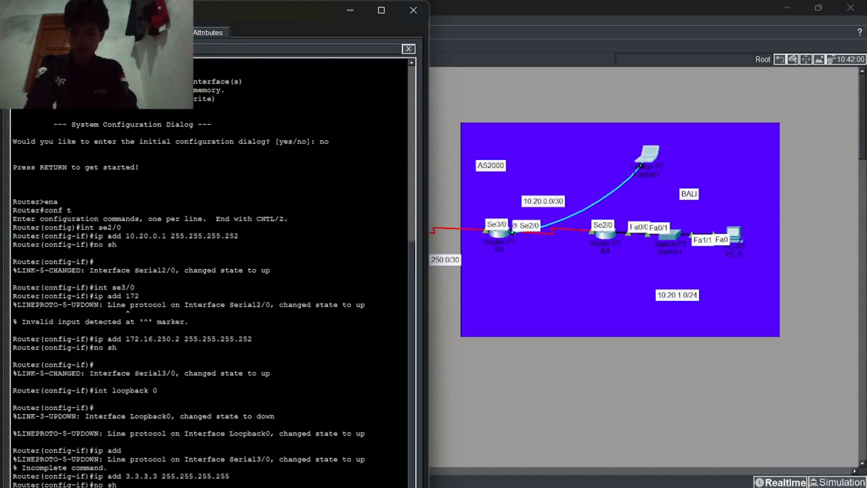
pyautogui.press('Return')
pyautogui.write('ex')
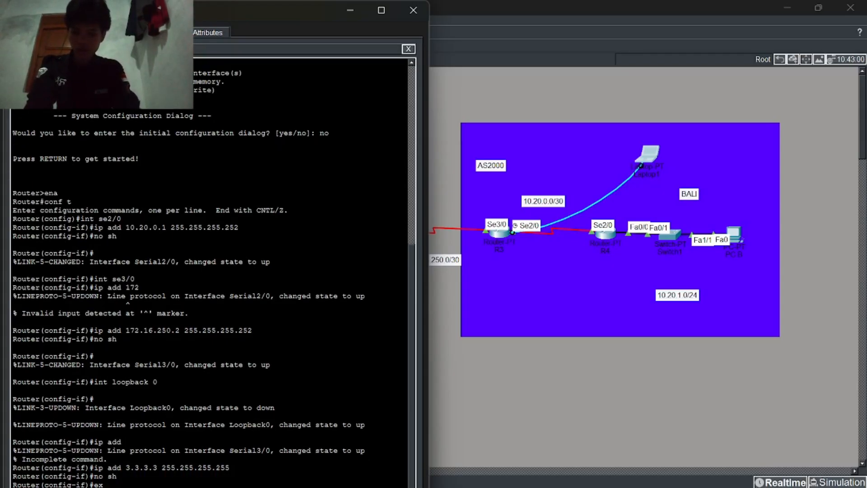
pyautogui.press('Return')
# Step: Rename the router R3 and set an enable secret password
pyautogui.write('hostname R3')
pyautogui.press('Return')
pyautogui.write('en')
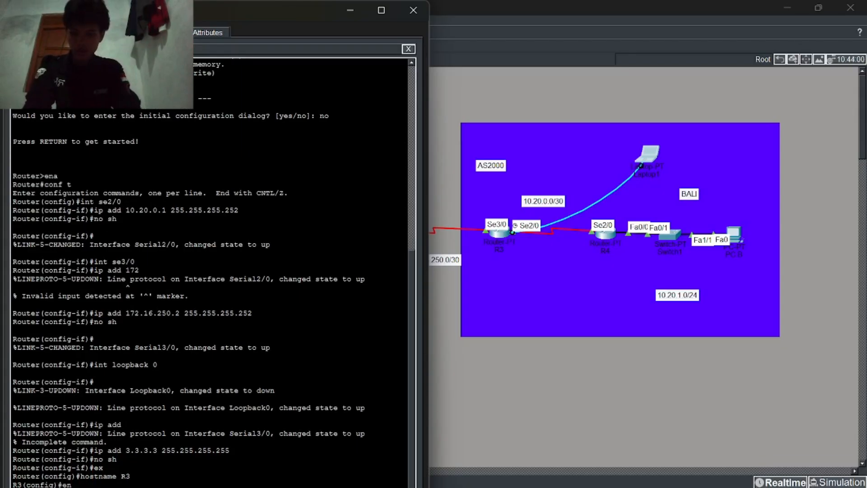
pyautogui.press('Return')
pyautogui.write('ena')
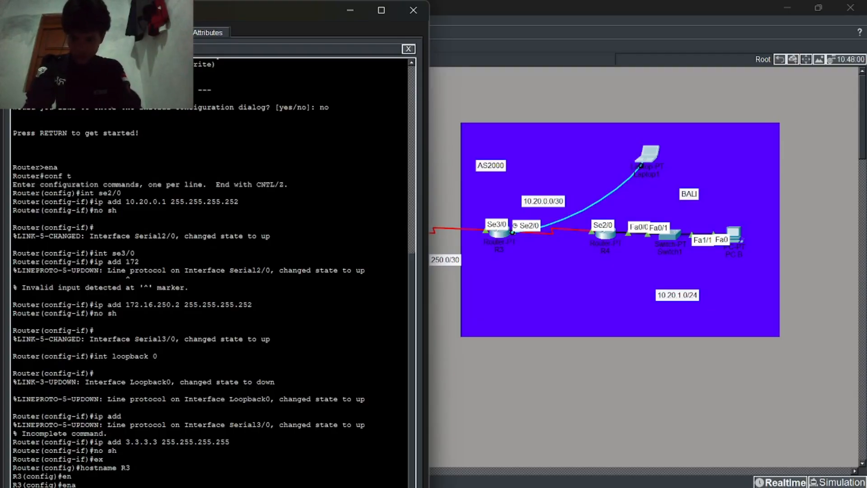
pyautogui.press('Tab')
pyautogui.write('sec')
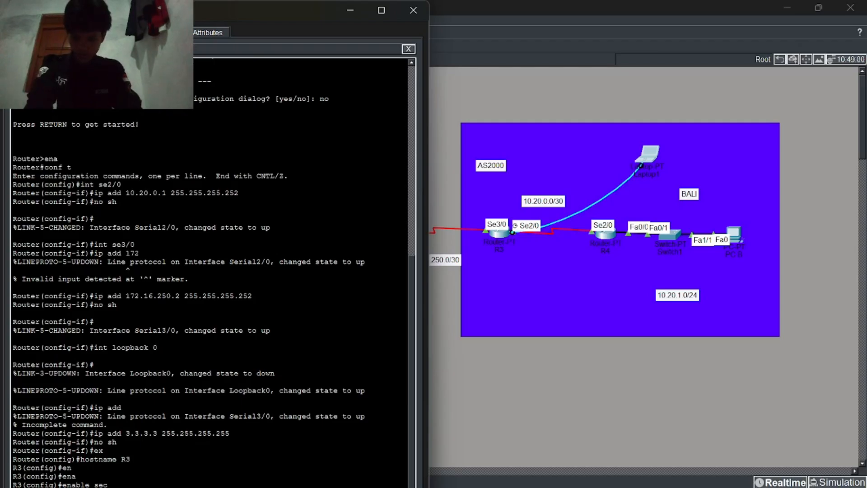
pyautogui.press('Tab')
pyautogui.write('cisco')
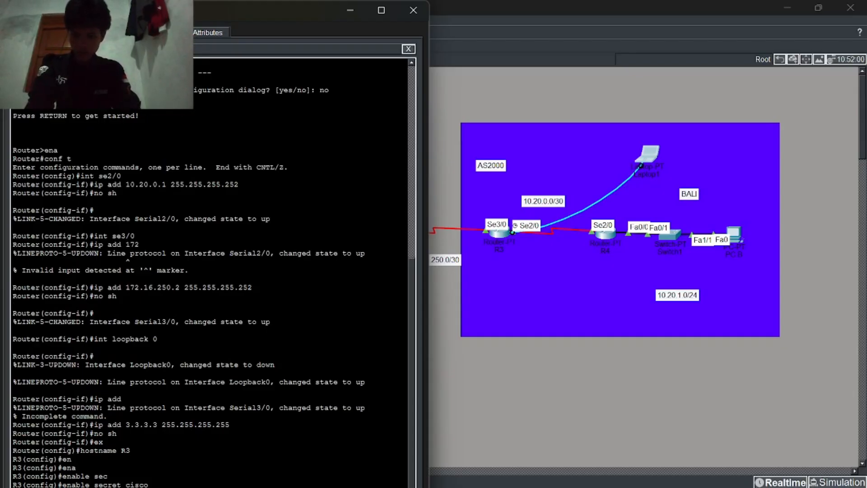
pyautogui.press('Return')
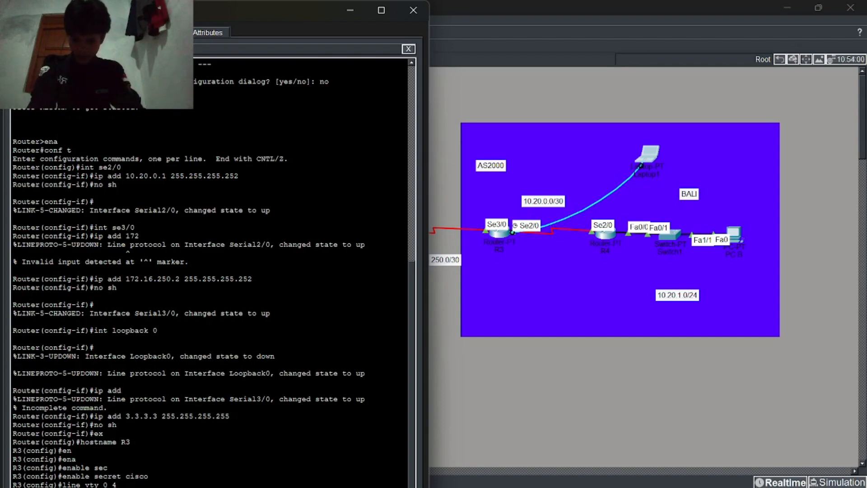
# Step: Protect vty lines 0 4 with a login password, allow only telnet, end, and type wr
pyautogui.press('Return')
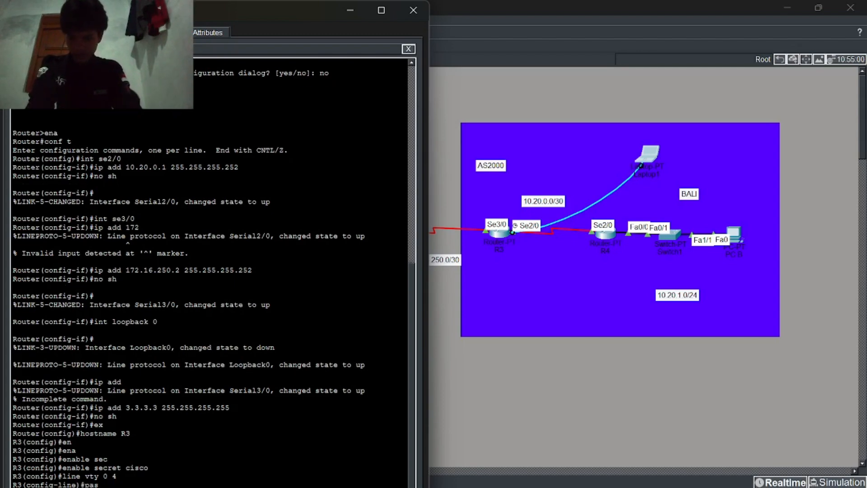
pyautogui.press('Return')
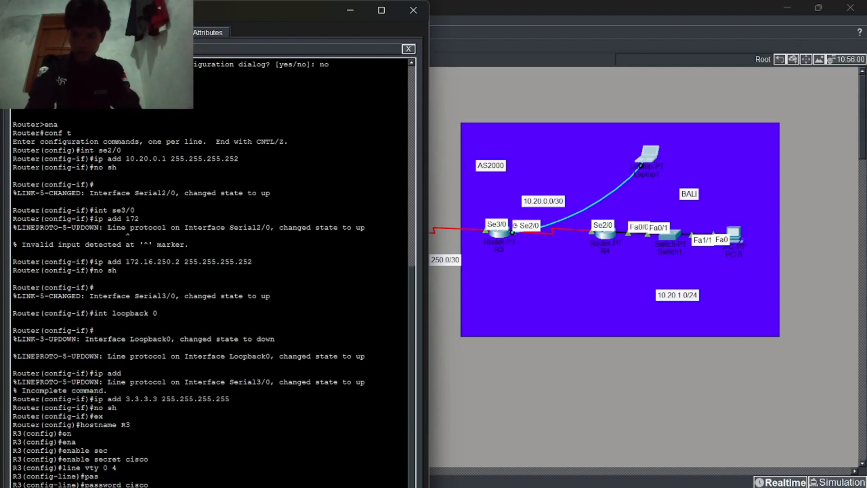
pyautogui.press('Return')
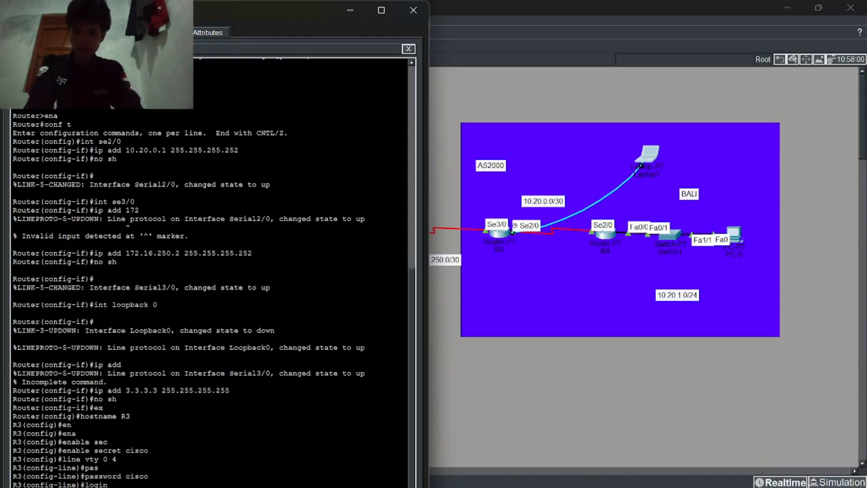
pyautogui.write('ter')
pyautogui.press('Return')
pyautogui.write('tr')
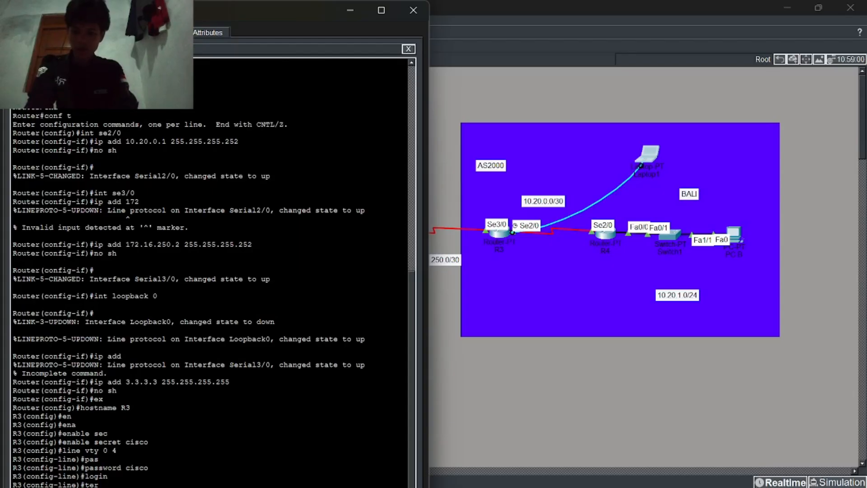
pyautogui.press('Return')
pyautogui.write('transport input telnet')
pyautogui.press('Return')
pyautogui.press('Return')
pyautogui.write('end')
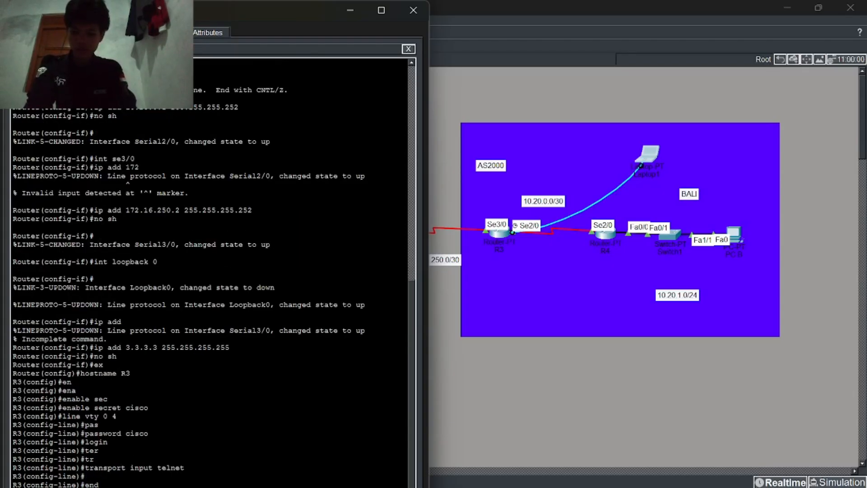
pyautogui.press('Return')
pyautogui.write('wr')
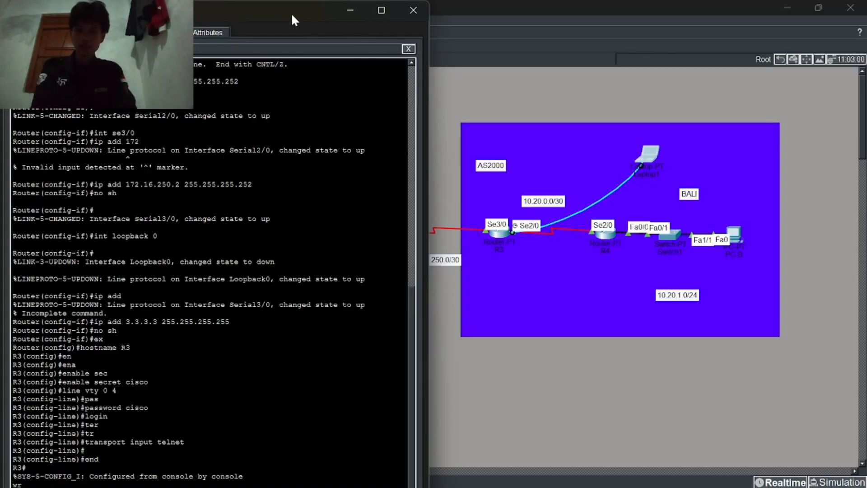
# Step: Save R3's configuration and telnet to R4 at 10.20.0.2
pyautogui.moveTo(290, 14); pyautogui.dragTo(643, 141)
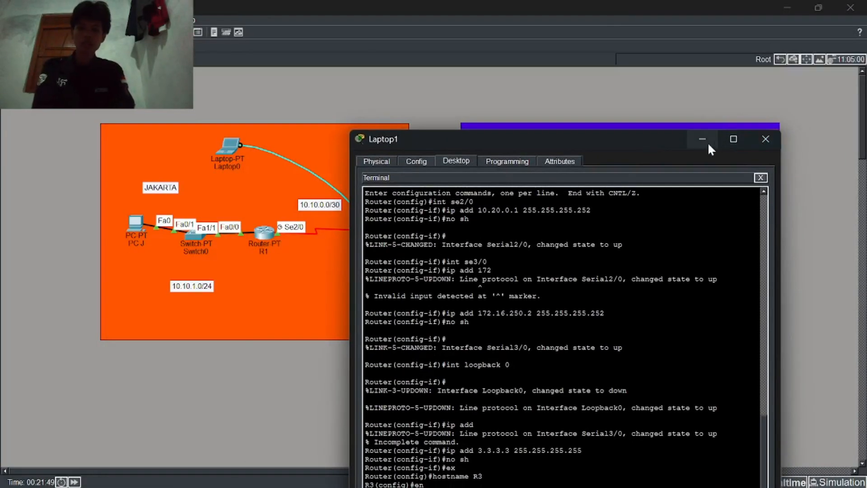
pyautogui.moveTo(635, 134); pyautogui.dragTo(740, 10)
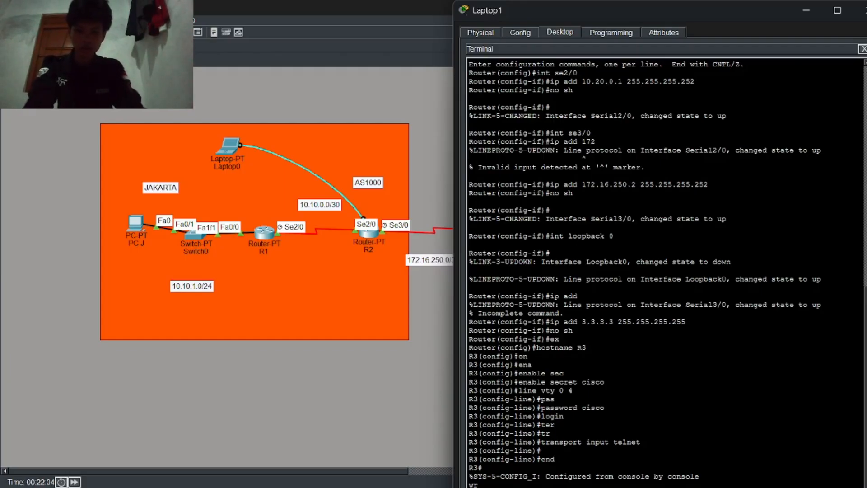
pyautogui.press('Return')
pyautogui.write('telnet 10.20.0.2')
pyautogui.press('Return')
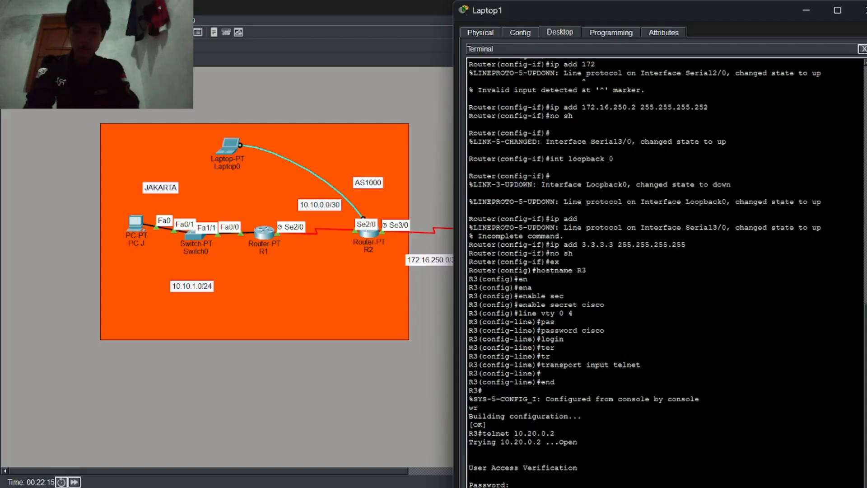
pyautogui.press('Return')
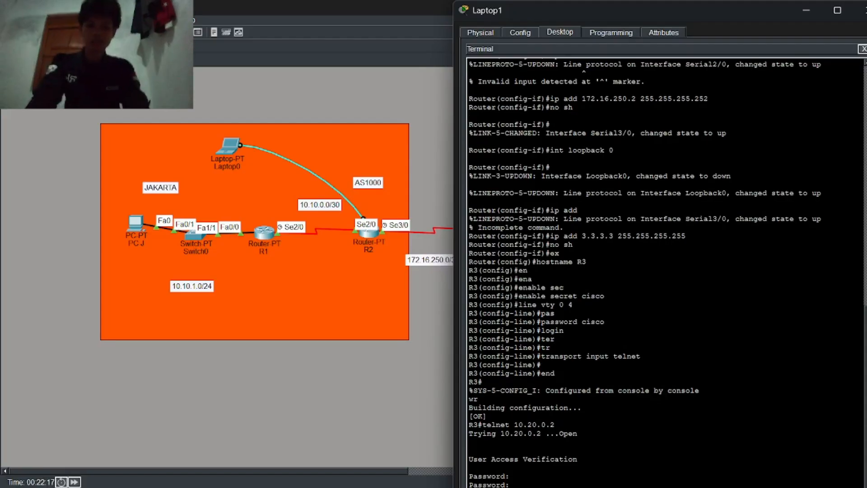
# Step: Log in to R4 over telnet, reach global configuration, and start EIGRP process 200
pyautogui.moveTo(714, 19)
pyautogui.mouseDown()
pyautogui.moveTo(160, 18)
pyautogui.moveTo(261, 19)
pyautogui.mouseUp()
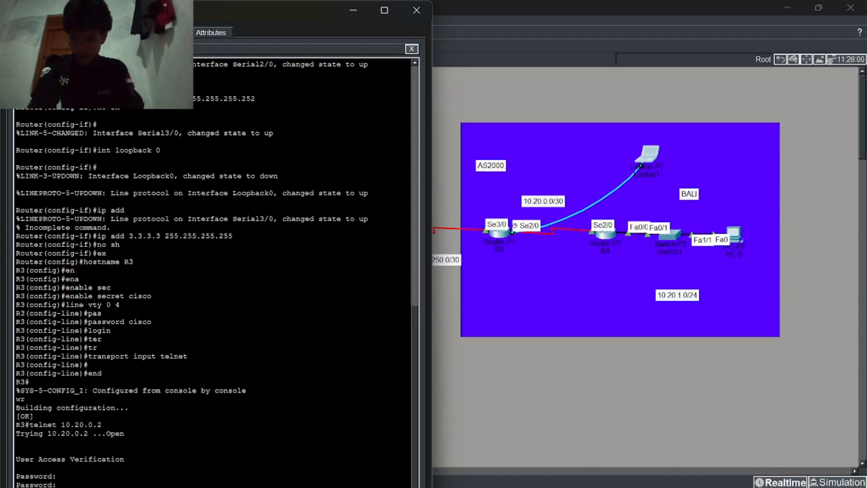
pyautogui.write('cisco')
pyautogui.press('Return')
pyautogui.write('ena')
pyautogui.press('Return')
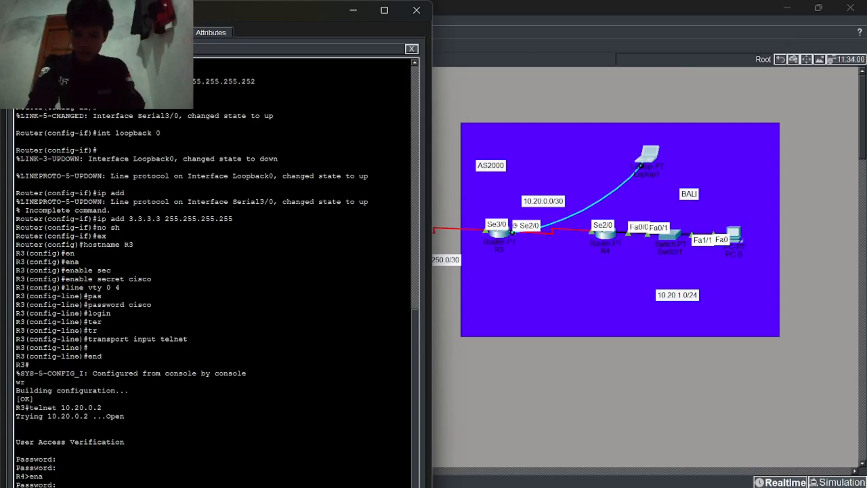
pyautogui.press('Return')
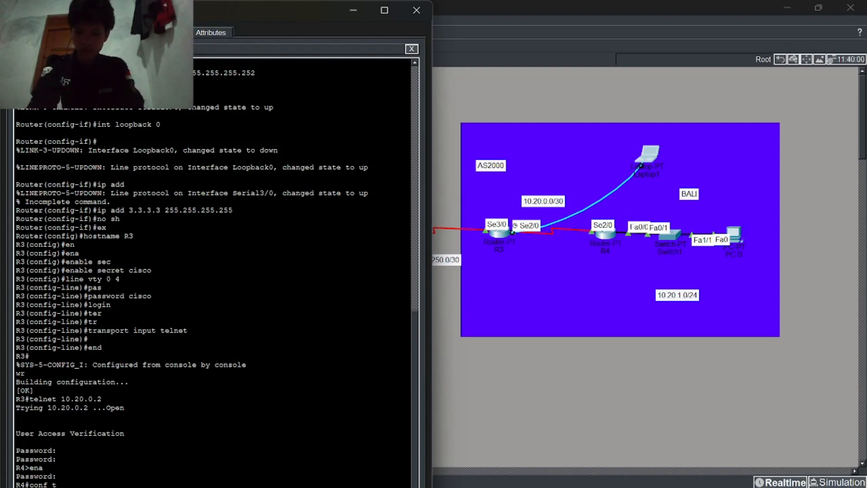
pyautogui.press('Return')
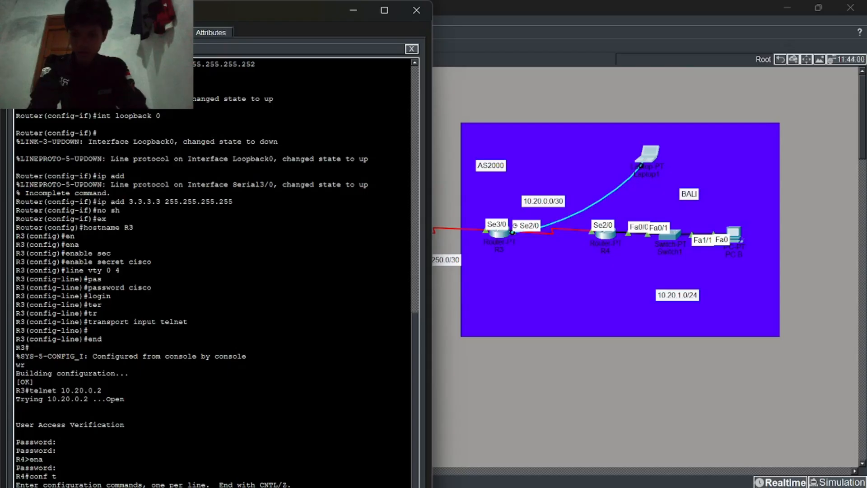
pyautogui.press('Return')
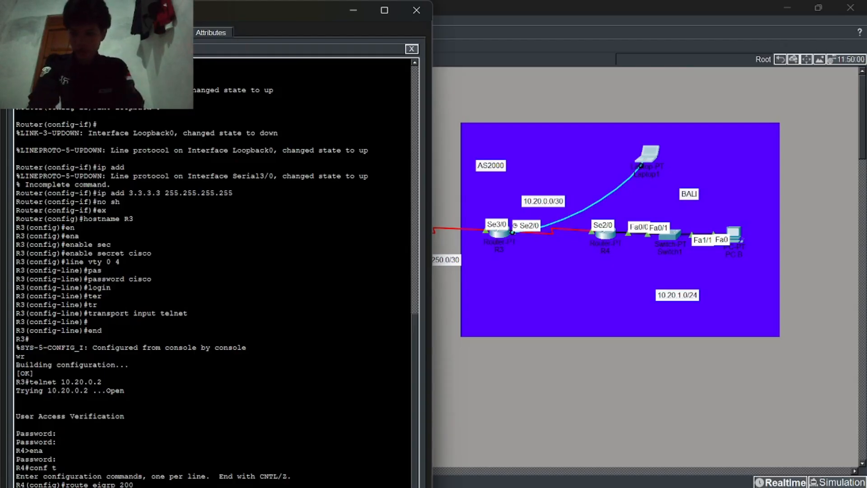
# Step: Advertise 10.20.0.0/30, 10.20.1.0/24 and 4.4.4.4 in EIGRP 200 and make Fa0/0 passive
pyautogui.press('Return')
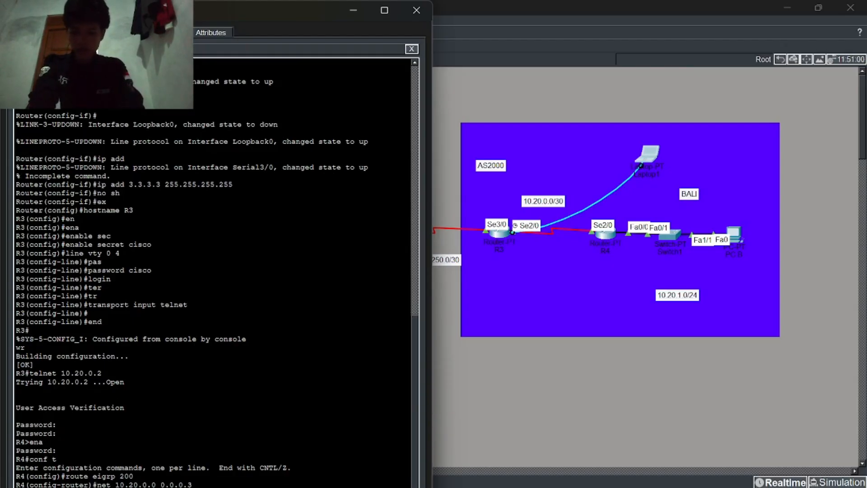
pyautogui.press('Return')
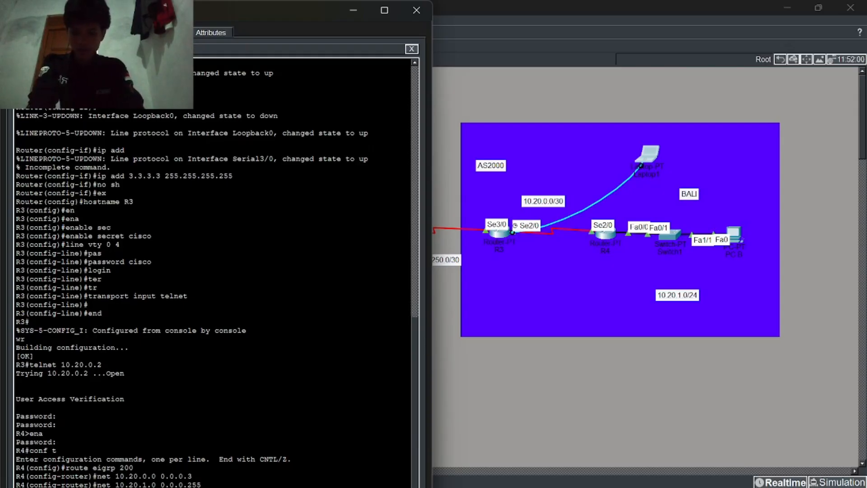
pyautogui.press('Return')
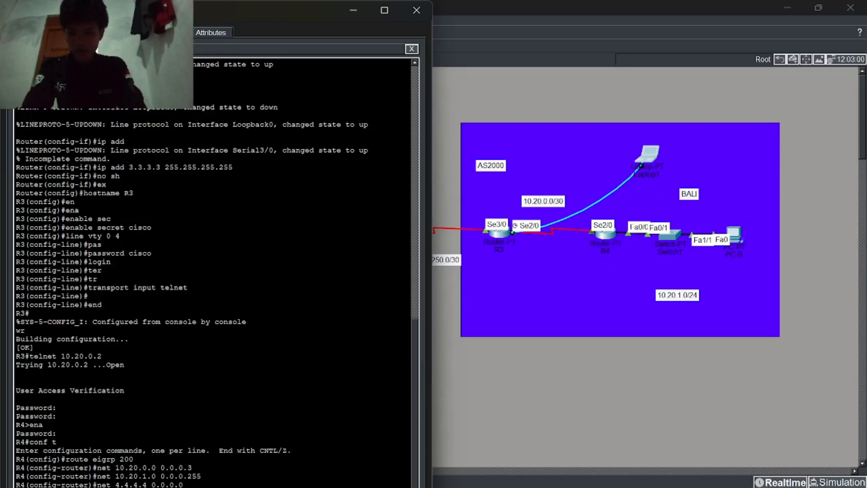
pyautogui.press('Return')
pyautogui.press('Return')
pyautogui.write('end')
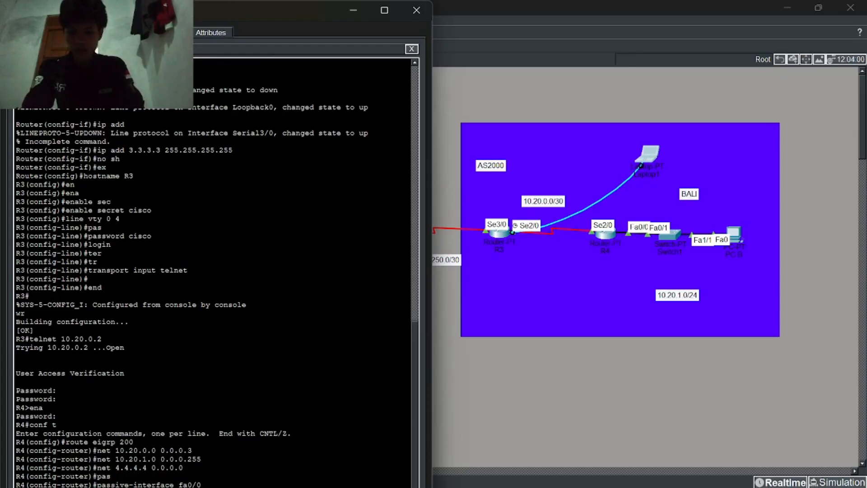
# Step: Save R4's configuration and close the telnet session back to R3
pyautogui.press('Return')
pyautogui.write('wr')
pyautogui.press('Return')
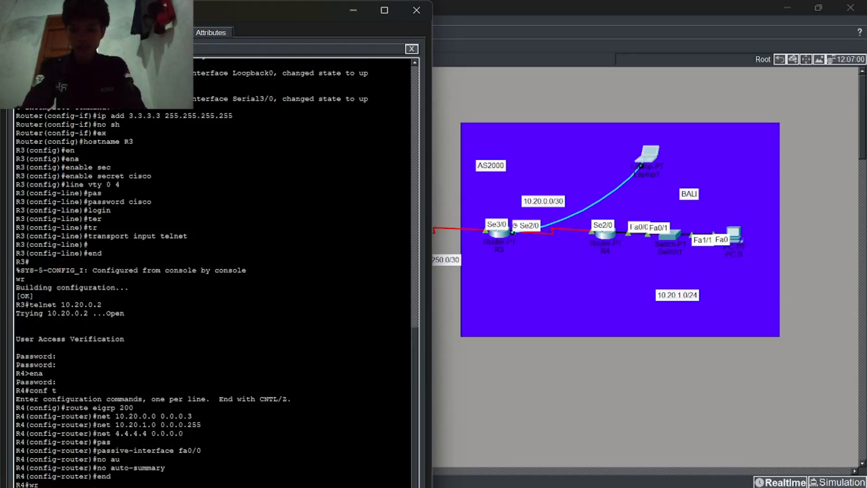
pyautogui.write('ex')
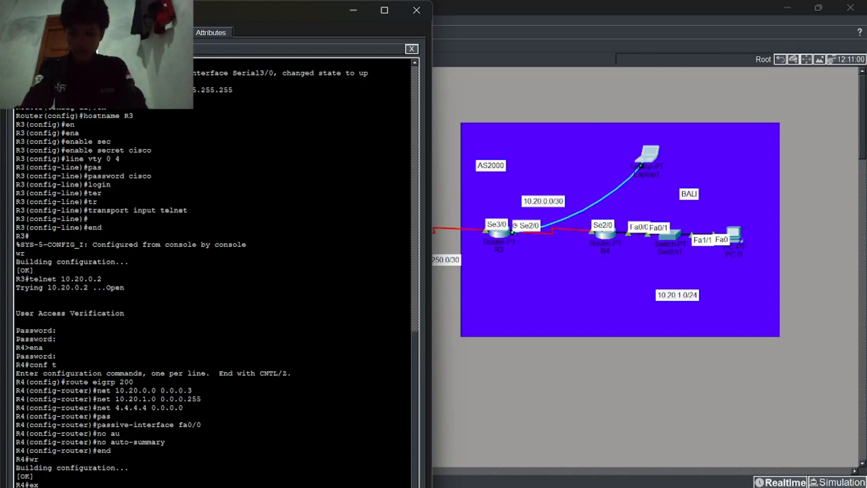
pyautogui.press('Return')
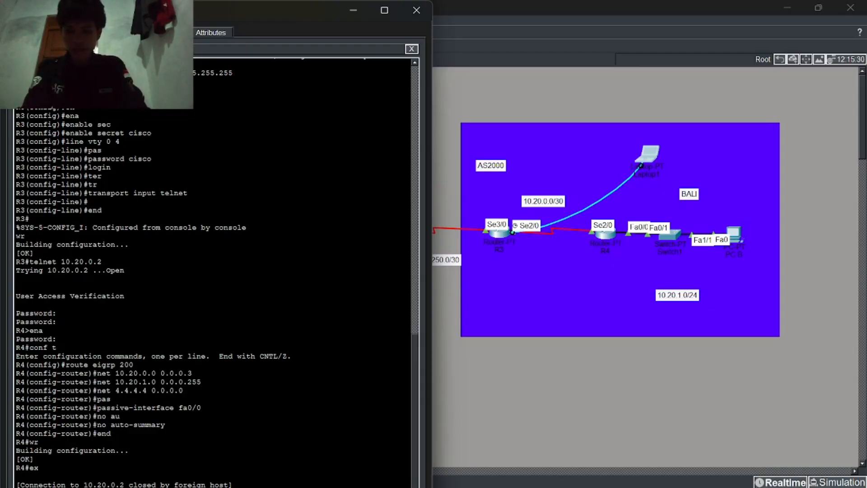
pyautogui.write('conf t')
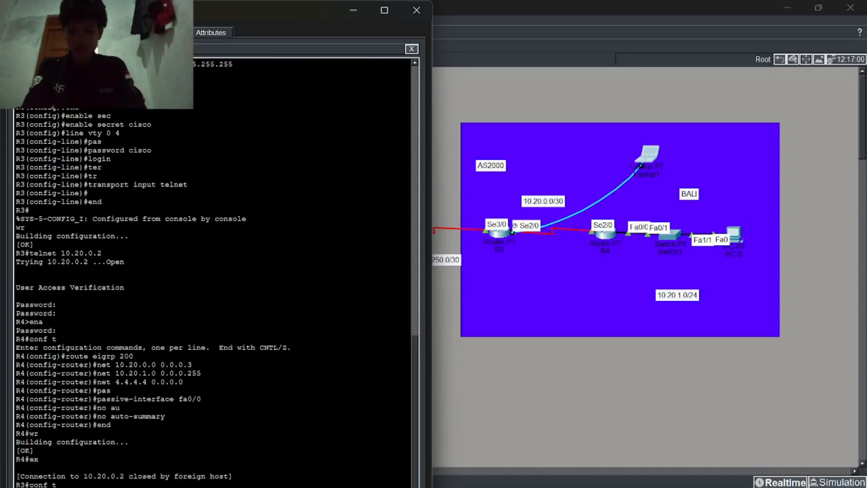
# Step: Start BGP 2000 on R3 with neighbor 172.16.250.1 in remote AS 1000
pyautogui.press('Return')
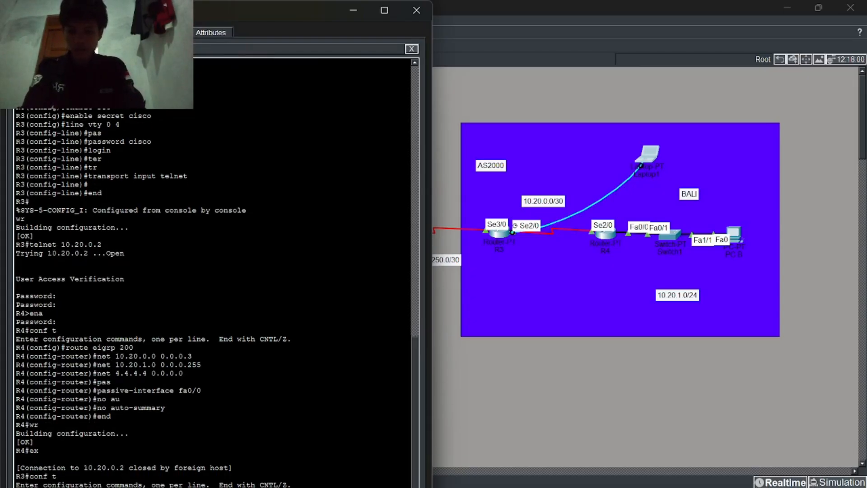
pyautogui.write('route bgp 2000')
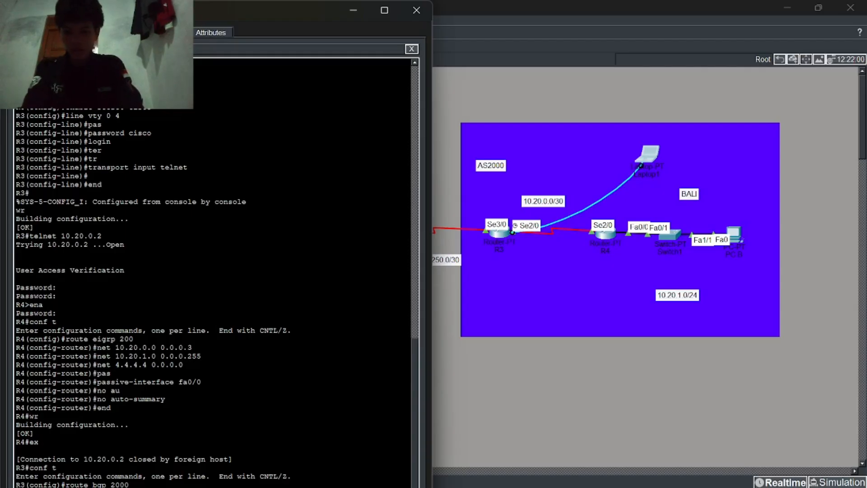
pyautogui.press('Return')
pyautogui.write('ne')
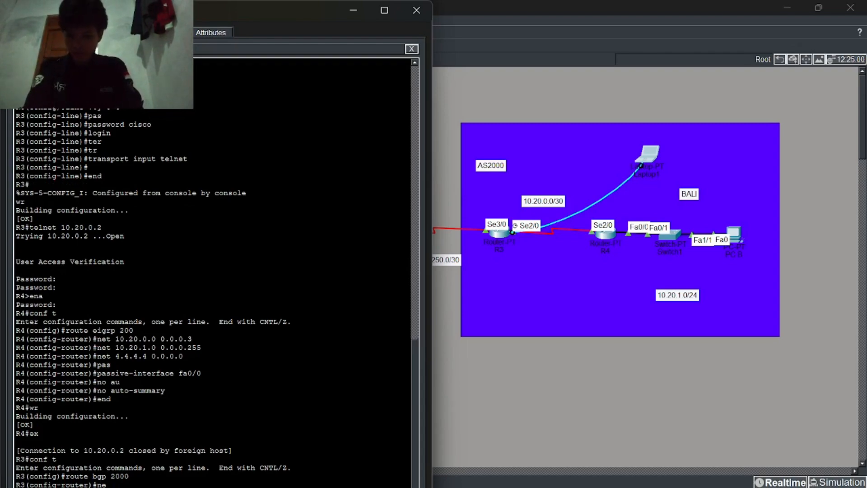
pyautogui.press('Tab')
pyautogui.write('ig')
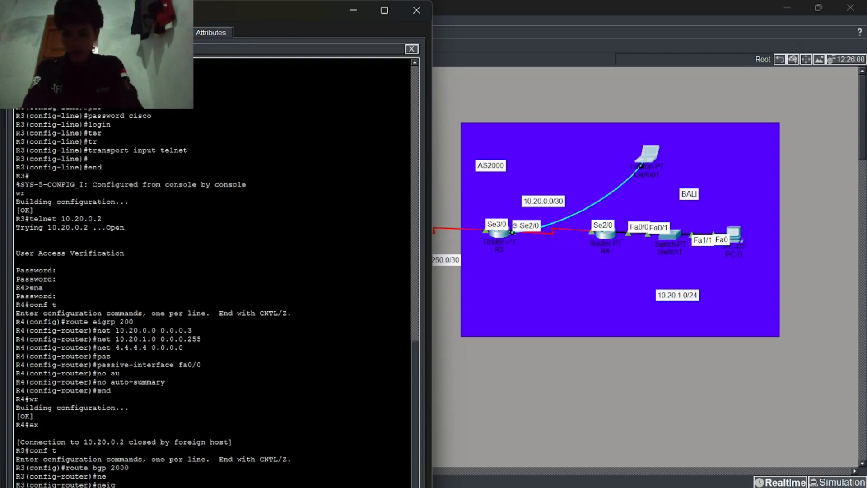
pyautogui.press('Tab')
pyautogui.write('172.16.250.1 rem')
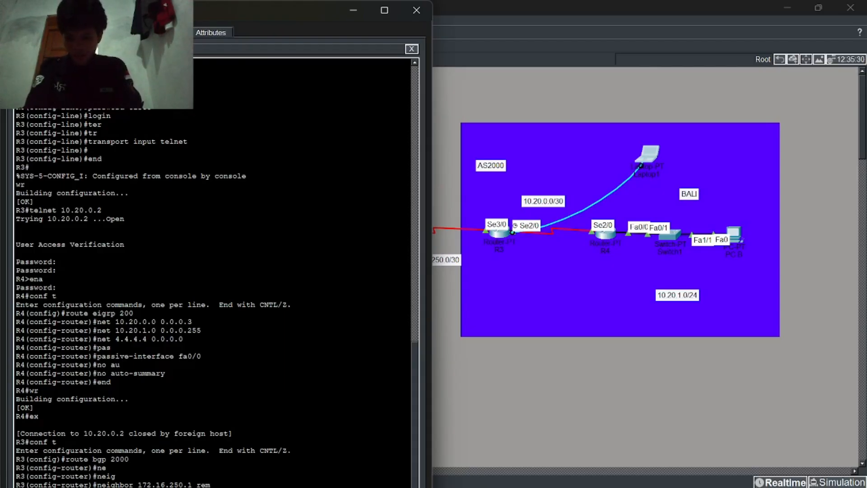
pyautogui.press('Tab')
pyautogui.write('1000')
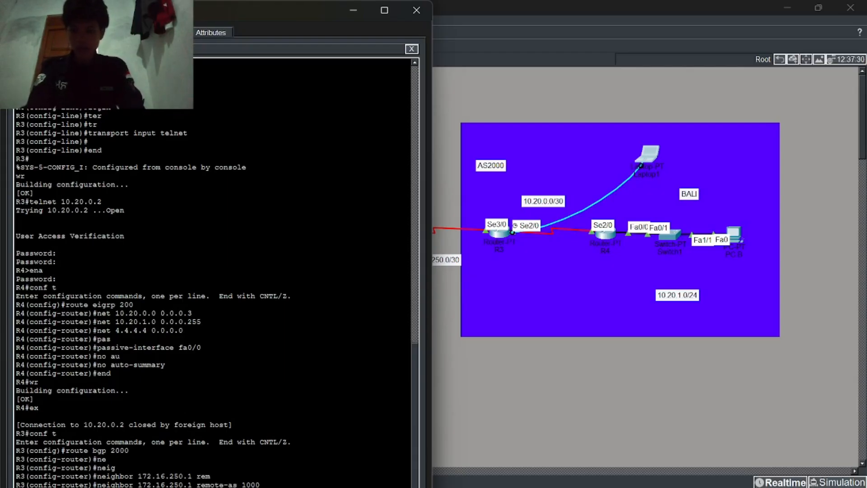
pyautogui.press('Return')
# Step: Redistribute EIGRP 200 into BGP, then enable EIGRP 200 on 172.16.250.0/30 and 10.20.0.0/30
pyautogui.write('red')
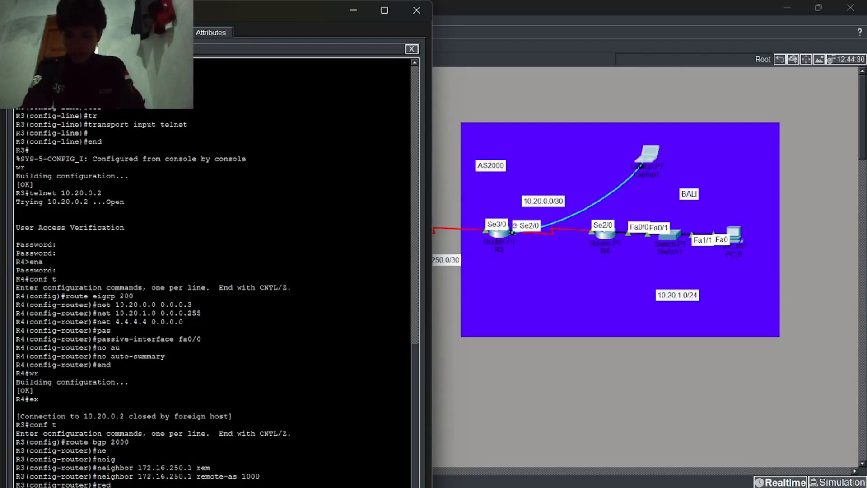
pyautogui.press('Return')
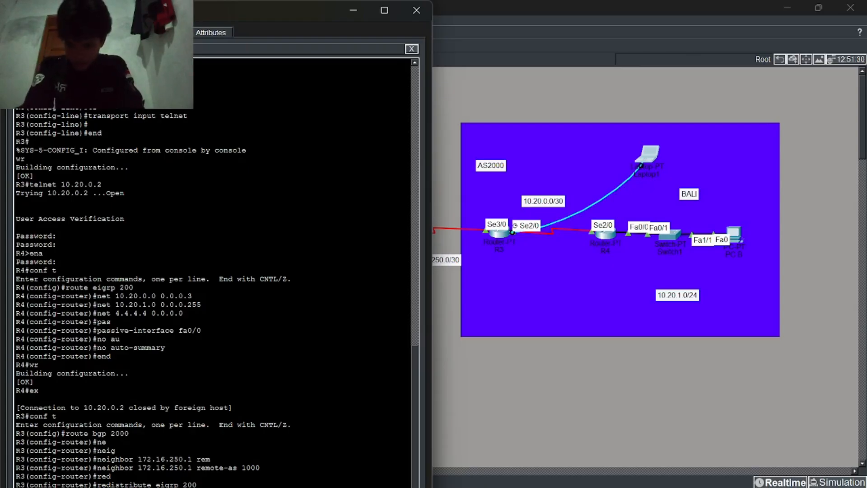
pyautogui.write('ex')
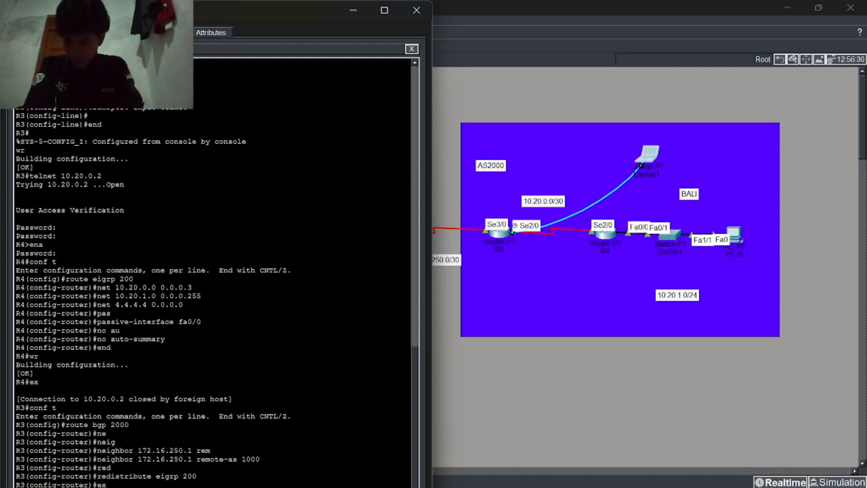
pyautogui.write('route eigrp 200 net 172.16.250.0 0.0.0.3 net 10.20.0.0 0.0.0.3')
pyautogui.press('Return')
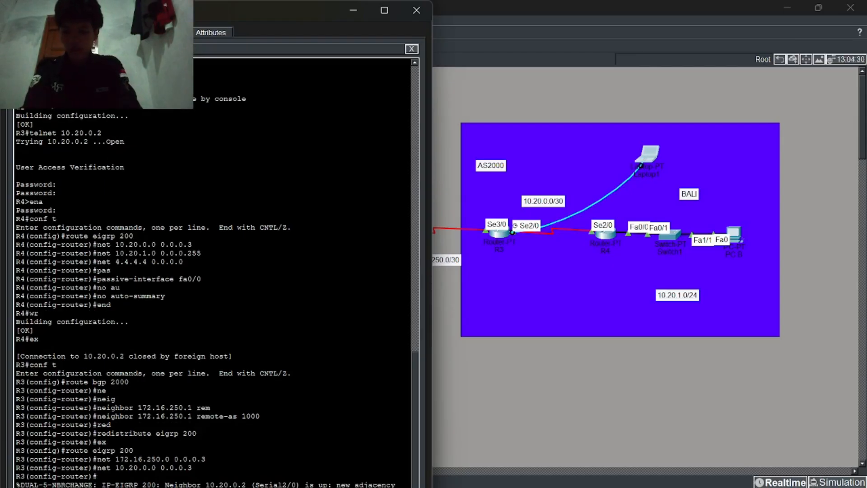
pyautogui.press('Return')
pyautogui.write('net 3.3.3.3 0.0.0.0')
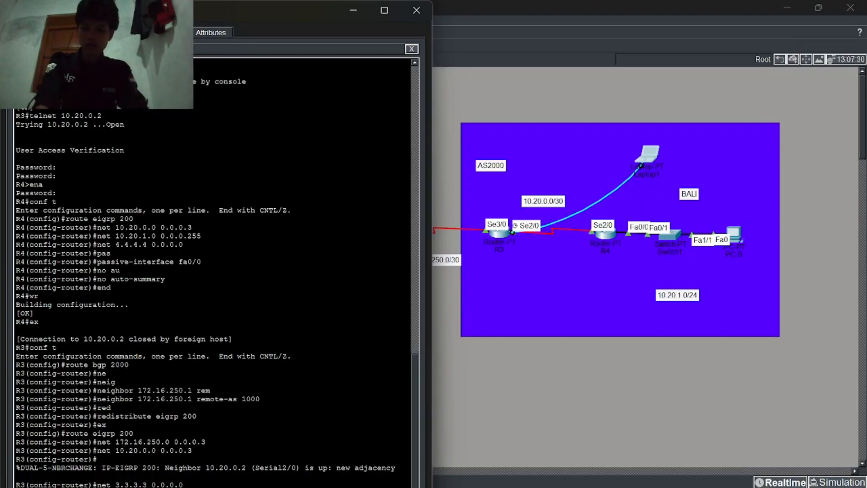
pyautogui.press('Return')
pyautogui.write('res')
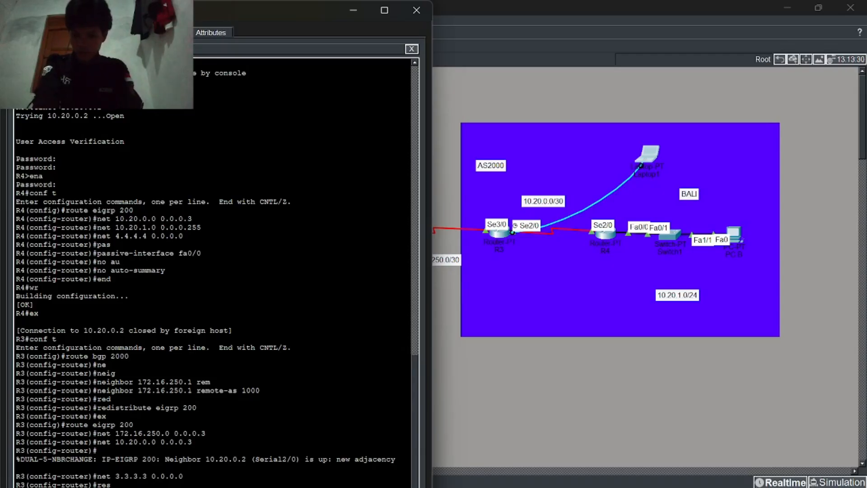
pyautogui.press('Return')
pyautogui.write('red')
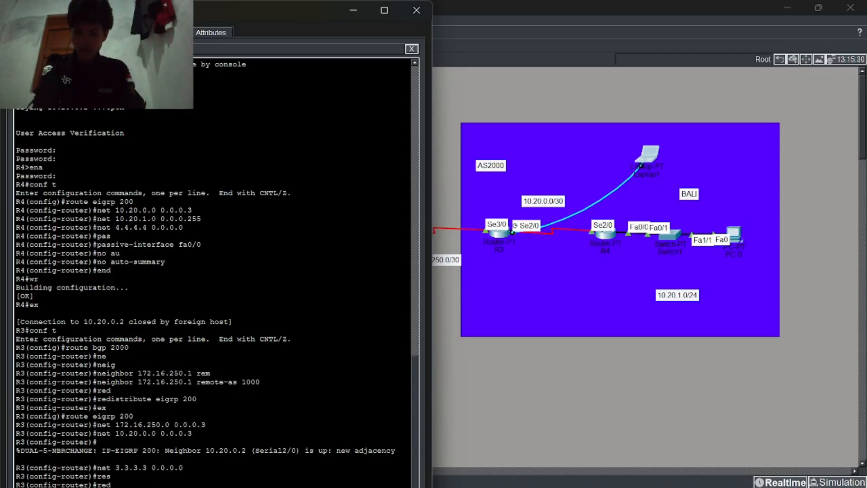
pyautogui.press('Tab')
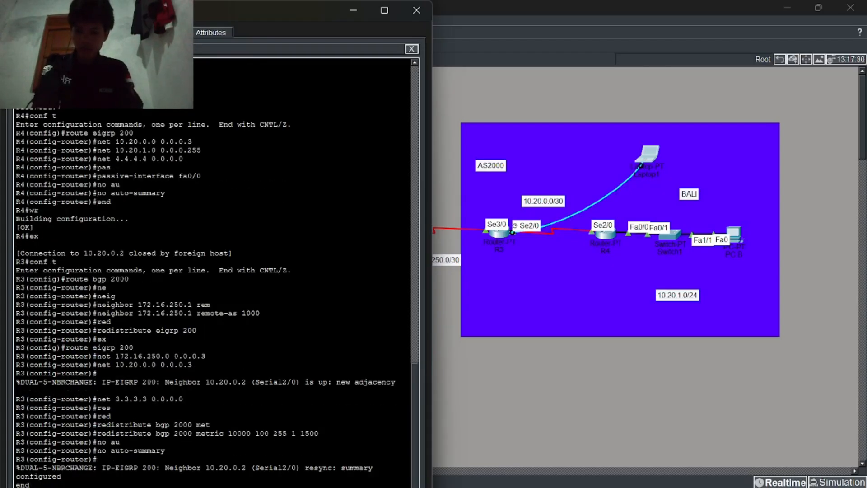
pyautogui.write('wr')
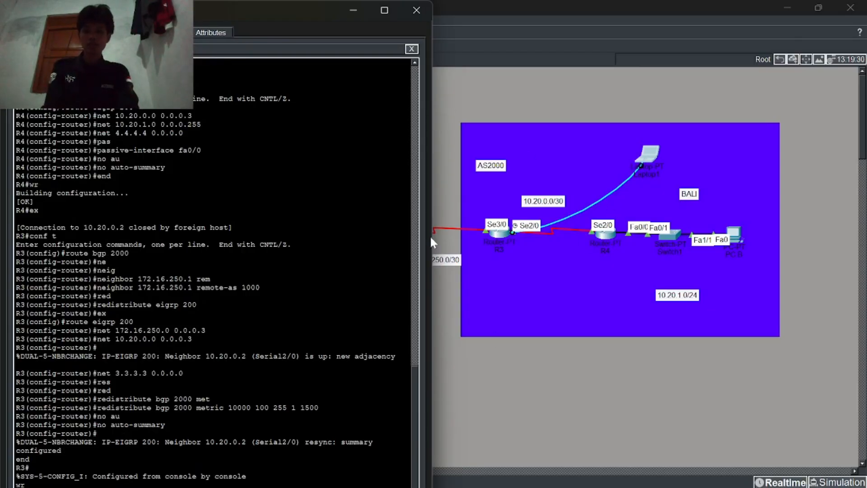
# Step: Close R3's console and open Laptop0's terminal with default settings, placed at the right edge
pyautogui.click(416, 11)
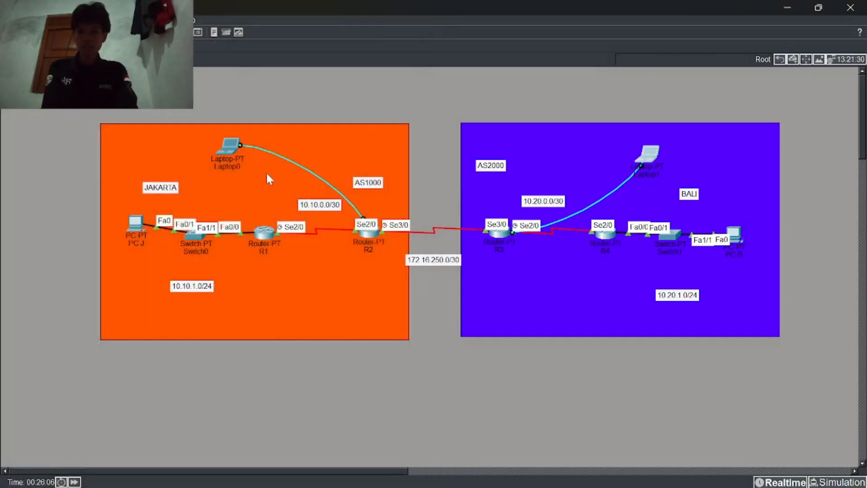
pyautogui.click(235, 147)
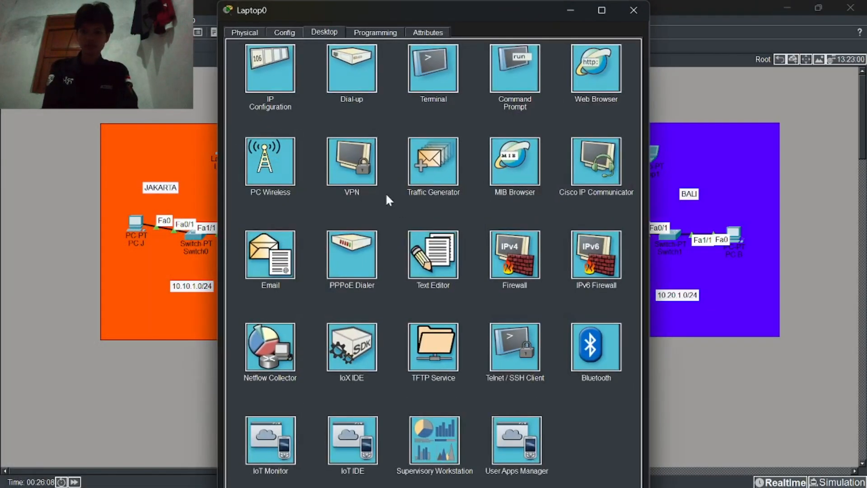
pyautogui.click(437, 86)
pyautogui.click(625, 141)
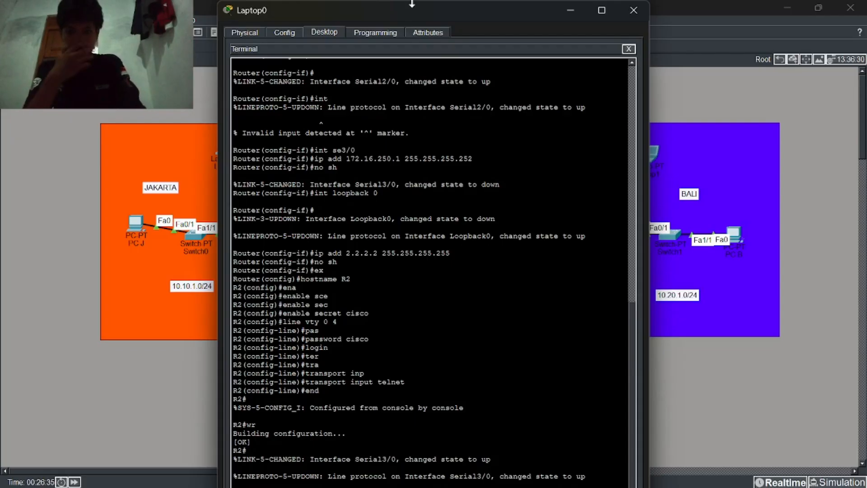
pyautogui.moveTo(406, 12); pyautogui.dragTo(662, 6)
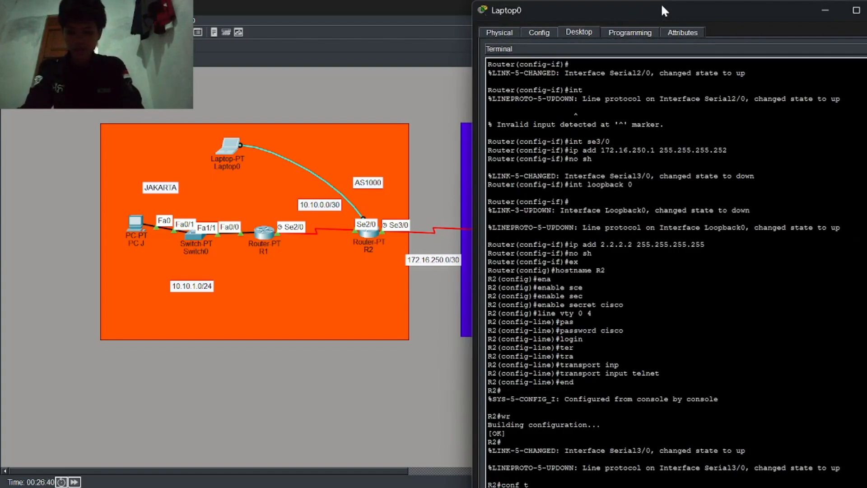
# Step: On R2, run BGP 1000 with neighbor 172.16.250.2 in AS 2000, redistributing EIGRP 100
pyautogui.press('Return')
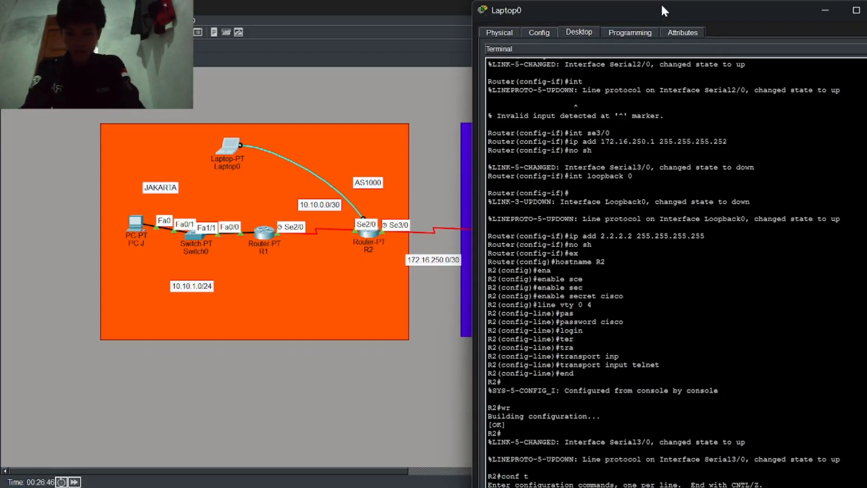
pyautogui.write('route bgp 1000')
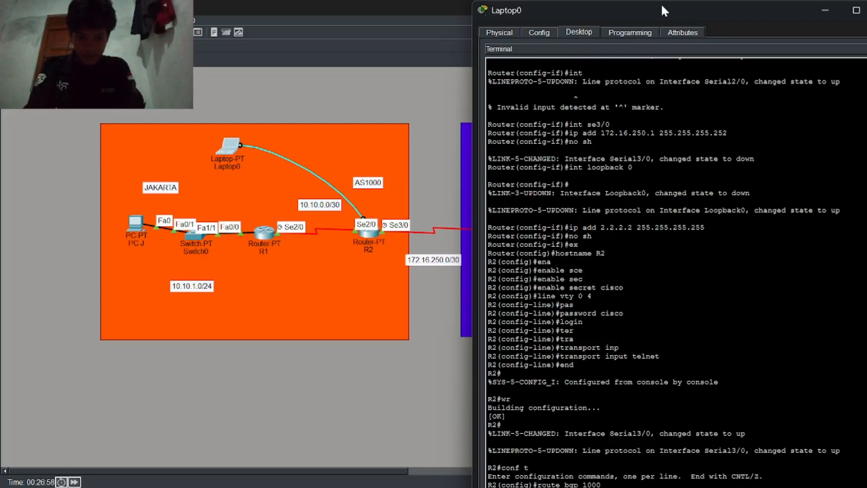
pyautogui.press('Return')
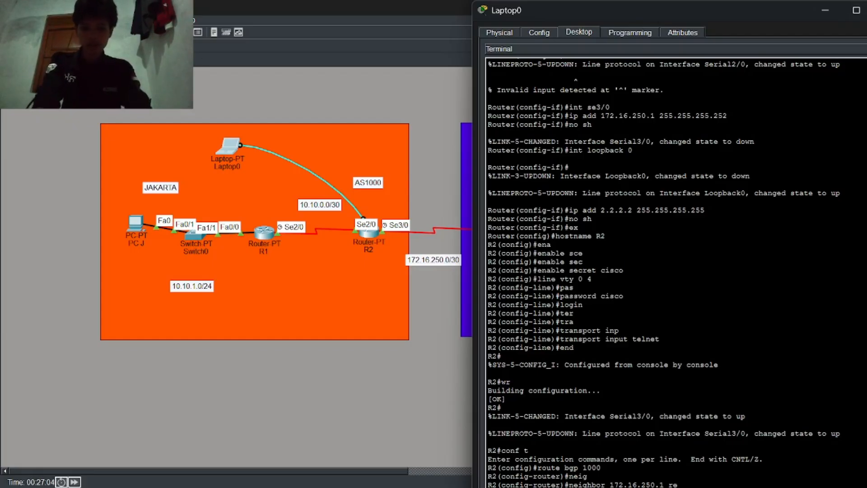
pyautogui.press('Return')
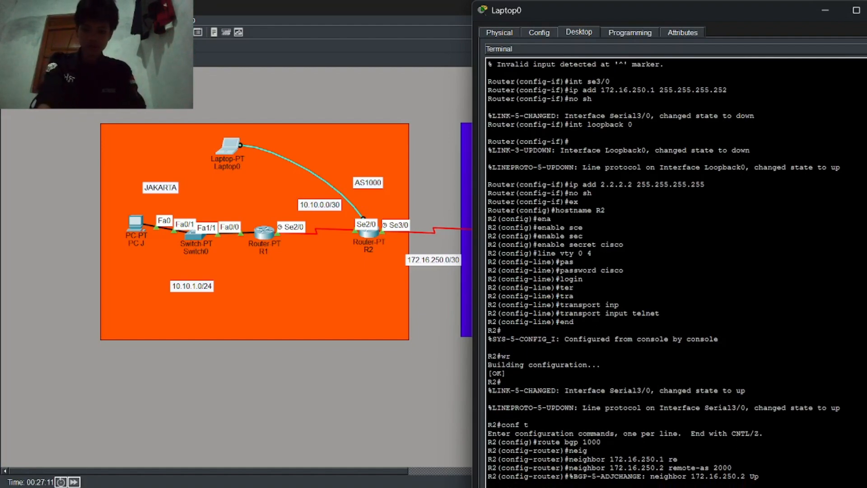
pyautogui.write('red')
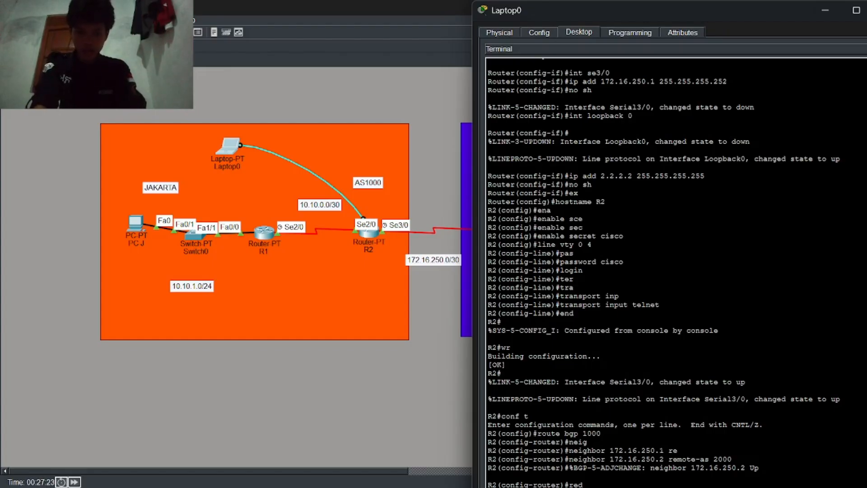
pyautogui.press('Return')
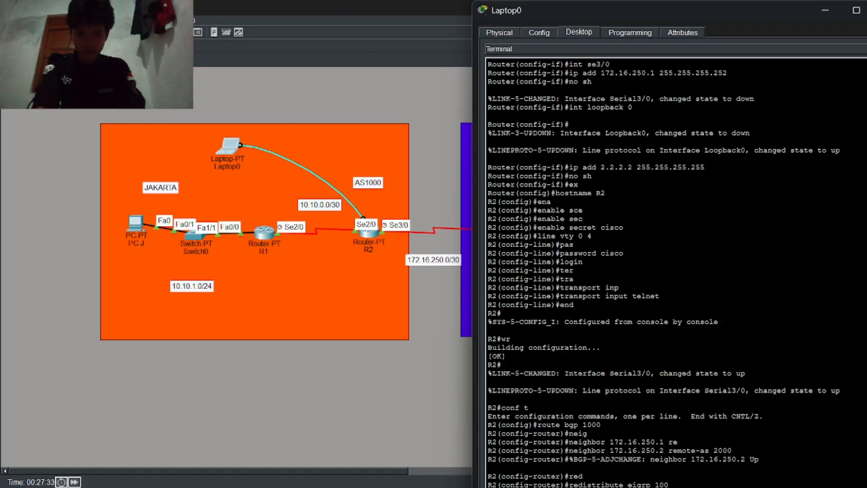
pyautogui.write('ex')
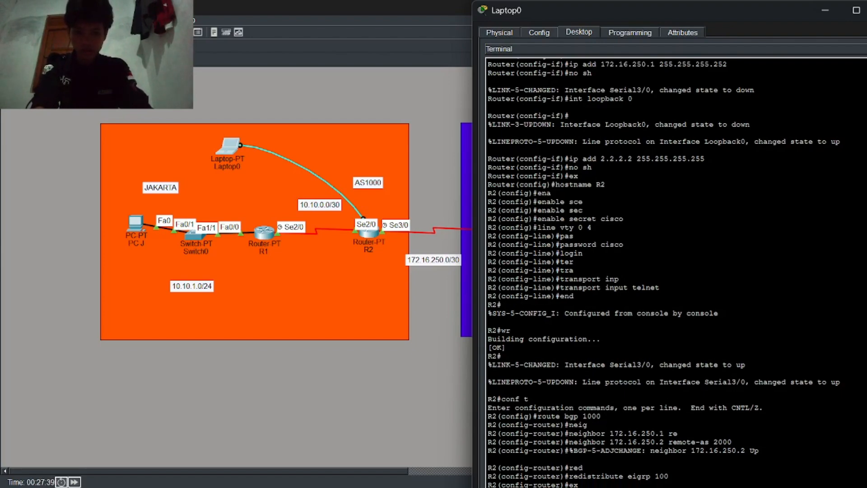
pyautogui.press('Return')
# Step: Run EIGRP 100 on R2 for networks 172.16.250.0/30, 10.10.0.0/30 and loopback 2.2.2.2
pyautogui.write('route eigrp 100')
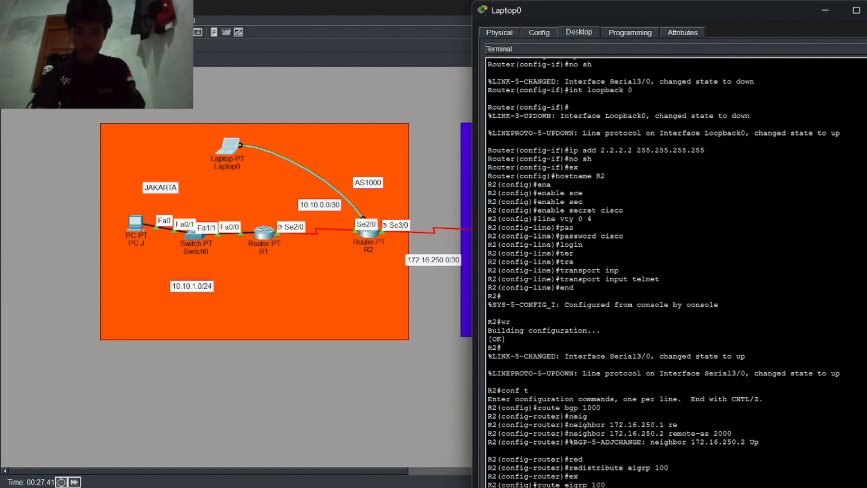
pyautogui.press('Return')
pyautogui.write('net 172.16.250.0 0.0.0.3')
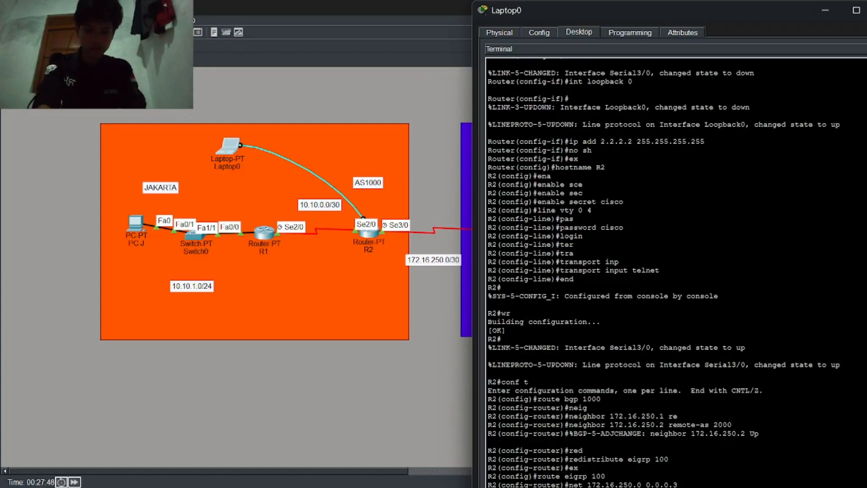
pyautogui.press('Return')
pyautogui.write('net 10.10.0.0 0.0.0.3')
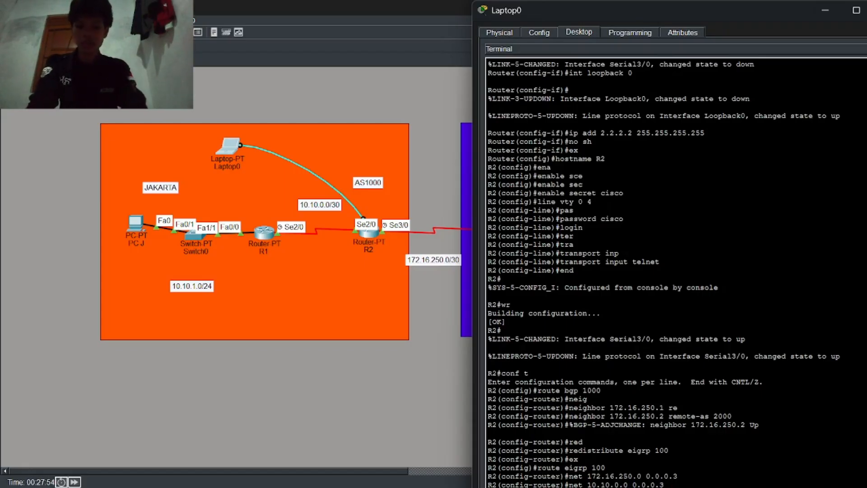
pyautogui.press('Return')
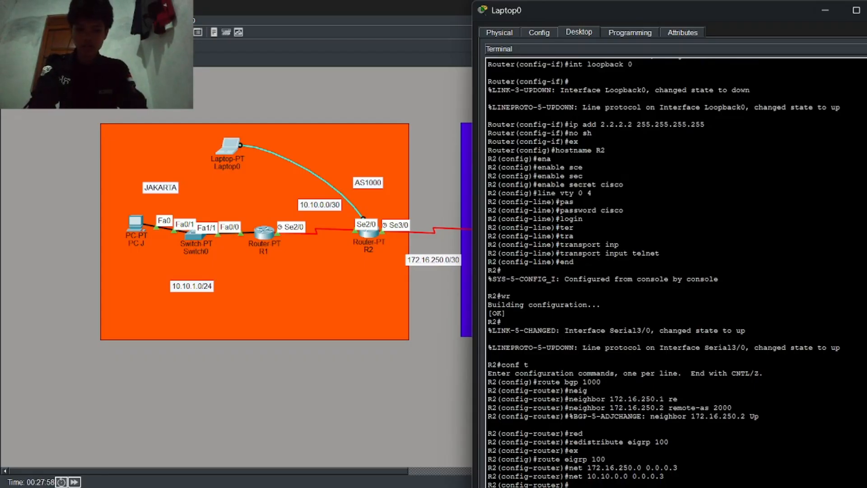
pyautogui.press('Return')
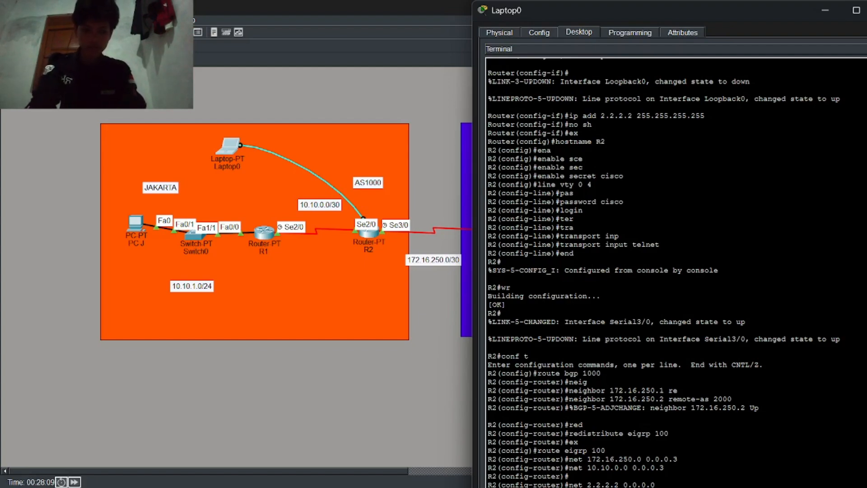
pyautogui.press('Return')
# Step: Redistribute BGP 1000 into EIGRP 100 with a metric and disable auto-summary
pyautogui.write('red')
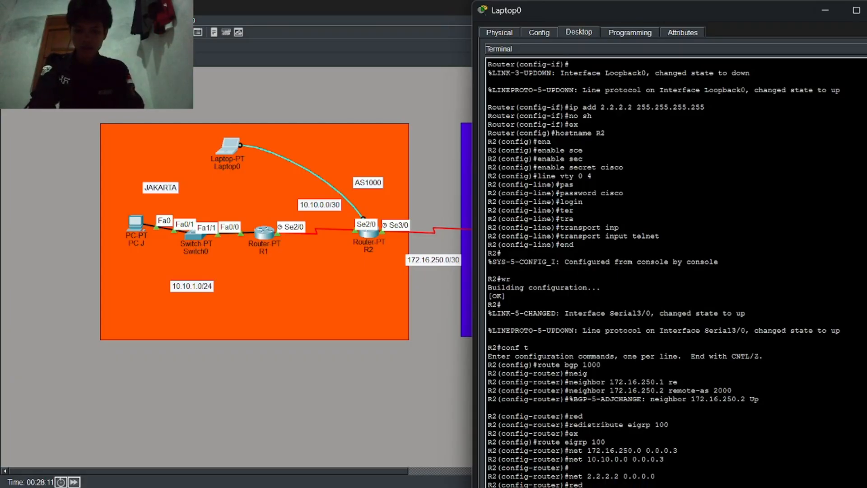
pyautogui.press('Return')
pyautogui.press('Return')
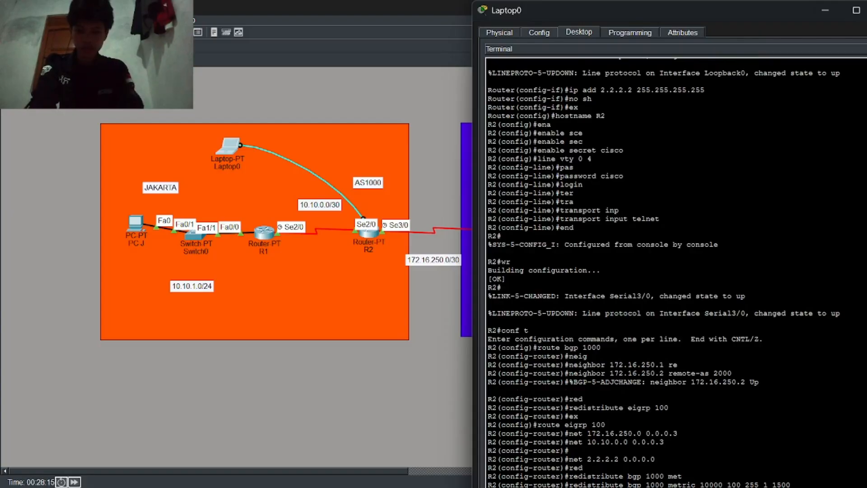
pyautogui.write('no au')
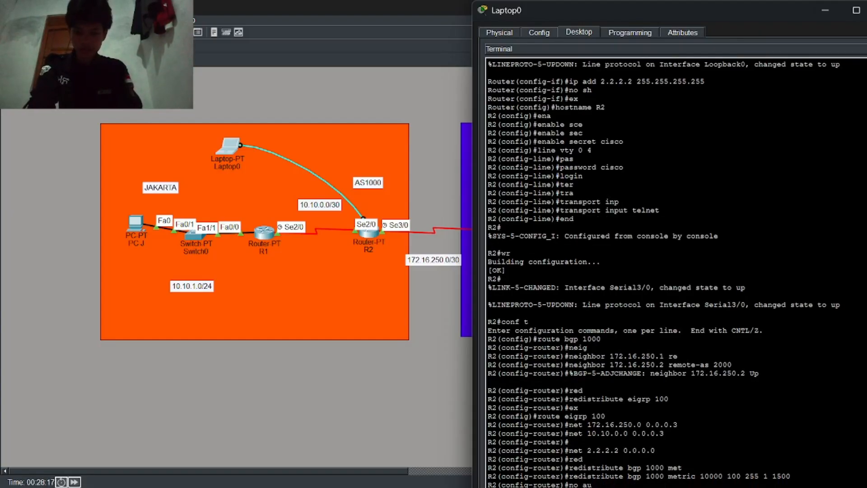
pyautogui.press('Tab')
pyautogui.press('Return')
pyautogui.write('ex')
pyautogui.press('Return')
pyautogui.write('ex')
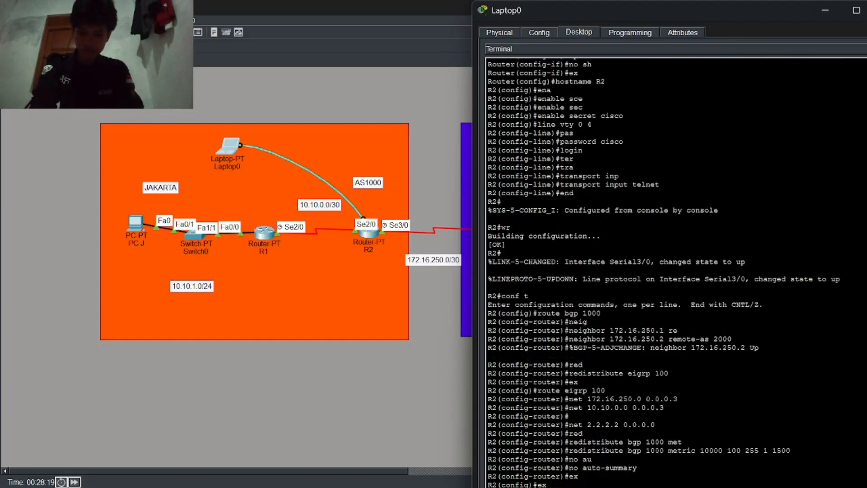
pyautogui.press('Return')
# Step: Save R2's configuration with wr and telnet to R1 at 10.10.0.1
pyautogui.write('wr')
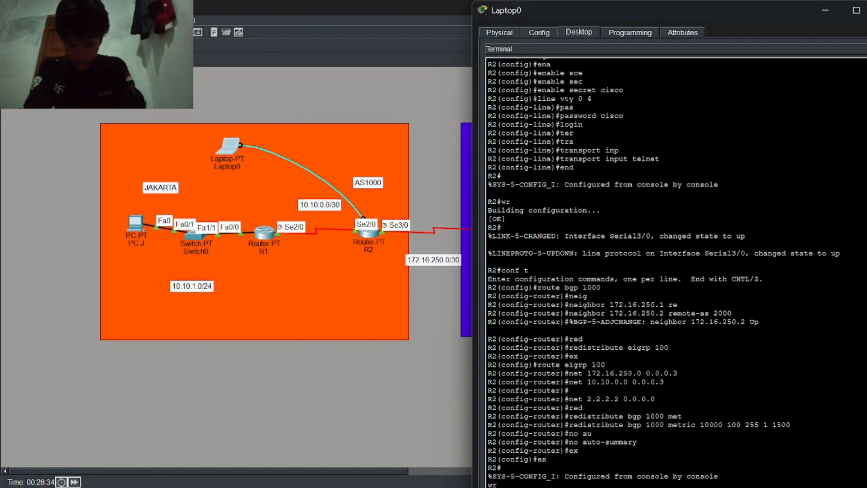
pyautogui.press('Return')
pyautogui.write('telnet 10.10.0.1')
pyautogui.press('Return')
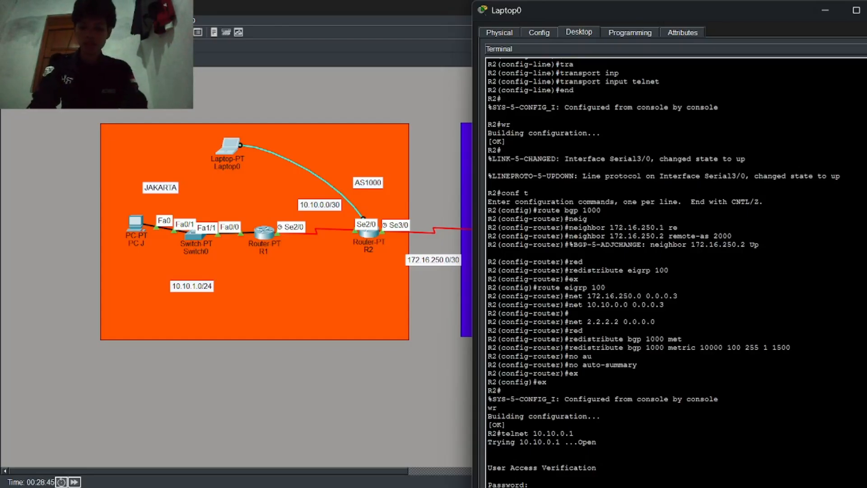
# Step: Log in to R1 over telnet and enter privileged mode
pyautogui.press('Return')
pyautogui.write('ena')
pyautogui.press('Return')
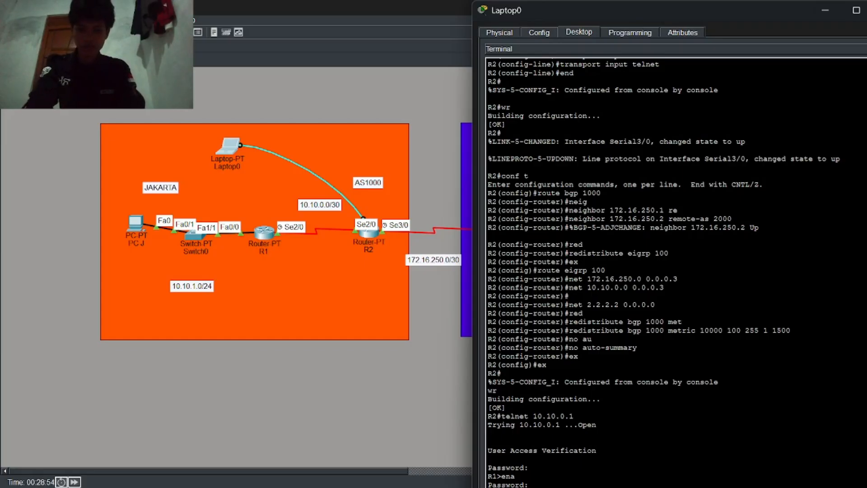
pyautogui.press('Return')
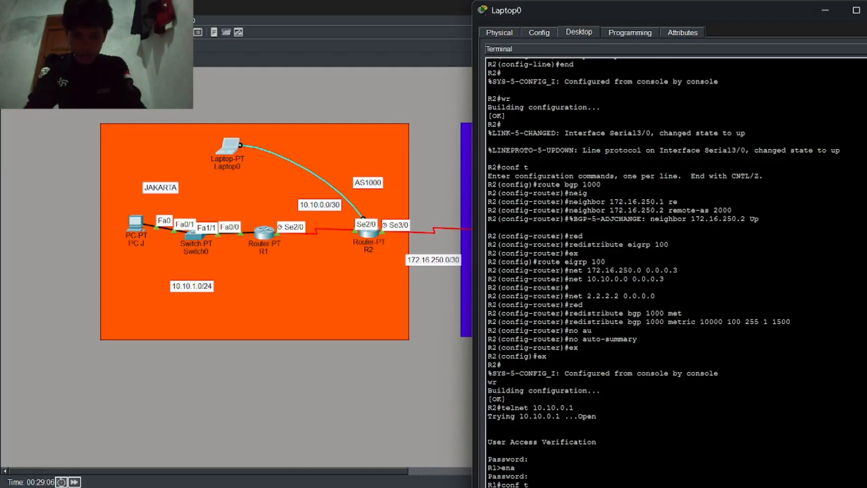
# Step: Configure EIGRP 100 on R1 including 1.1.1.1/32, passive fa0/0, no auto-summary, then show ip route
pyautogui.press('Return')
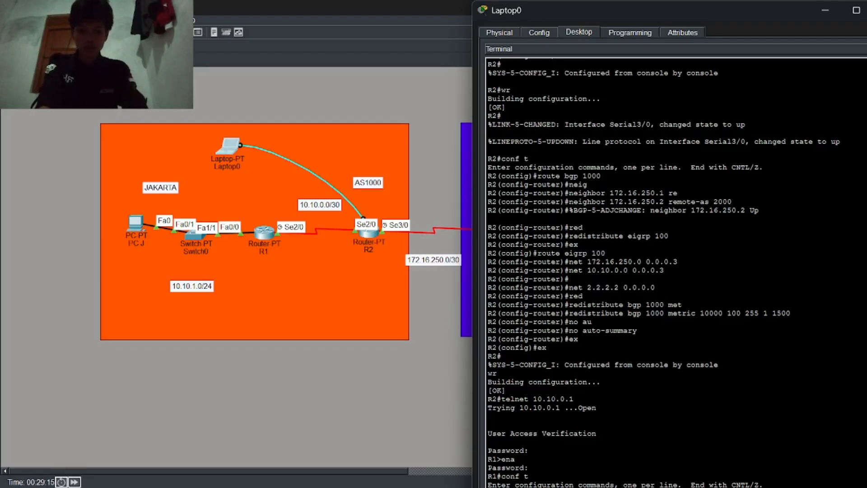
pyautogui.write('route eigrp 100 net 10.10.1.0 0.0.0.255 net 10.10.0.0 0.0.0.3')
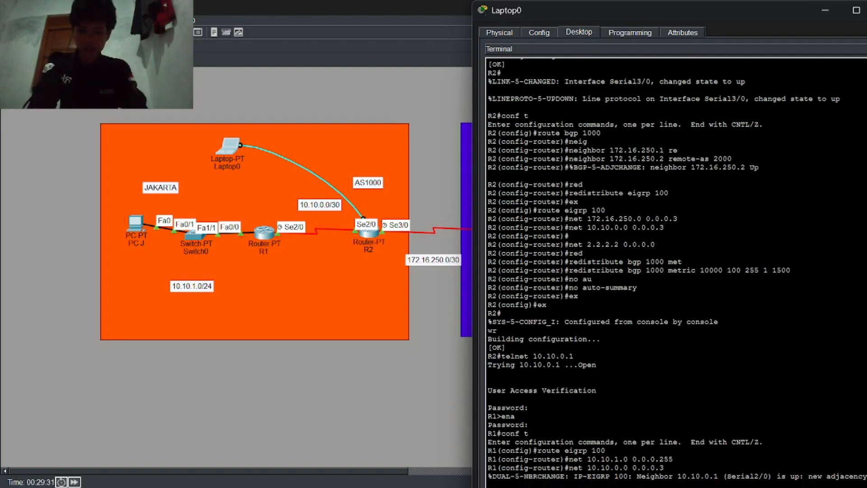
pyautogui.write('net 1.1.1.1 0.0.0.0')
pyautogui.press('Return')
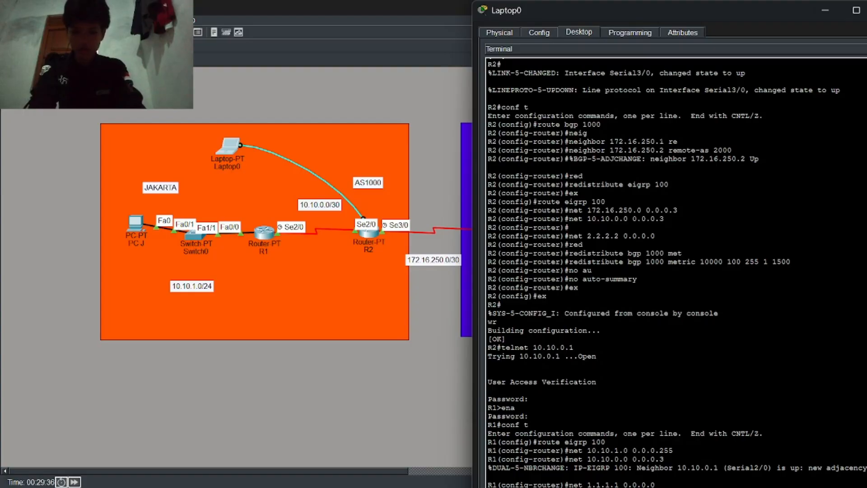
pyautogui.press('Return')
pyautogui.press('Return')
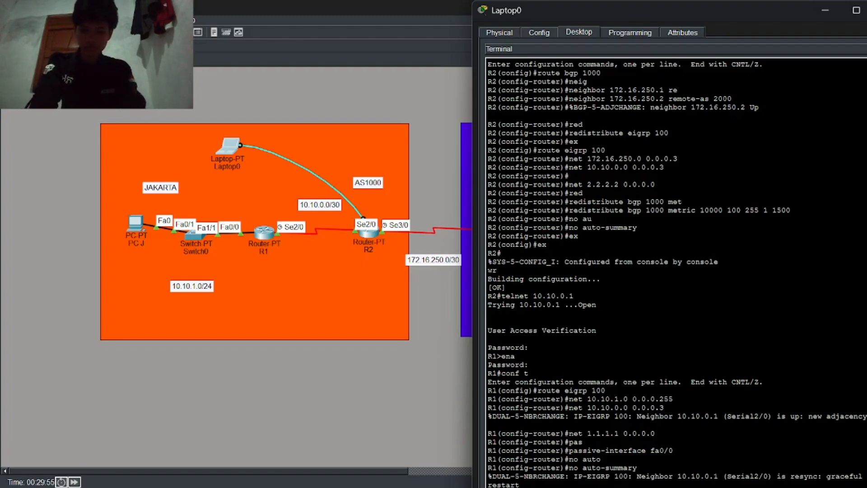
pyautogui.write('show ip route')
pyautogui.press('Return')
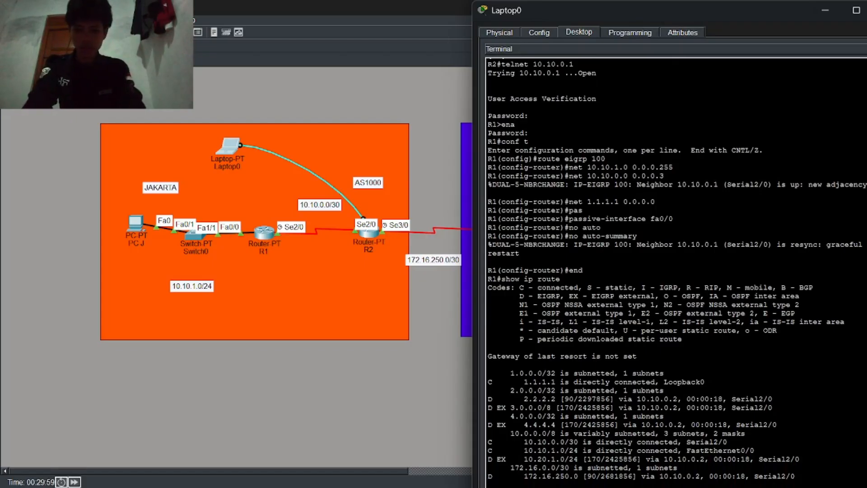
# Step: Exit the R1 session and run show ip bgp summary on R2, confirming peer 172.16.250.2 is up
pyautogui.press('Return')
pyautogui.press('Return')
pyautogui.write('ex')
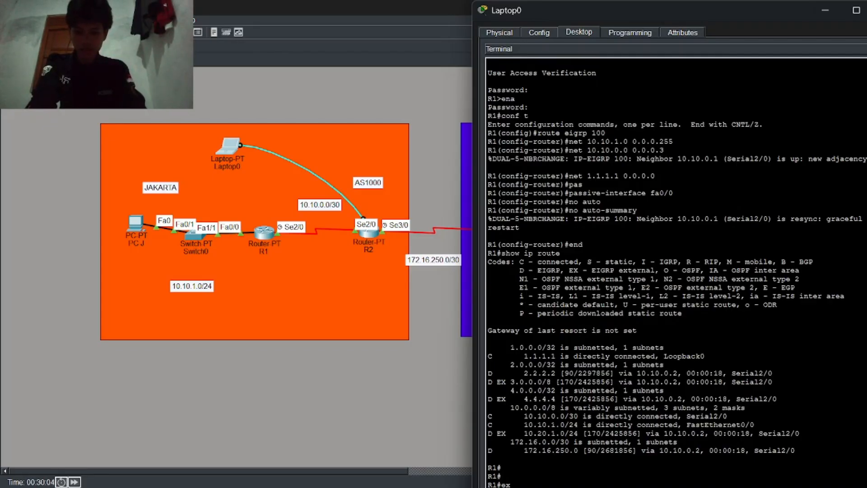
pyautogui.press('Return')
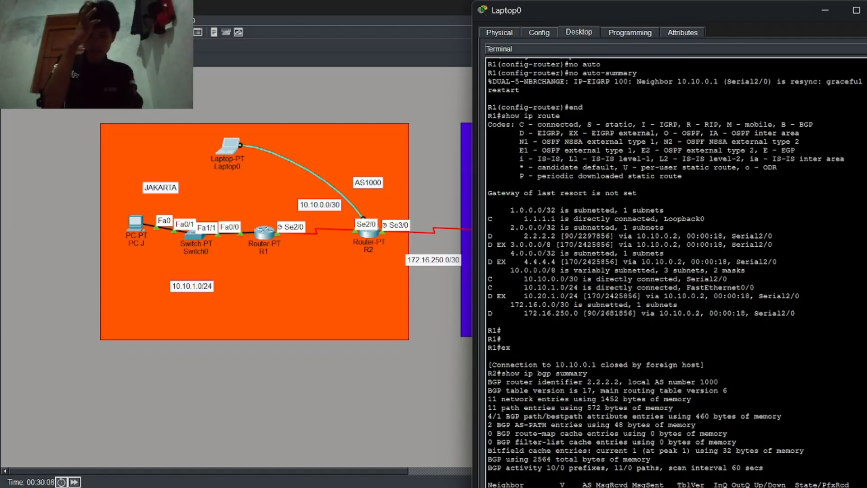
pyautogui.doubleClick(708, 2)
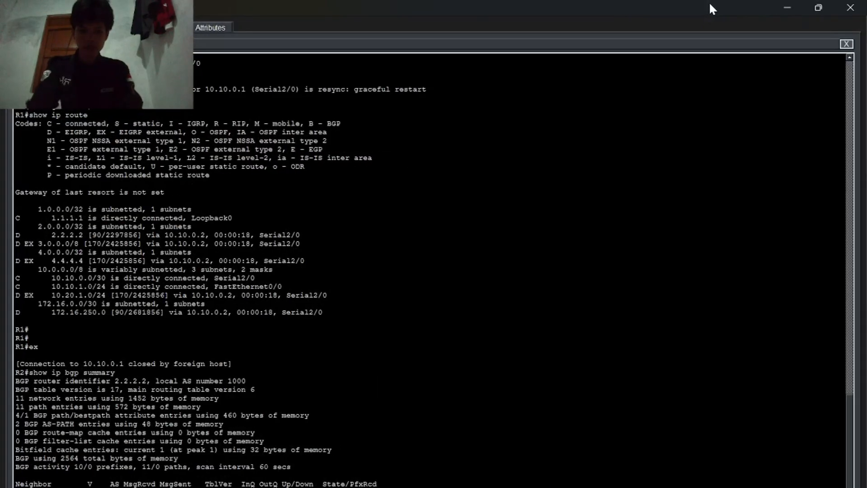
pyautogui.doubleClick(698, 10)
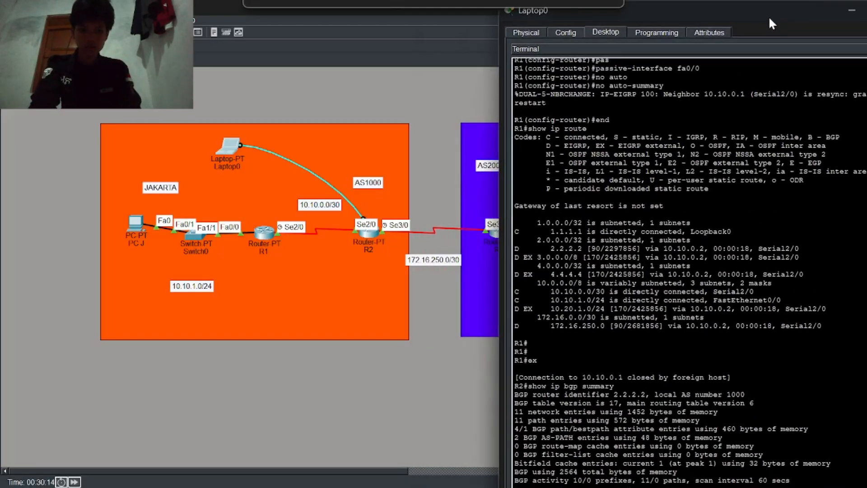
pyautogui.moveTo(768, 16); pyautogui.dragTo(765, 14)
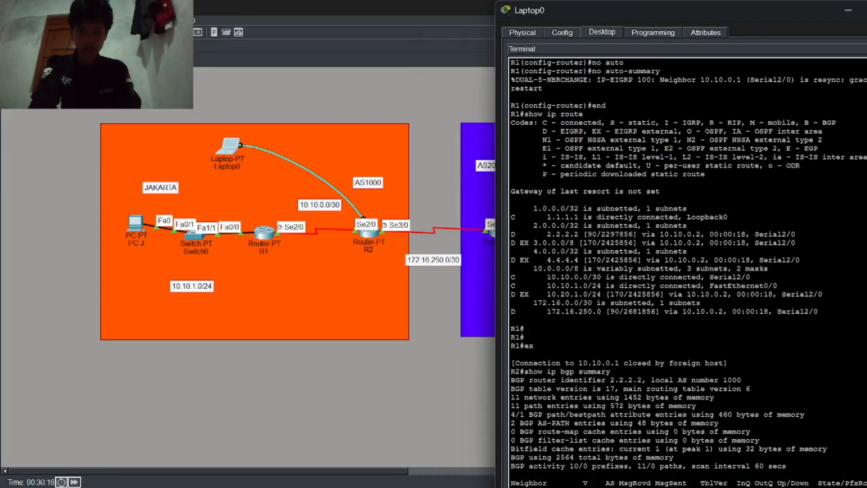
pyautogui.press('Up')
pyautogui.press('Return')
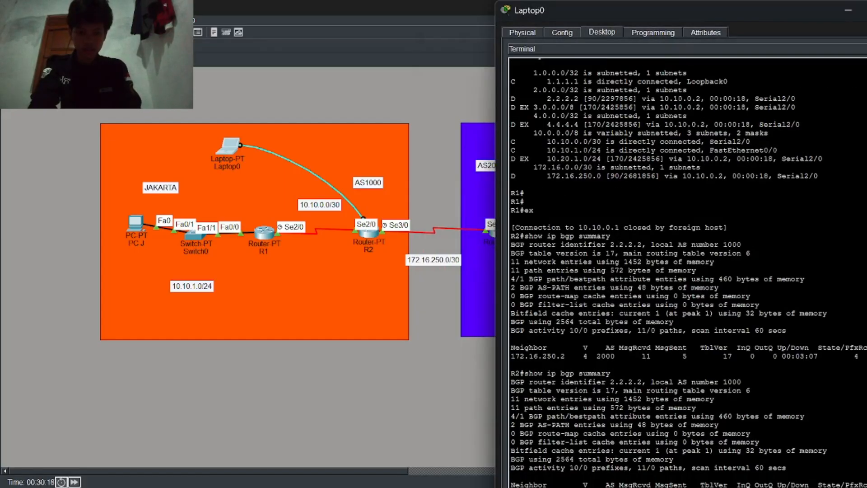
# Step: Move the Laptop0 terminal to the left to reveal the Bali network
pyautogui.doubleClick(704, 8)
pyautogui.moveTo(568, 18); pyautogui.dragTo(708, 8)
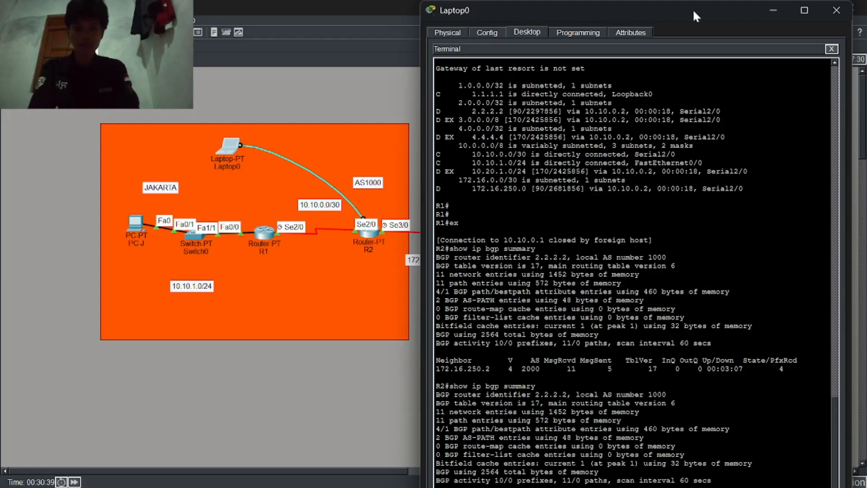
pyautogui.moveTo(693, 9); pyautogui.dragTo(232, 19)
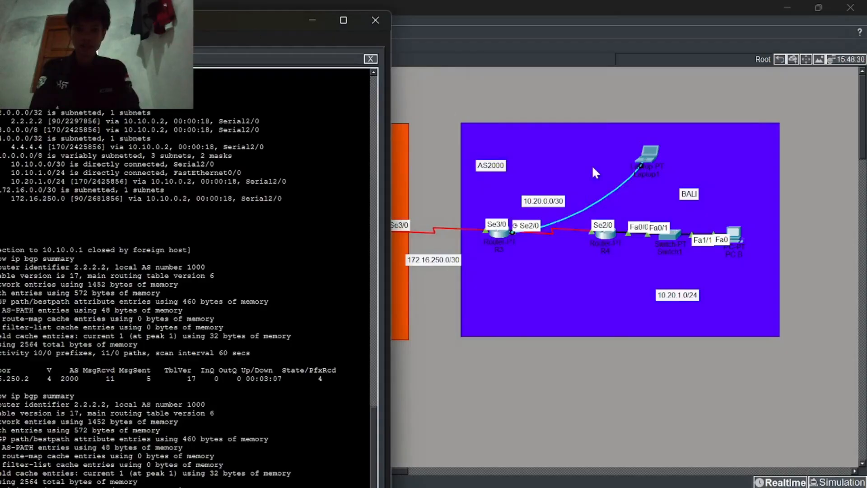
# Step: Open Laptop1's terminal to R3 with the default connection settings
pyautogui.click(644, 160)
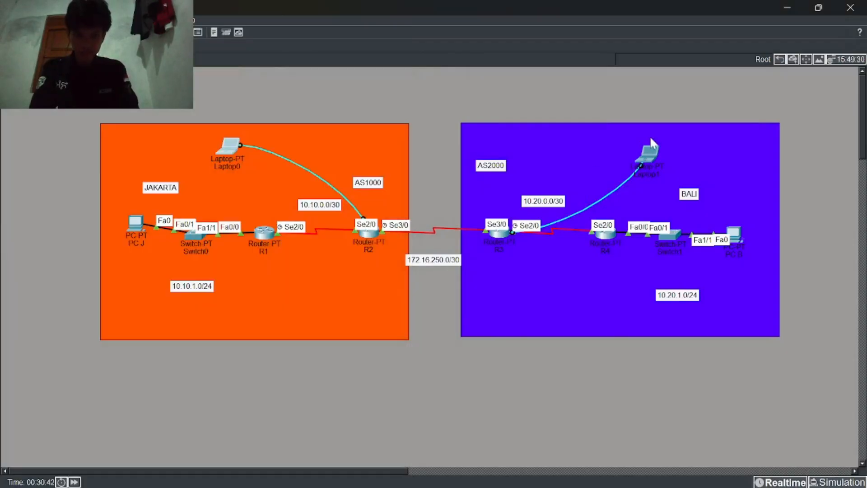
pyautogui.click(650, 150)
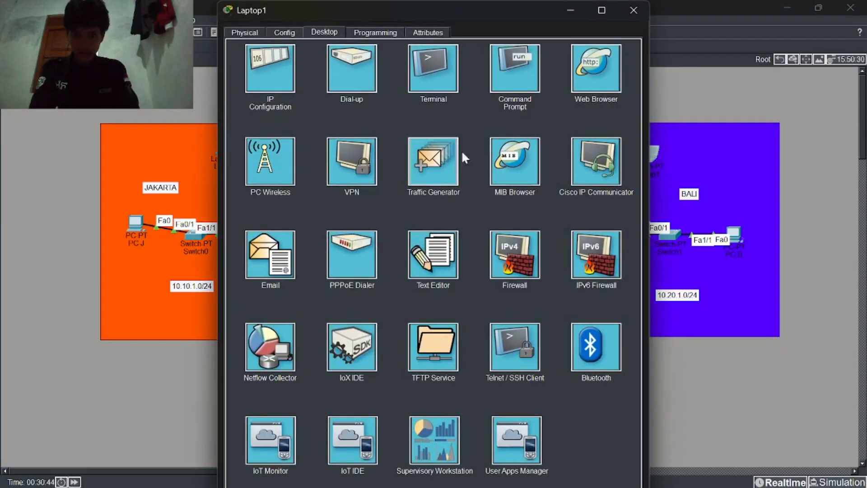
pyautogui.click(418, 83)
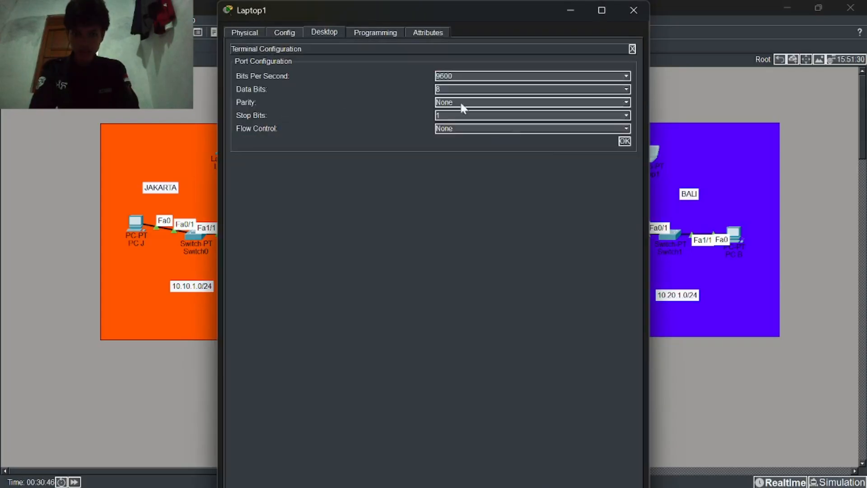
pyautogui.click(624, 141)
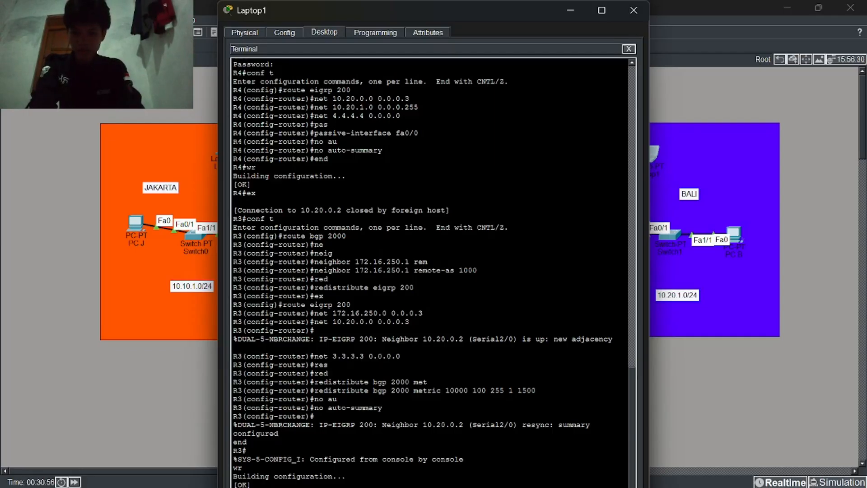
# Step: Check R3's BGP summary and BGP table for AS 1000 routes learned via 172.16.250.1
pyautogui.press('Return')
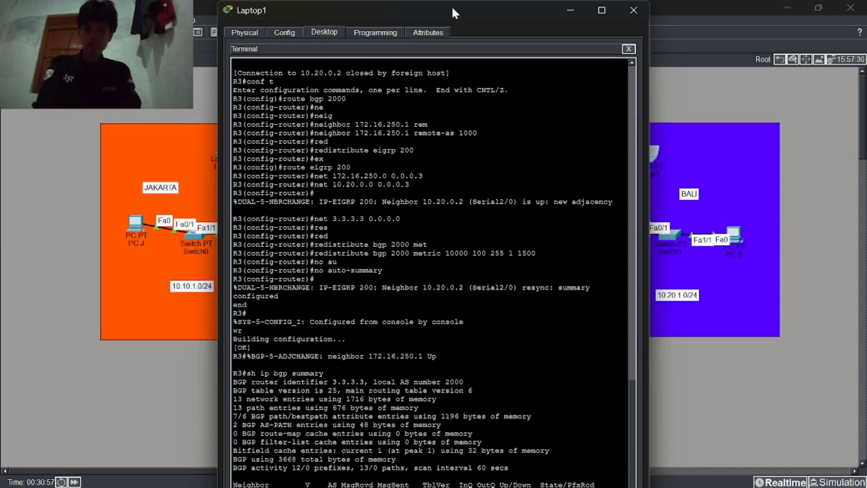
pyautogui.moveTo(452, 8); pyautogui.dragTo(646, 10)
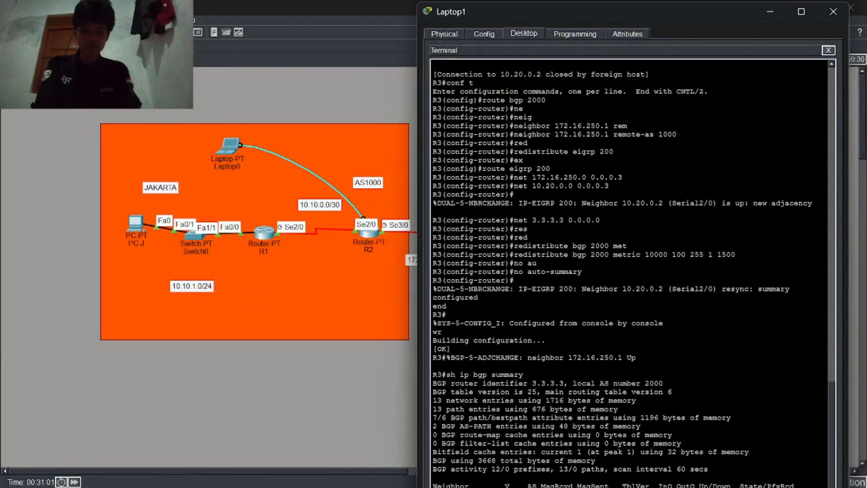
pyautogui.press('Up')
pyautogui.press('Return')
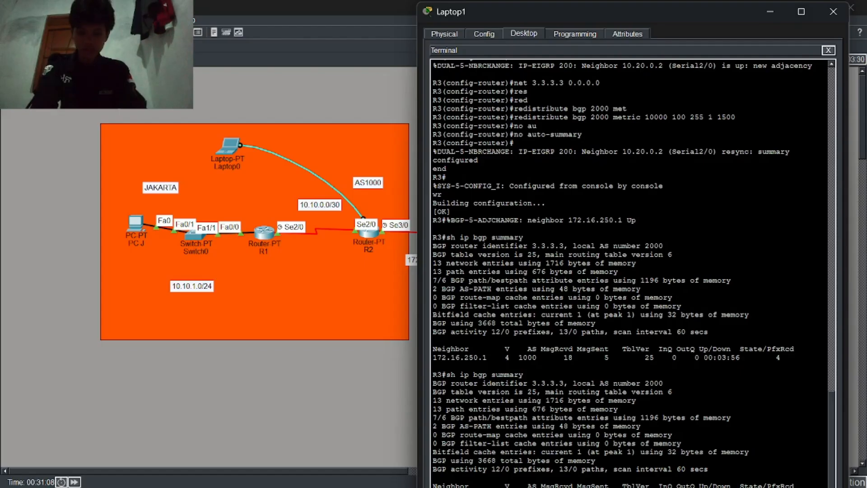
pyautogui.press('Return')
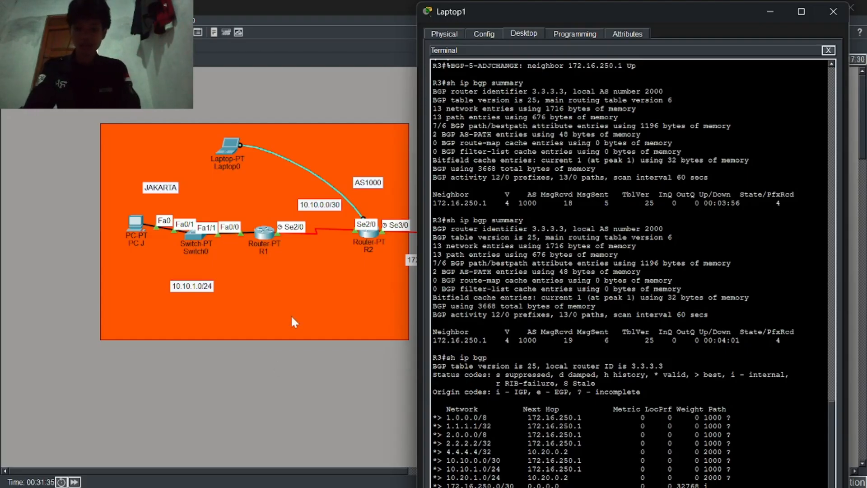
pyautogui.click(228, 147)
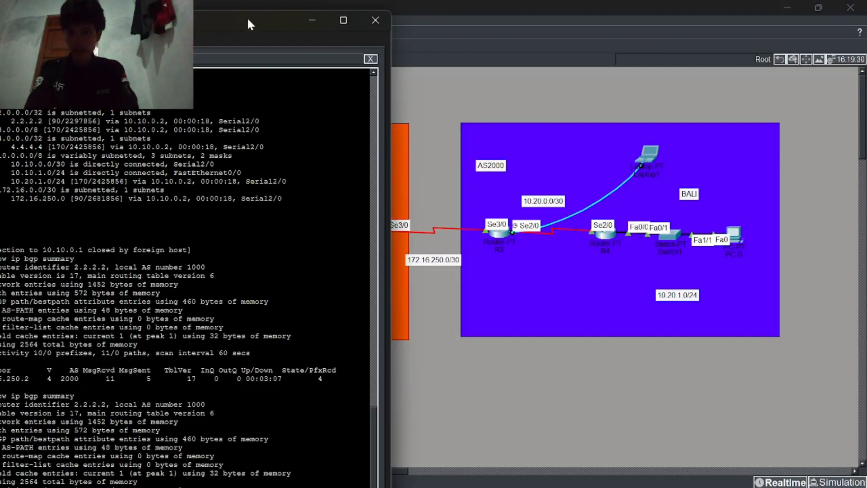
# Step: Review R2's BGP table with sh ip bgp, then put the Laptop0 terminal away
pyautogui.moveTo(248, 17); pyautogui.dragTo(296, 9)
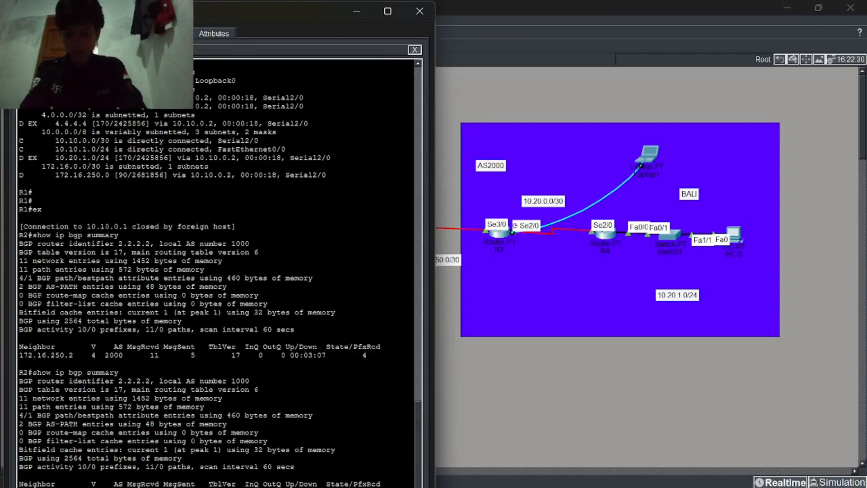
pyautogui.press('Return')
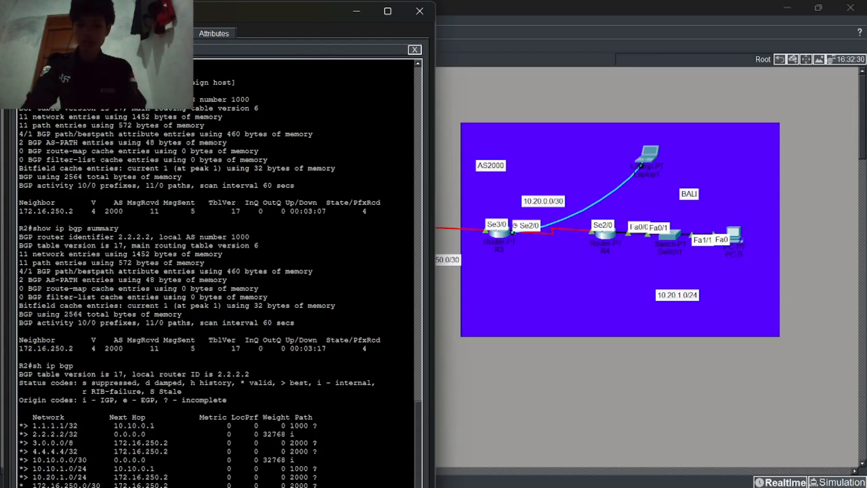
pyautogui.scroll(-9, 14, 429)
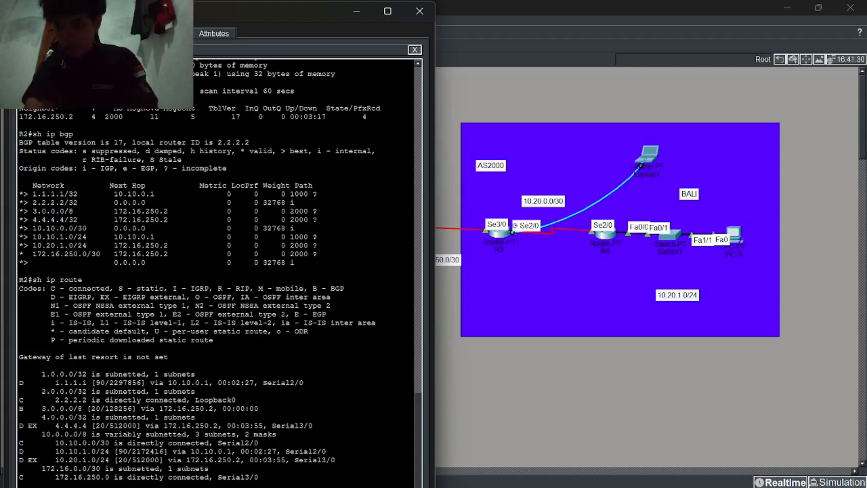
pyautogui.scroll(10, 217, 271)
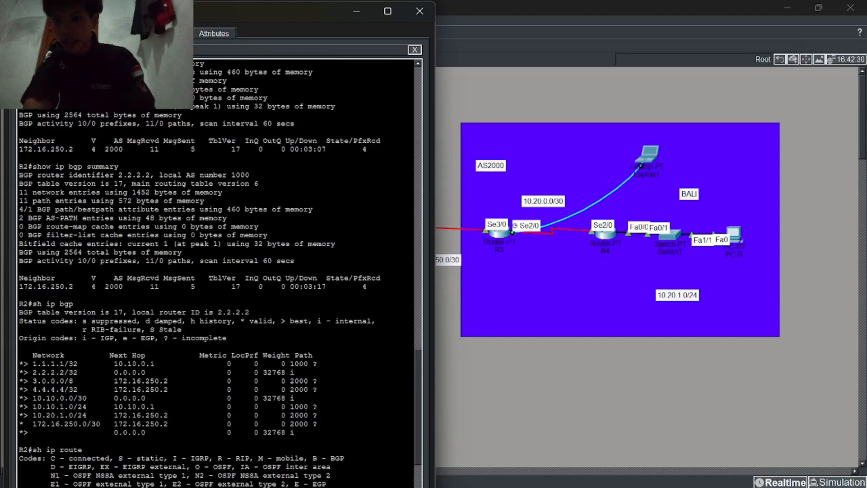
pyautogui.scroll(7, 217, 271)
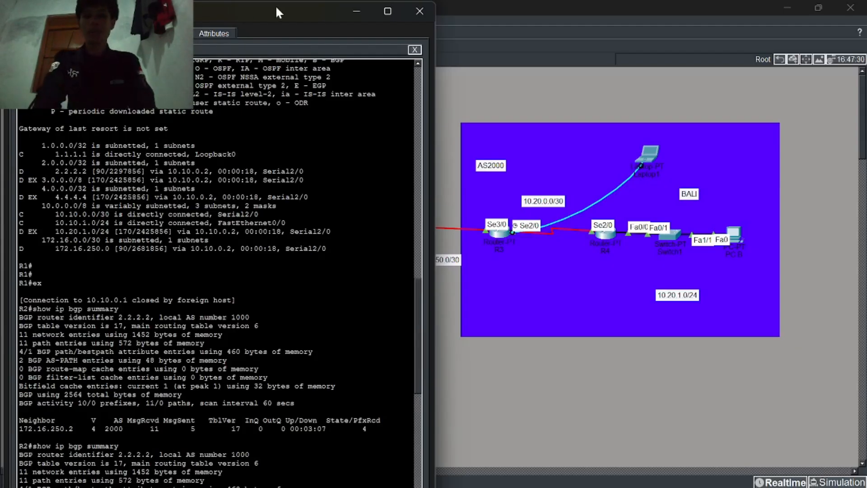
pyautogui.click(366, 17)
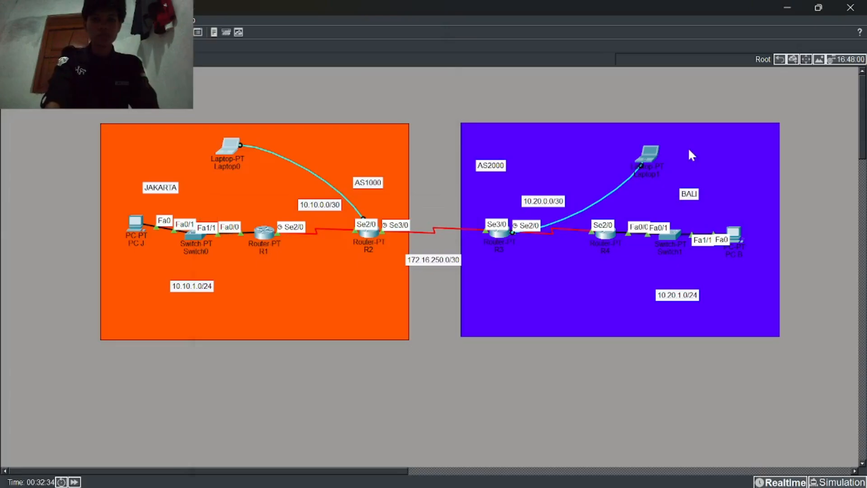
# Step: Reopen Laptop1 and scroll through R3's BGP output
pyautogui.click(657, 154)
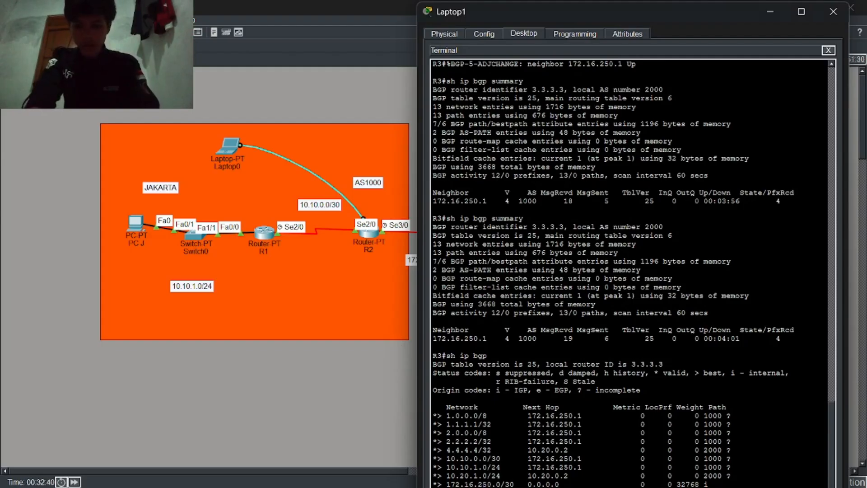
pyautogui.scroll(-8, 630, 271)
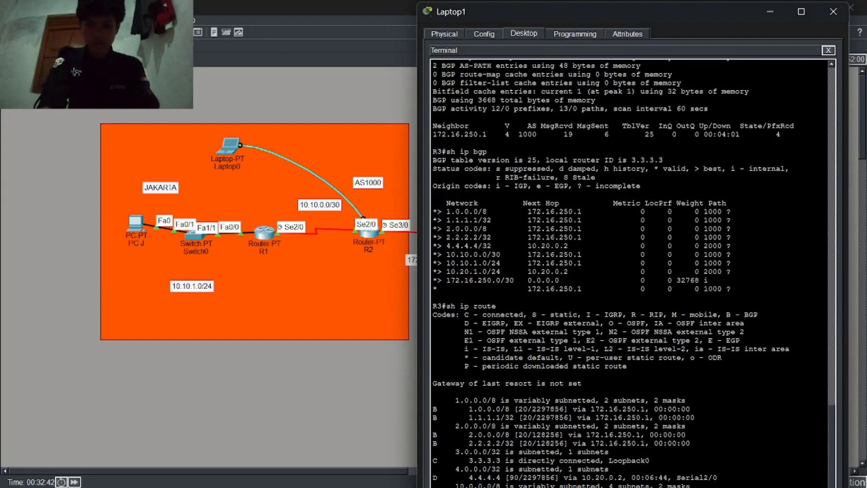
pyautogui.scroll(-2, 630, 271)
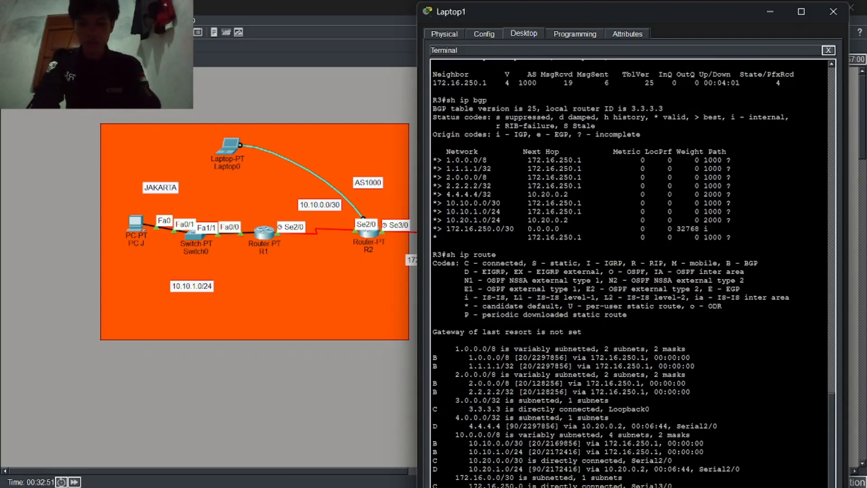
# Step: Telnet to R4 at 10.20.0.2 and list its routing table with sh ip route
pyautogui.write('telnet 10.20.0.2')
pyautogui.press('Return')
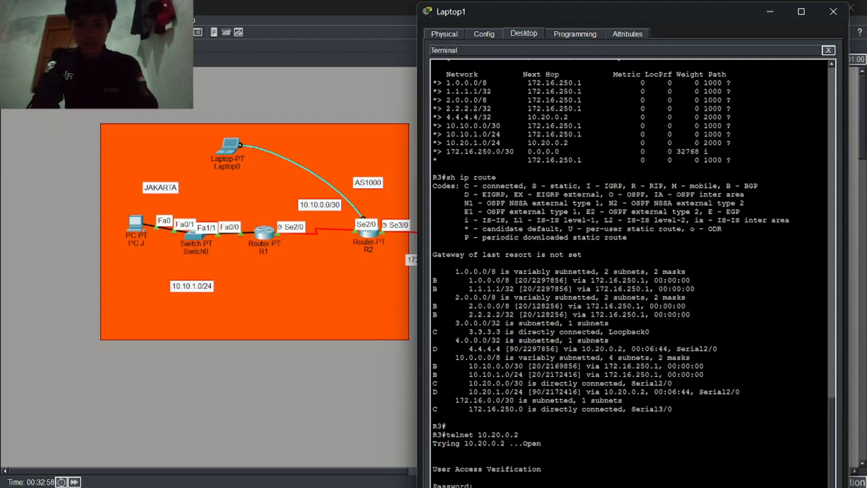
pyautogui.write('sh ip route')
pyautogui.press('Return')
pyautogui.press('Return')
pyautogui.press('Return')
pyautogui.press('Return')
pyautogui.press('Return')
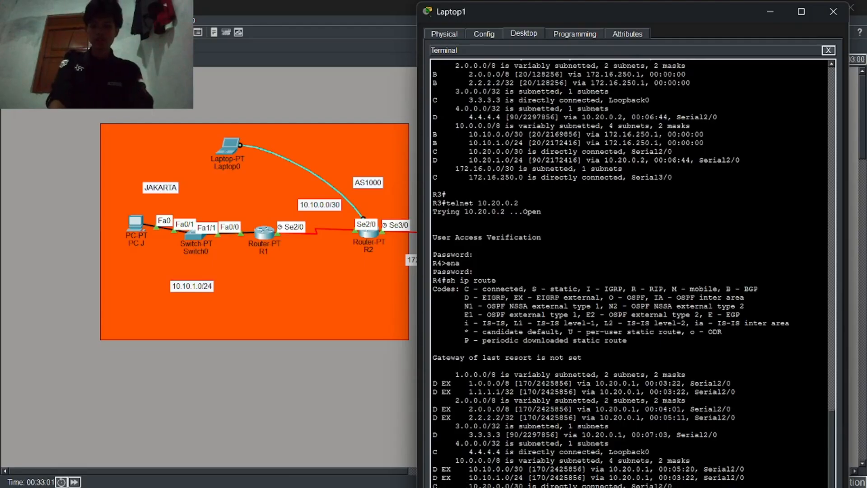
pyautogui.press('Return')
pyautogui.press('Return')
pyautogui.press('Return')
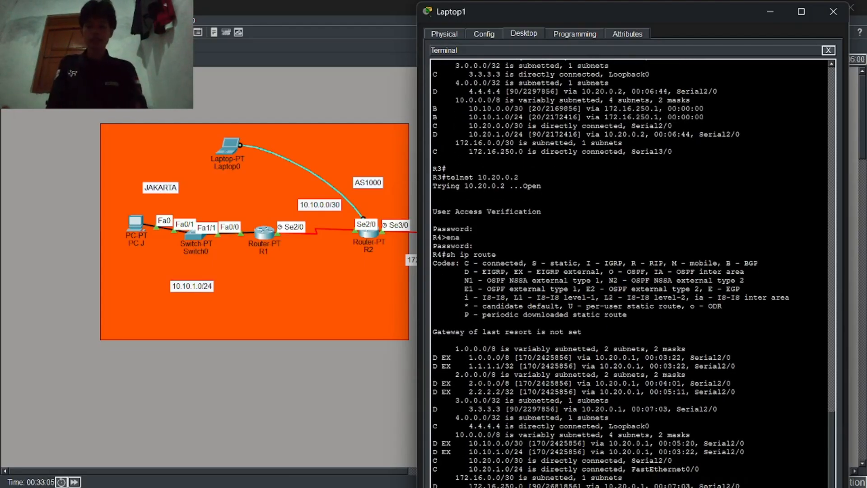
pyautogui.click(294, 417)
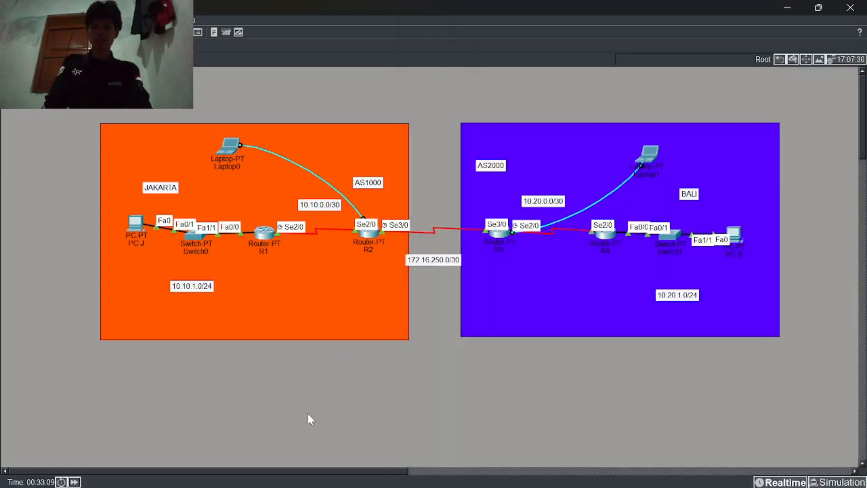
# Step: Enter the static IPv4 address 10.10.1.2 in PC J's IP Configuration
pyautogui.click(136, 223)
pyautogui.click(327, 32)
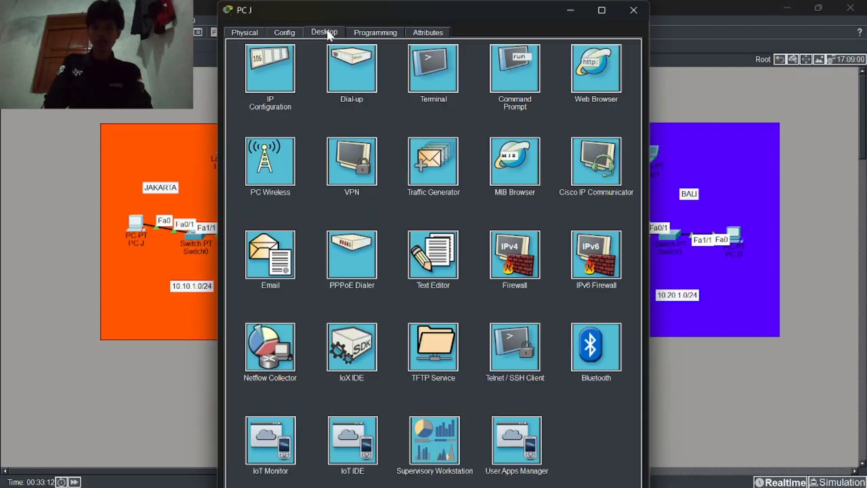
pyautogui.click(281, 64)
pyautogui.click(371, 105)
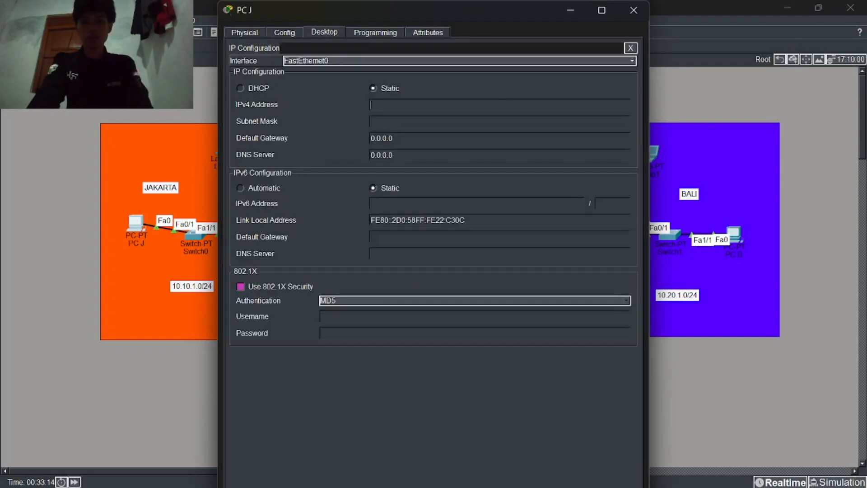
pyautogui.write('10')
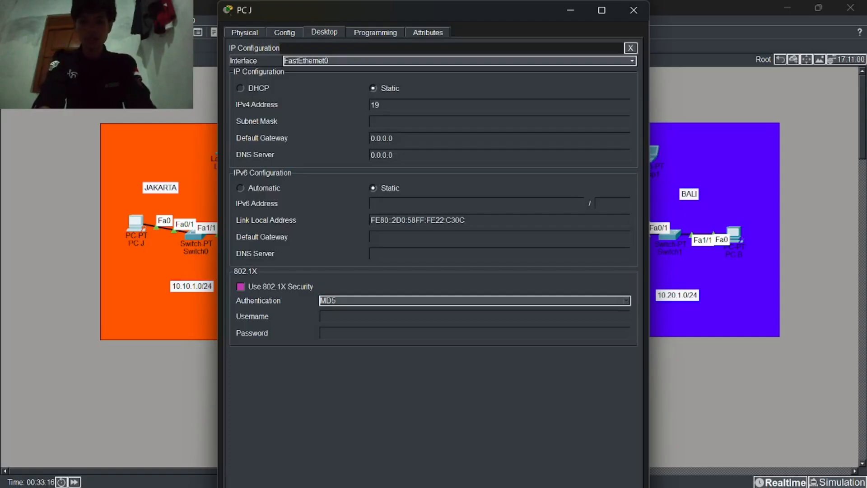
pyautogui.write('.10.10.')
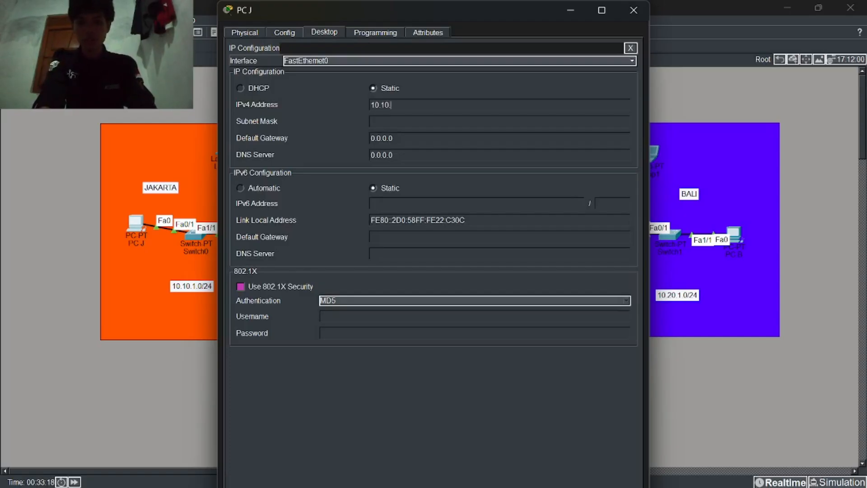
pyautogui.press('BackSpace')
pyautogui.press('BackSpace')
pyautogui.write('1.1')
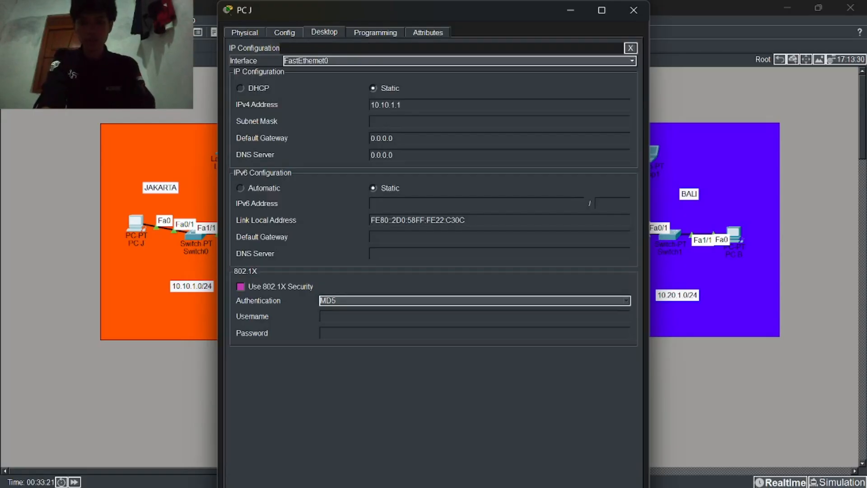
pyautogui.press('Tab')
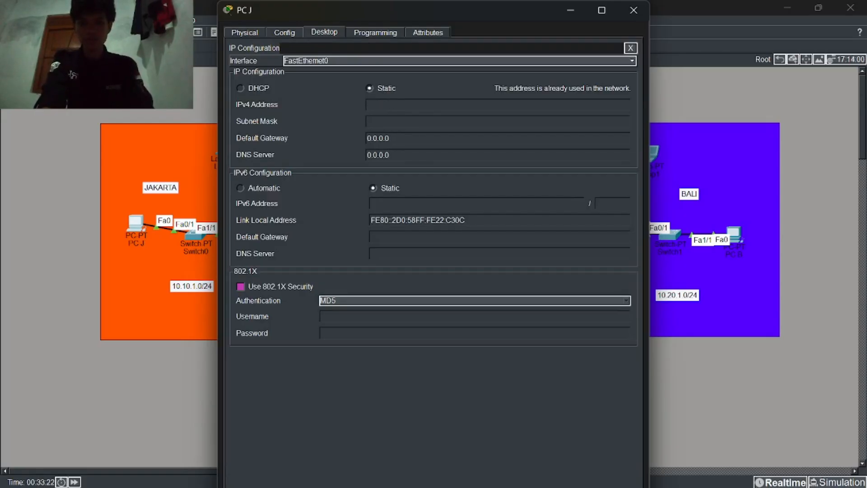
pyautogui.click(367, 105)
pyautogui.write('10')
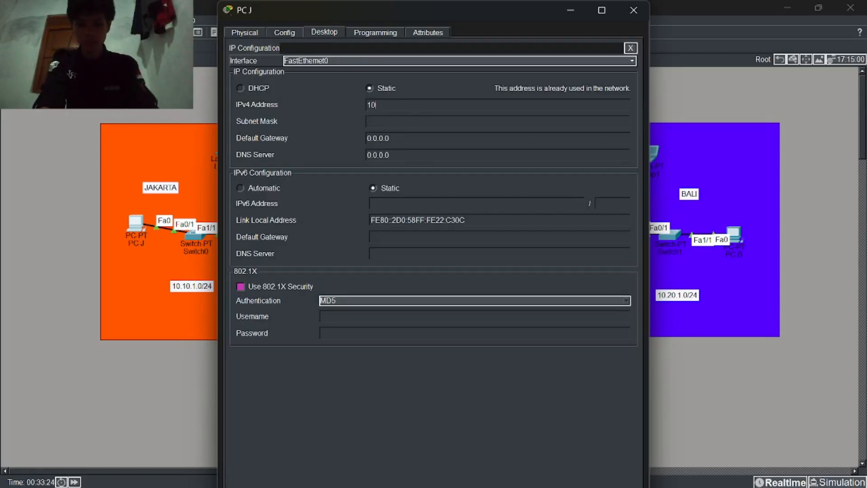
pyautogui.write('.10.1.2')
pyautogui.press('Tab')
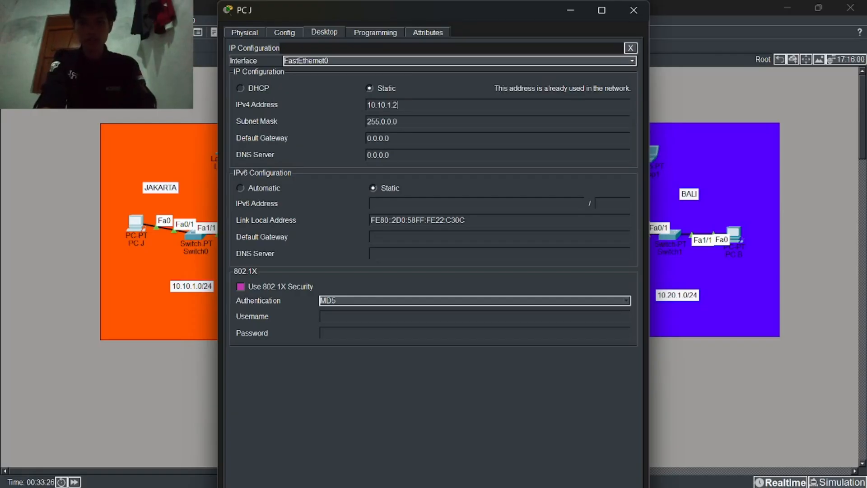
# Step: Set PC J's subnet mask to 255.255.255.0 and default gateway to 10.10.1.1
pyautogui.press('BackSpace')
pyautogui.press('BackSpace')
pyautogui.press('BackSpace')
pyautogui.press('BackSpace')
pyautogui.press('BackSpace')
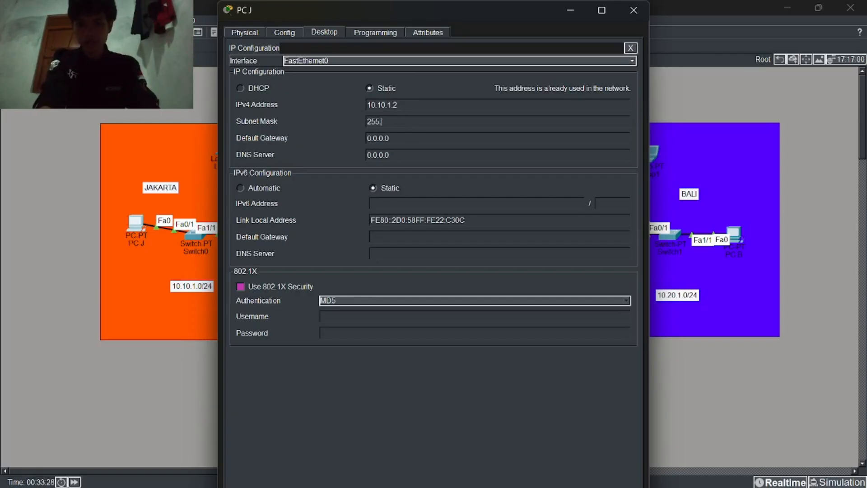
pyautogui.write('255.255.255')
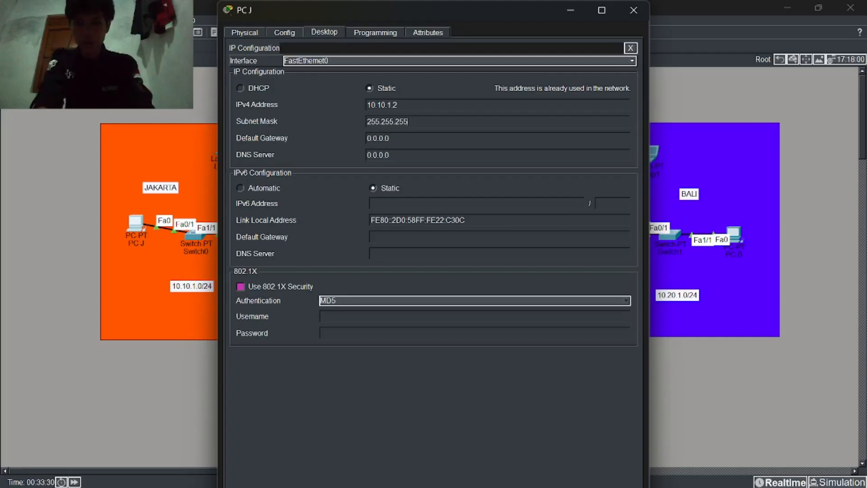
pyautogui.write('.0')
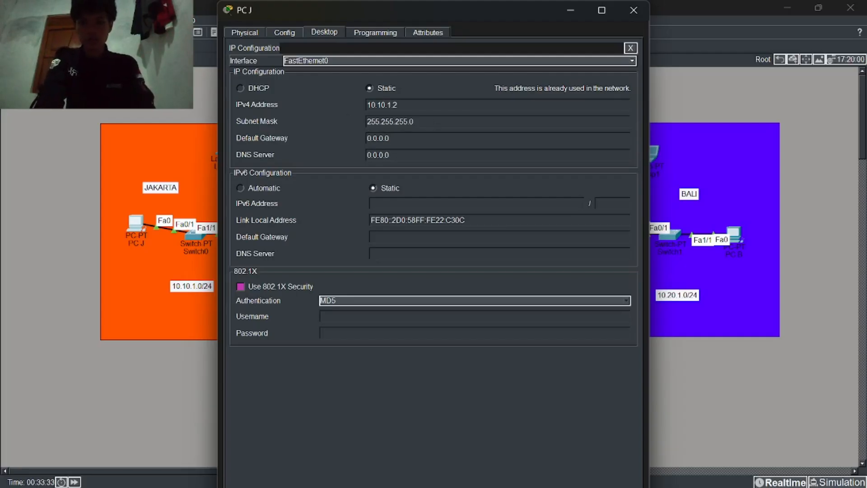
pyautogui.moveTo(414, 121); pyautogui.dragTo(384, 122)
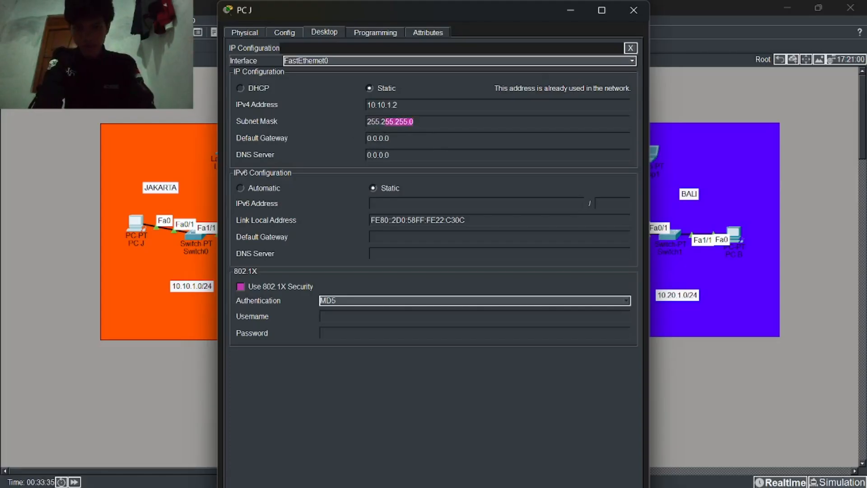
pyautogui.click(416, 121)
pyautogui.hotkey('ctrl', 'a')
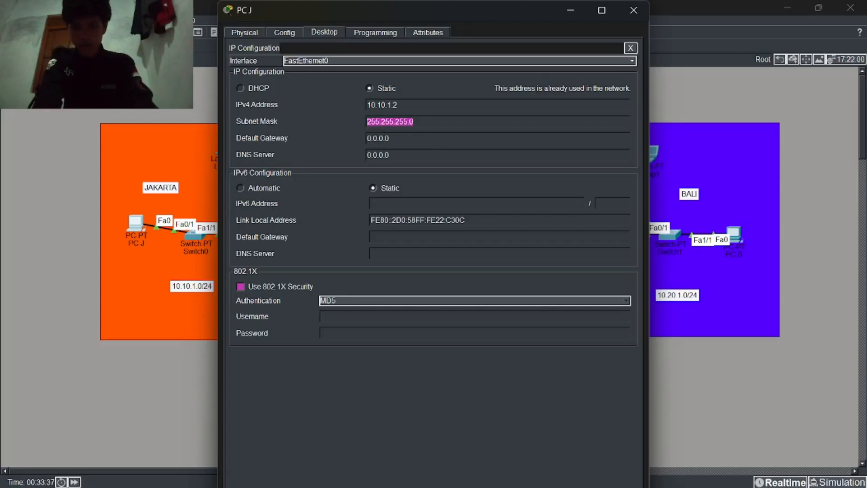
pyautogui.click(391, 139)
pyautogui.press('BackSpace')
pyautogui.press('BackSpace')
pyautogui.press('BackSpace')
pyautogui.press('BackSpace')
pyautogui.press('BackSpace')
pyautogui.press('BackSpace')
pyautogui.press('BackSpace')
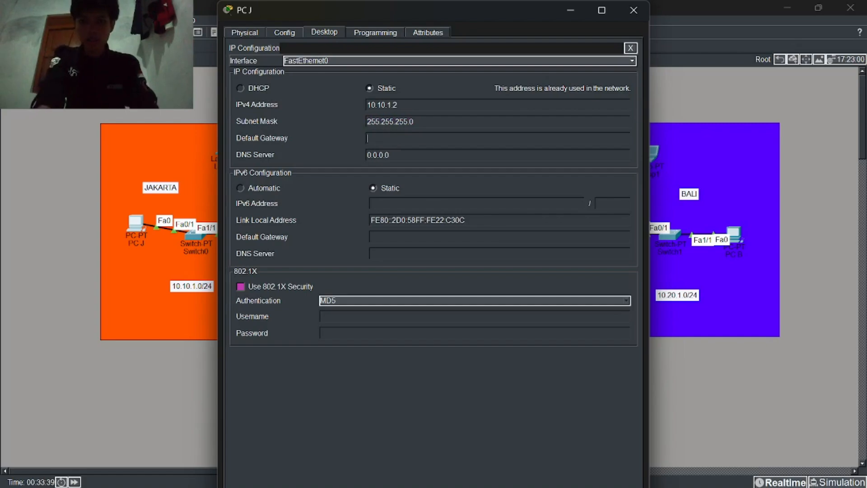
pyautogui.write('10.10.1')
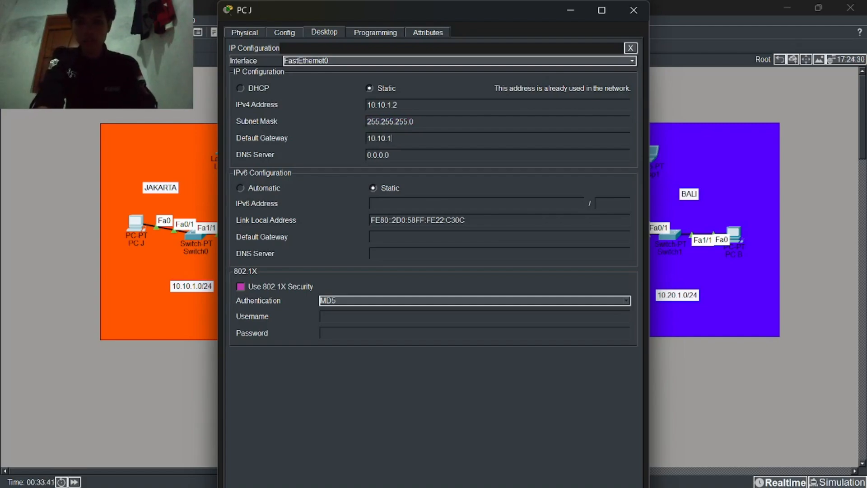
pyautogui.write('.1')
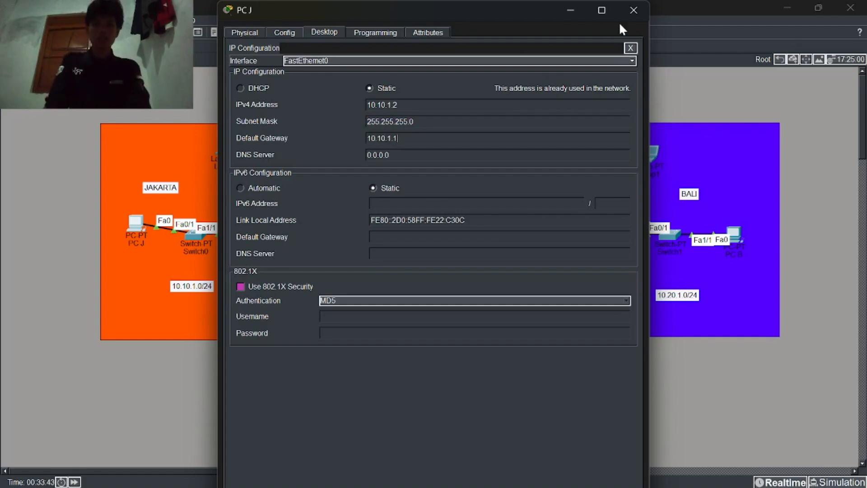
pyautogui.click(632, 12)
# Step: Open PC B's IP Configuration and enter the IPv4 address 10.20.1.2
pyautogui.click(741, 233)
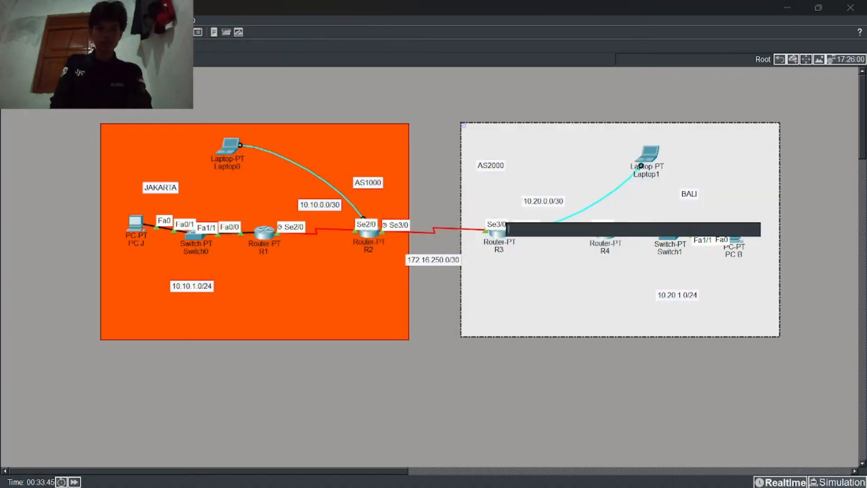
pyautogui.click(799, 267)
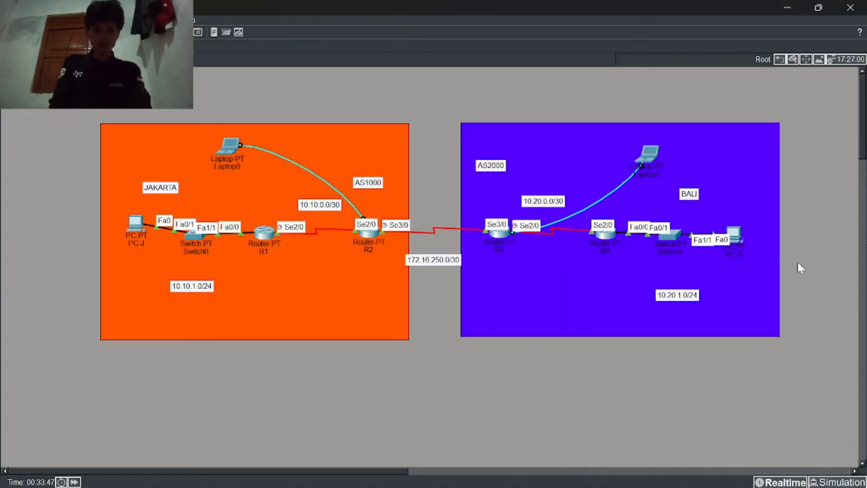
pyautogui.click(740, 240)
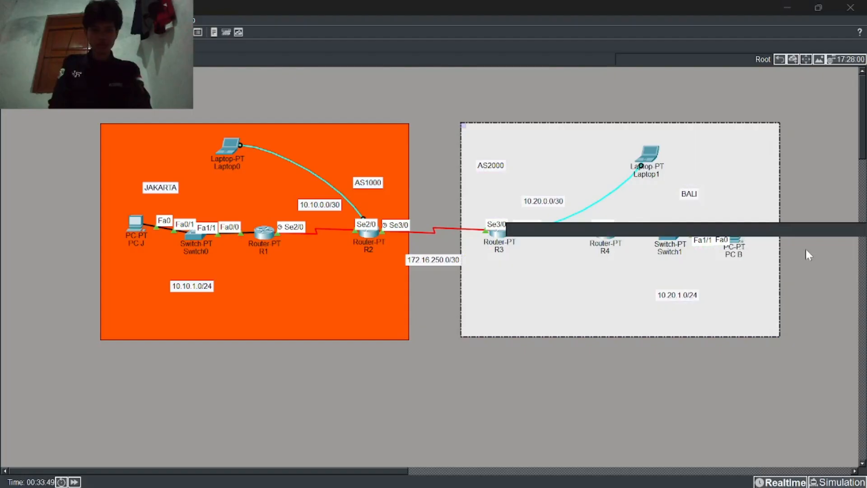
pyautogui.click(805, 248)
pyautogui.click(735, 235)
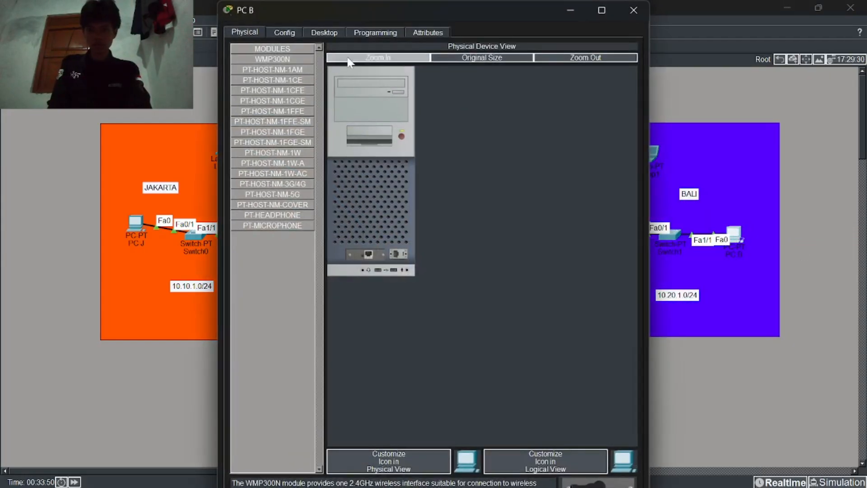
pyautogui.click(322, 33)
pyautogui.click(278, 56)
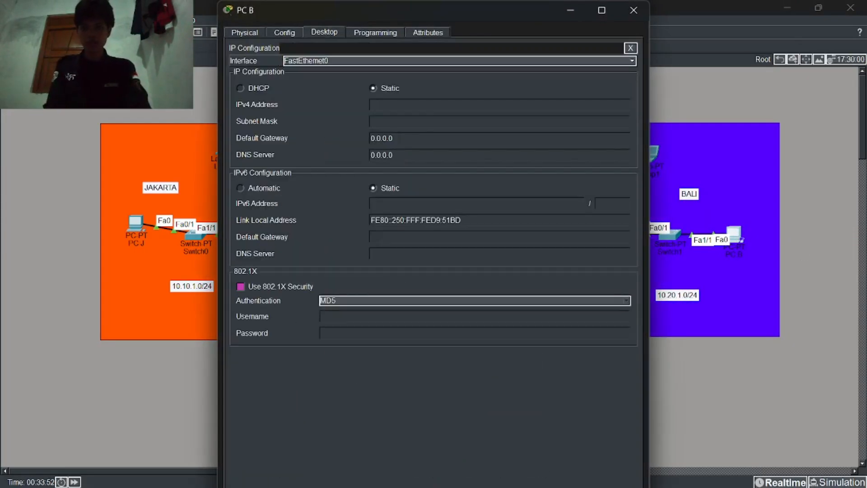
pyautogui.write('10/')
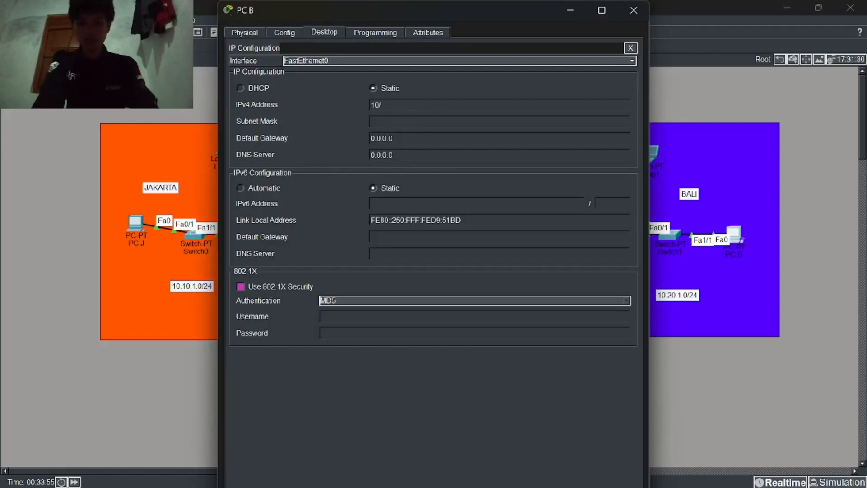
pyautogui.press('BackSpace')
pyautogui.write('.20.1.2')
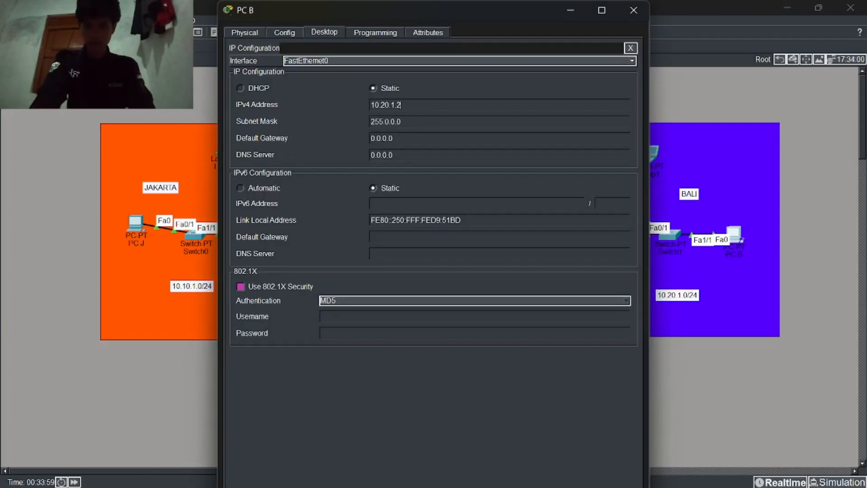
# Step: Set PC B's subnet mask to 255.255.255.0 and default gateway to 10.20.1.1
pyautogui.click(400, 122)
pyautogui.hotkey('ctrl', 'a')
pyautogui.write('255.255.255.0')
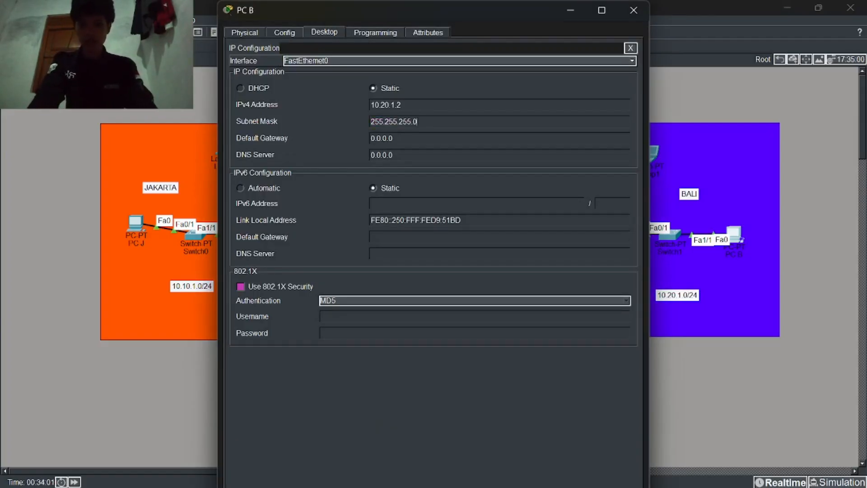
pyautogui.moveTo(394, 138); pyautogui.dragTo(370, 138)
pyautogui.click(393, 138)
pyautogui.press('BackSpace')
pyautogui.write('10.')
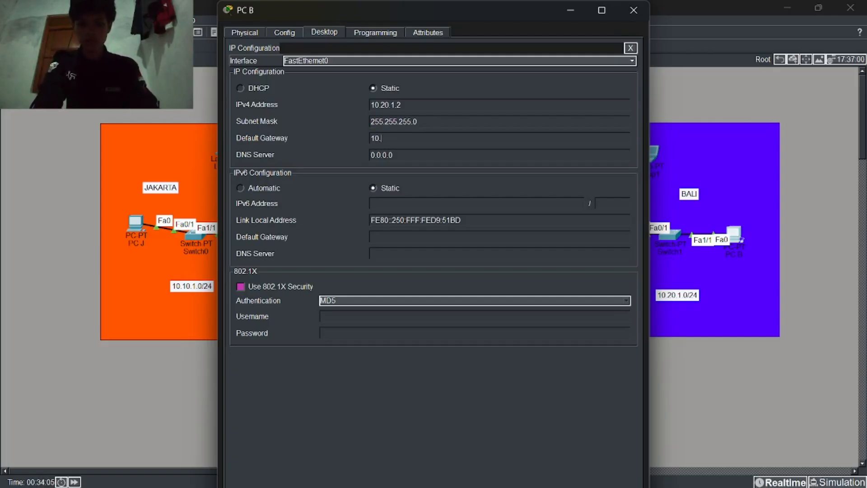
pyautogui.write('20.')
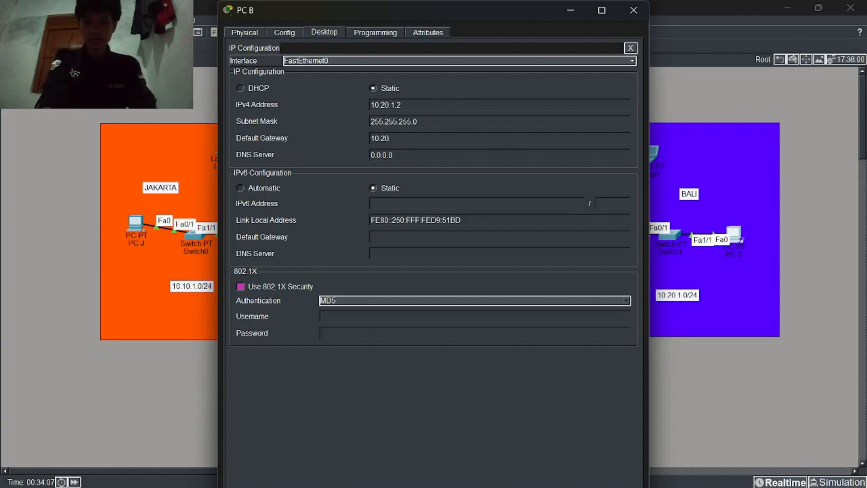
pyautogui.write('1.1')
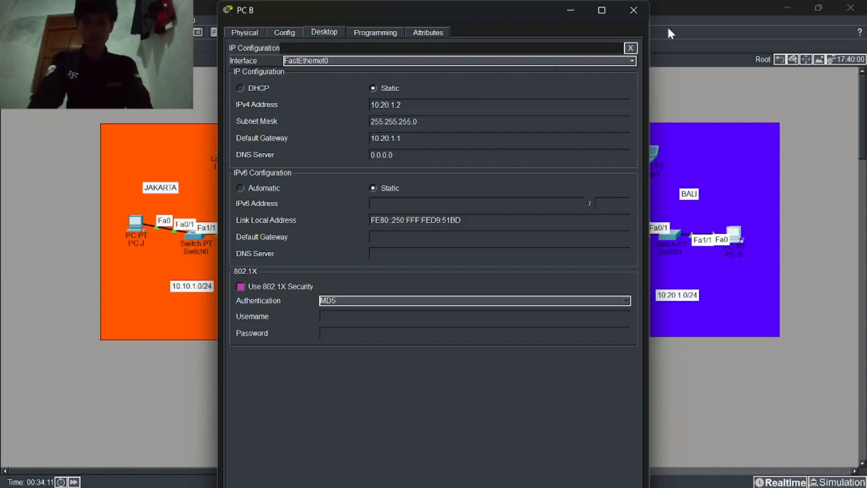
# Step: Run ping 10.10.1.2 twice from PC B's Command Prompt, getting 4 of 4 replies
pyautogui.click(631, 48)
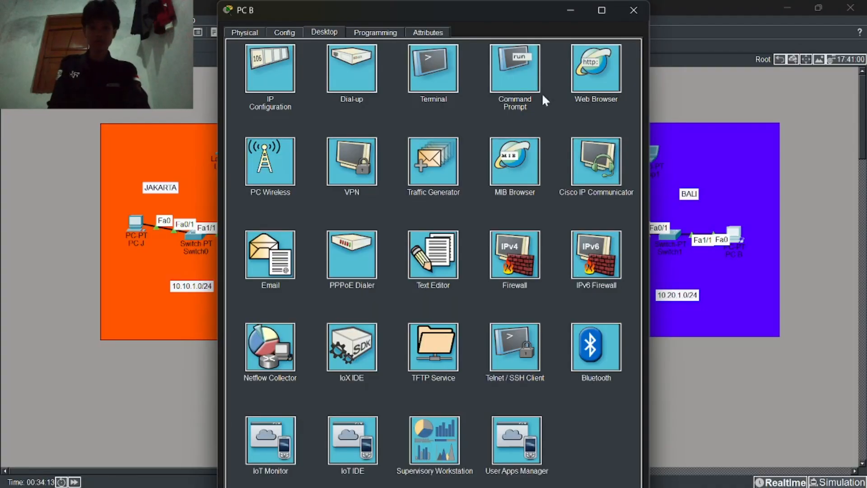
pyautogui.click(513, 73)
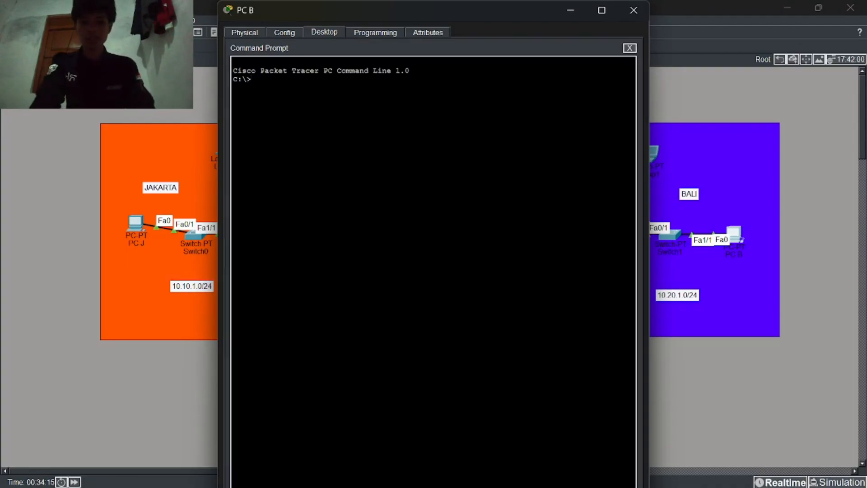
pyautogui.write('ping 10')
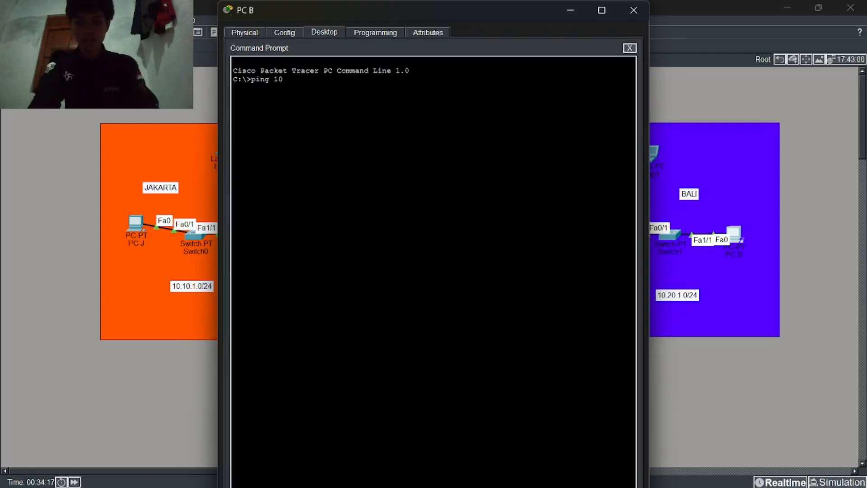
pyautogui.write('.10.1.2')
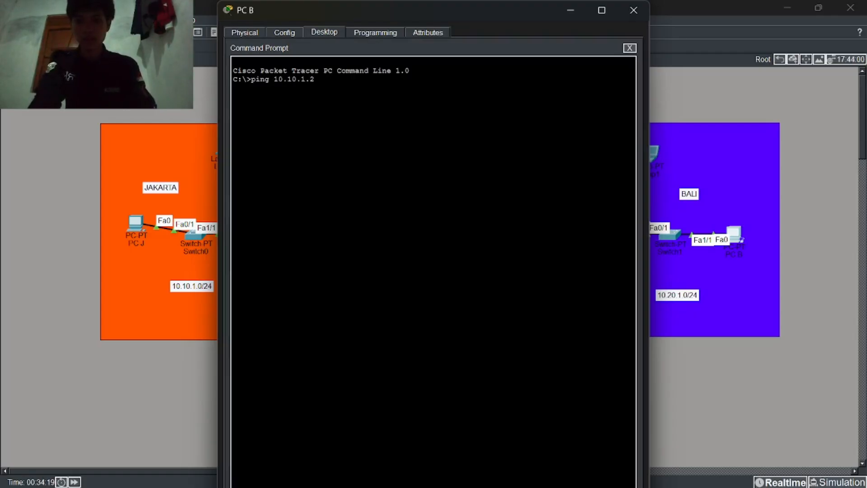
pyautogui.press('Return')
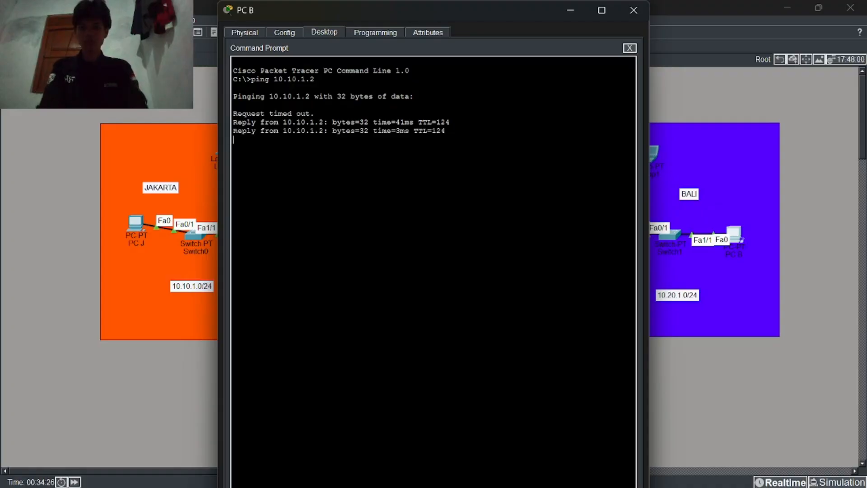
pyautogui.press('Up')
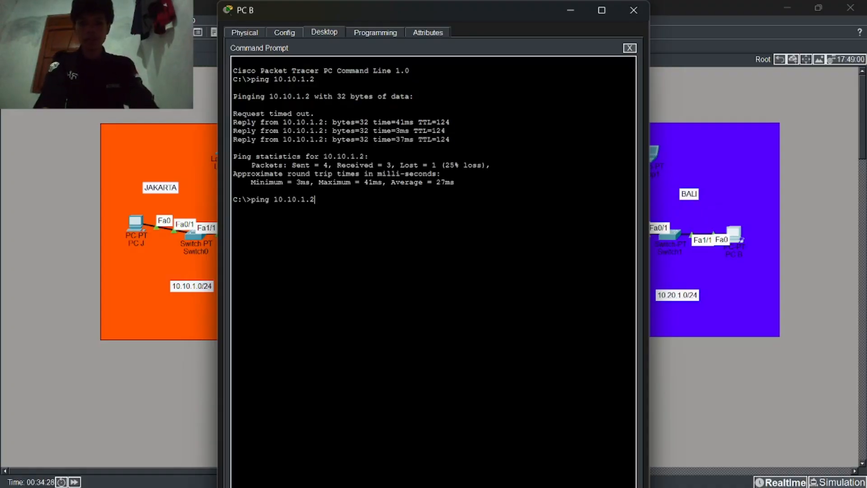
pyautogui.press('Return')
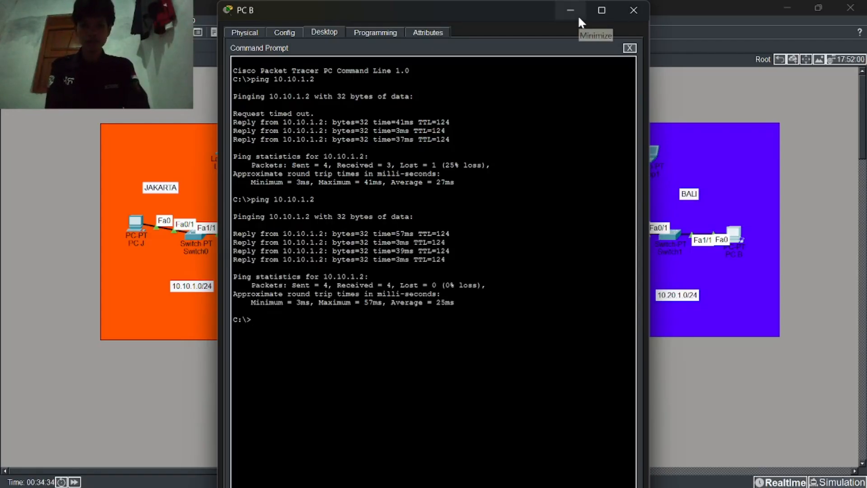
# Step: Close PC B and reopen Laptop0's terminal showing R2's show ip bgp and show ip route output
pyautogui.click(631, 11)
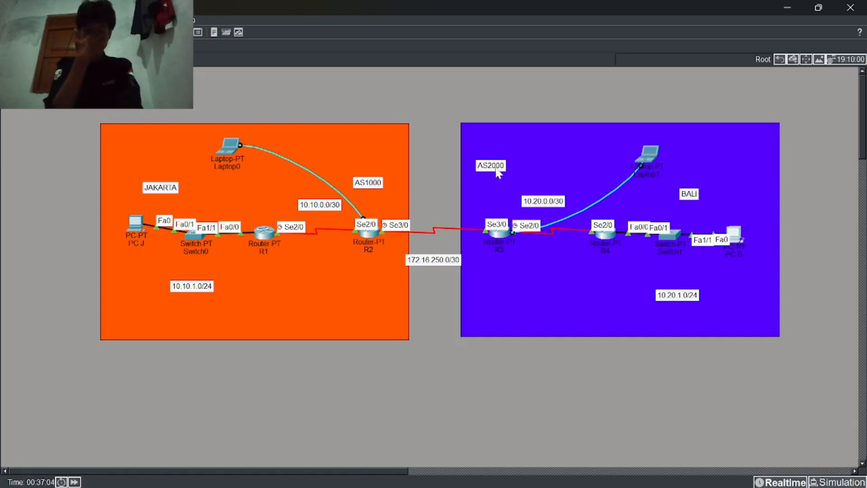
pyautogui.click(229, 147)
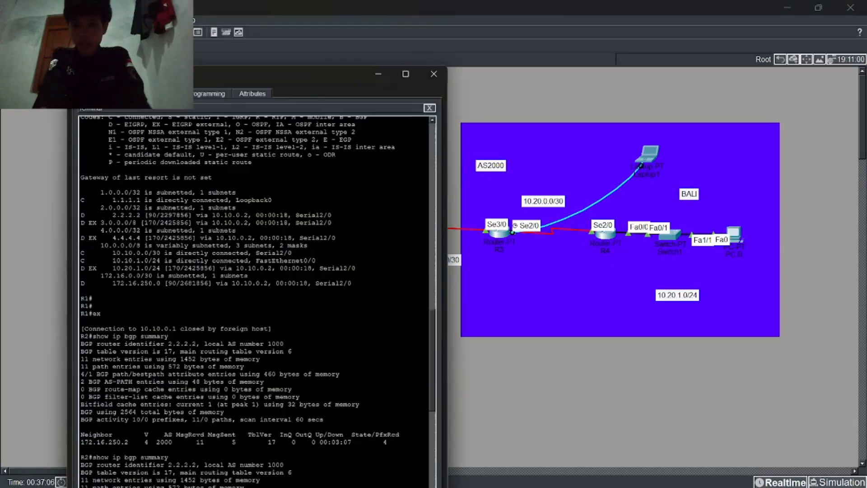